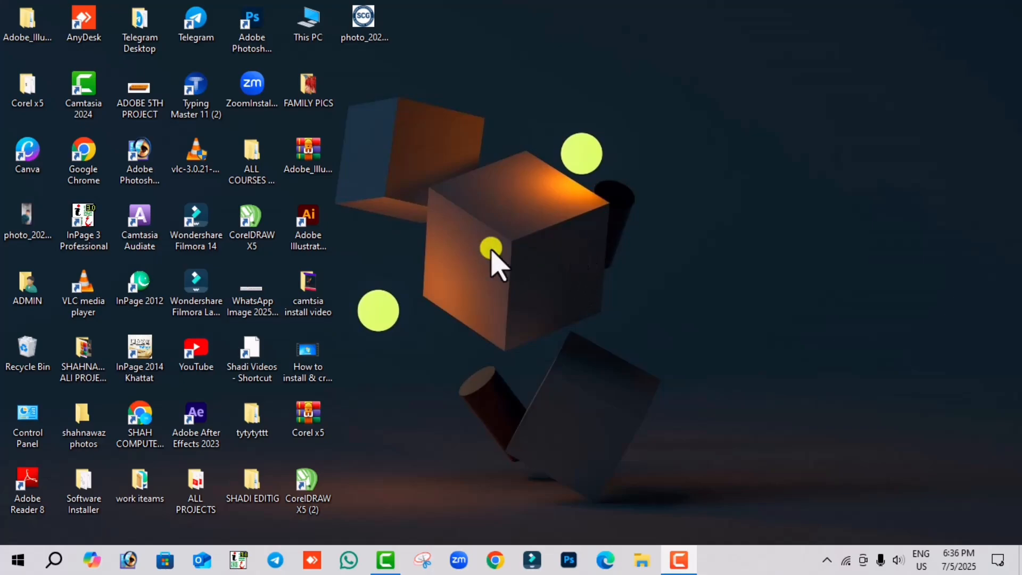
Launch CorelDRAW X5 and start setting up a new document.
{"action": "double_click", "coordinate": [252, 228]}
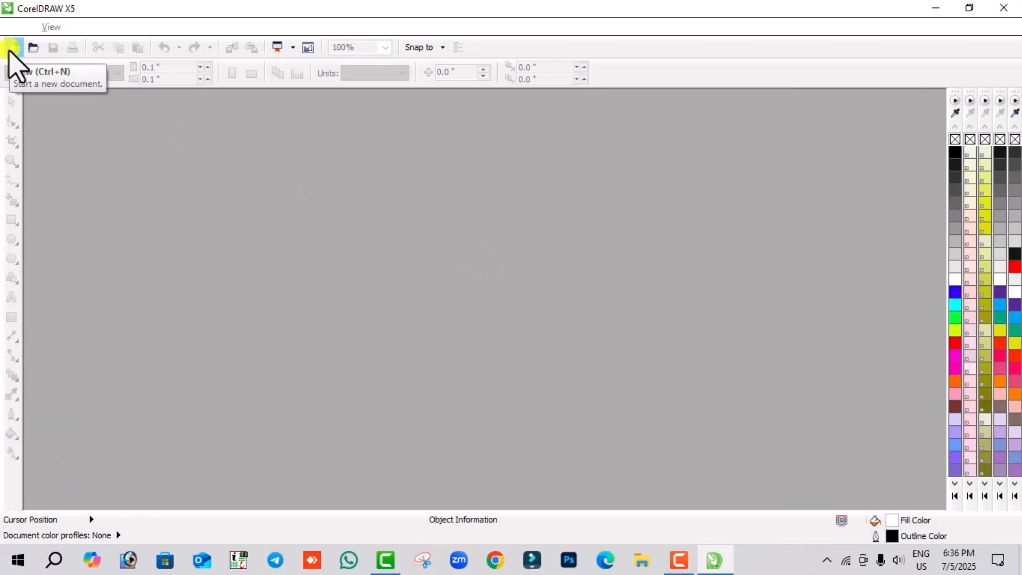
{"action": "left_click", "coordinate": [15, 27]}
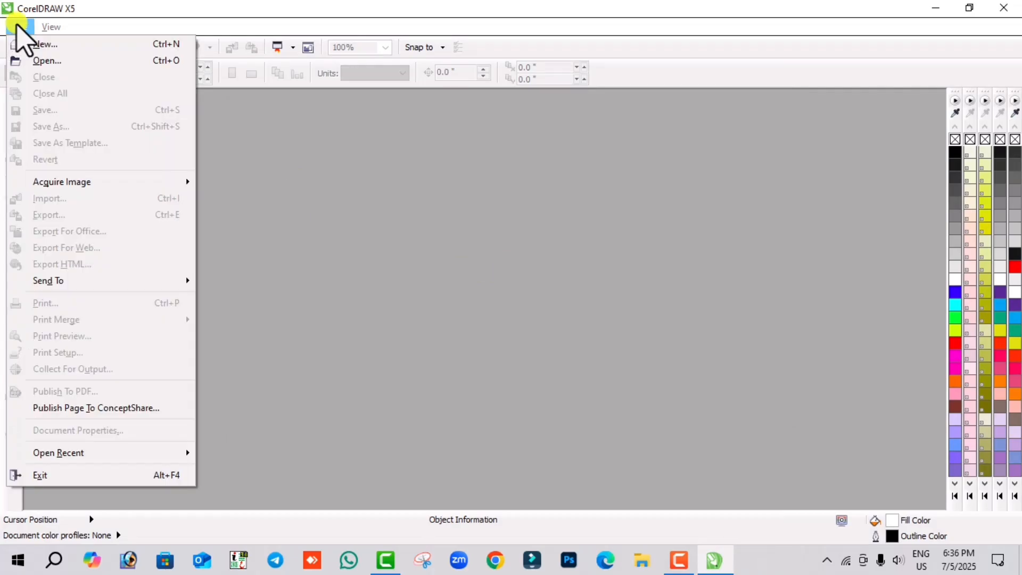
{"action": "left_click", "coordinate": [42, 43]}
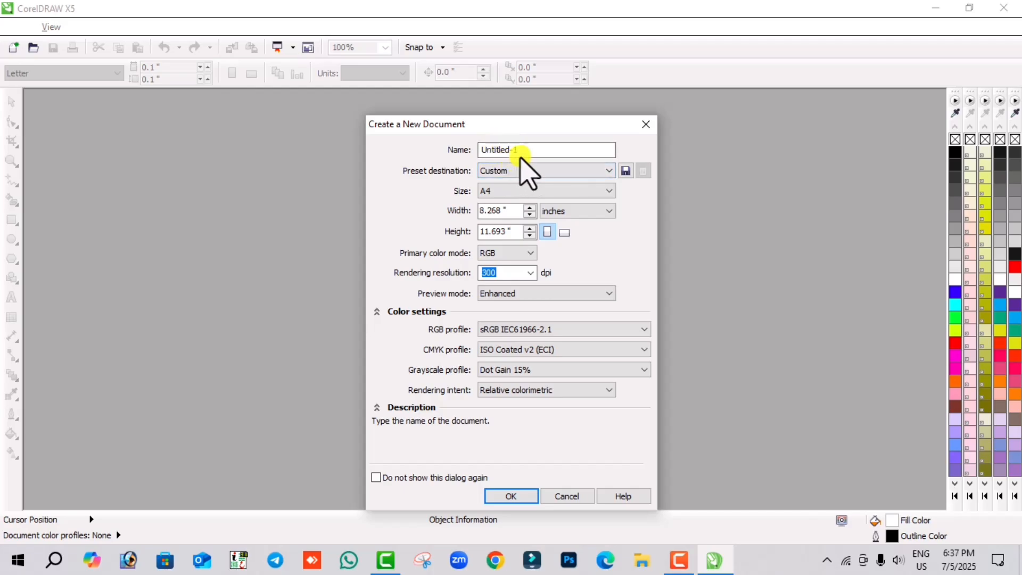
Name the new document SCG and keep the preset destination at Custom.
{"action": "left_click_drag", "start_coordinate": [521, 151], "coordinate": [468, 155]}
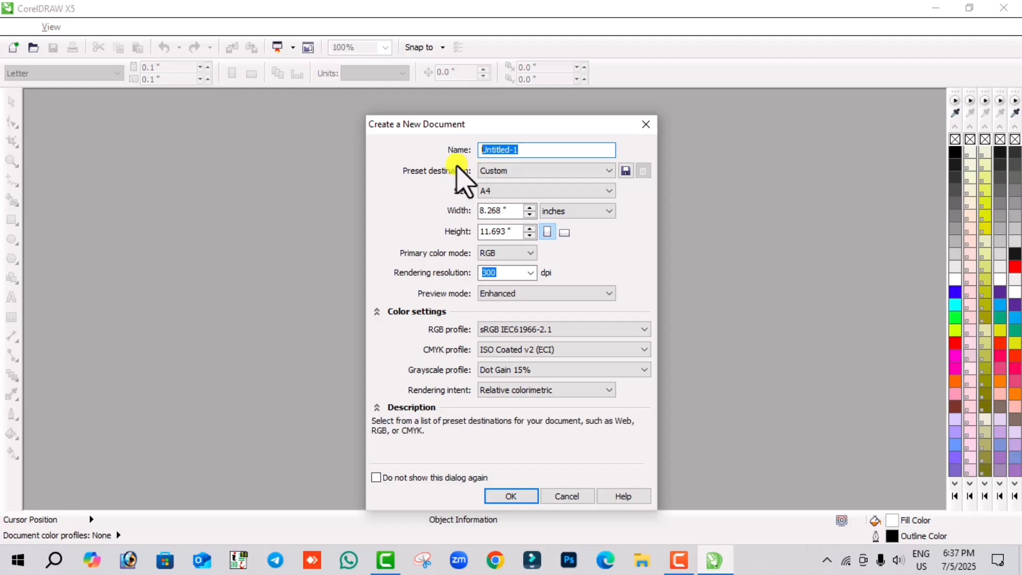
{"action": "left_click", "coordinate": [547, 172]}
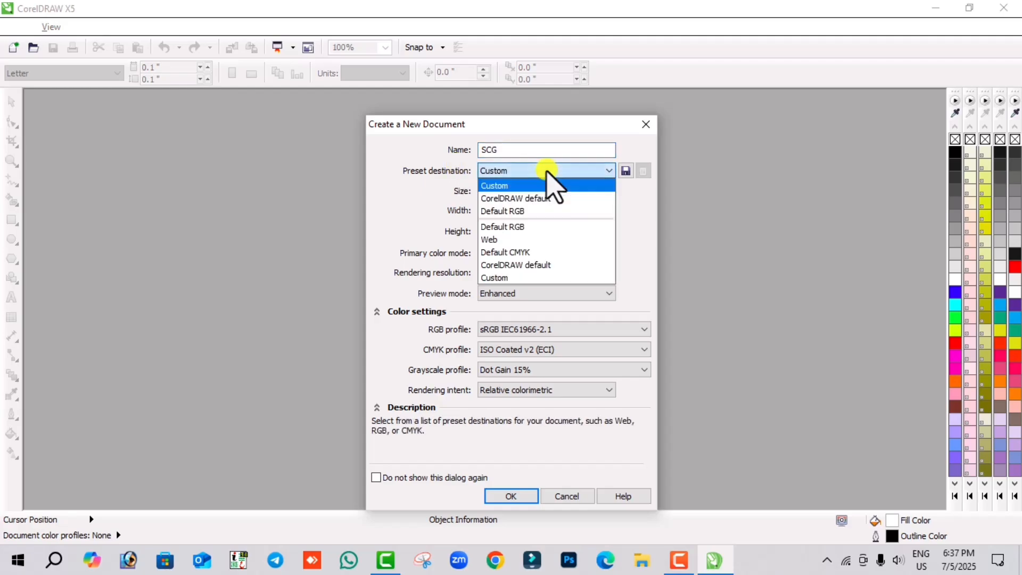
{"action": "left_click", "coordinate": [547, 172]}
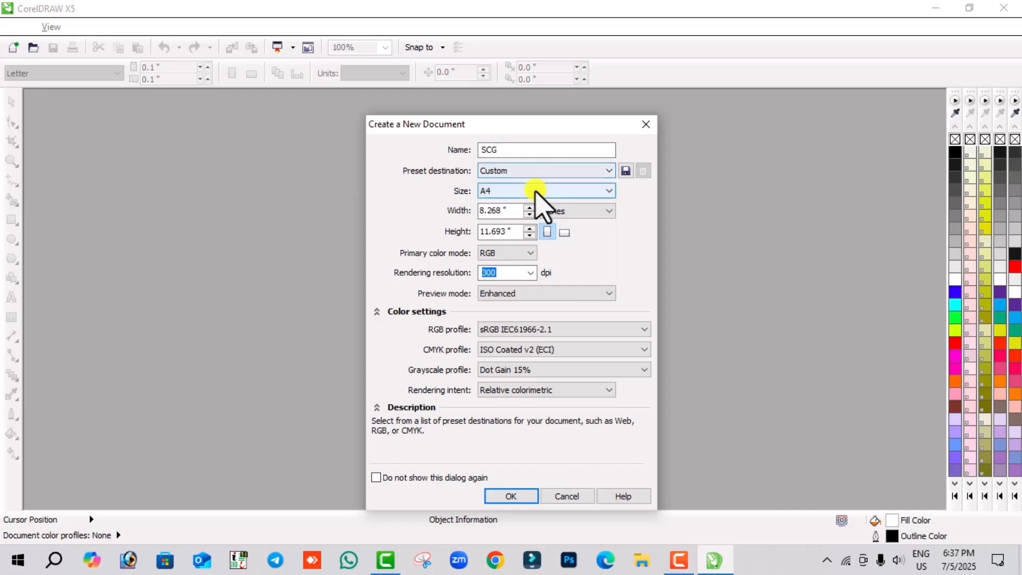
Set the new document's page size to A4 with its dimensions in inches.
{"action": "left_click", "coordinate": [482, 191]}
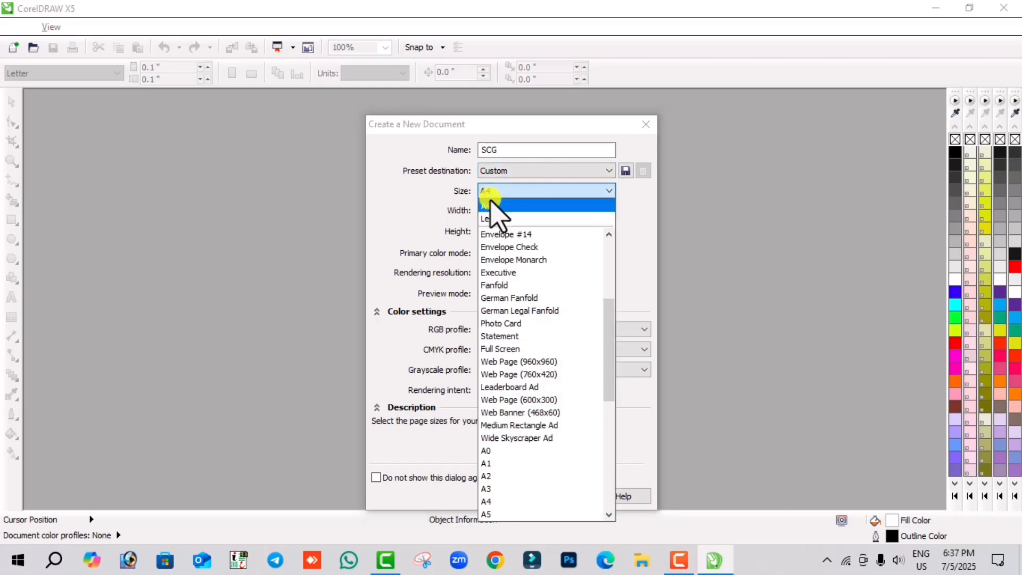
{"action": "left_click", "coordinate": [490, 218]}
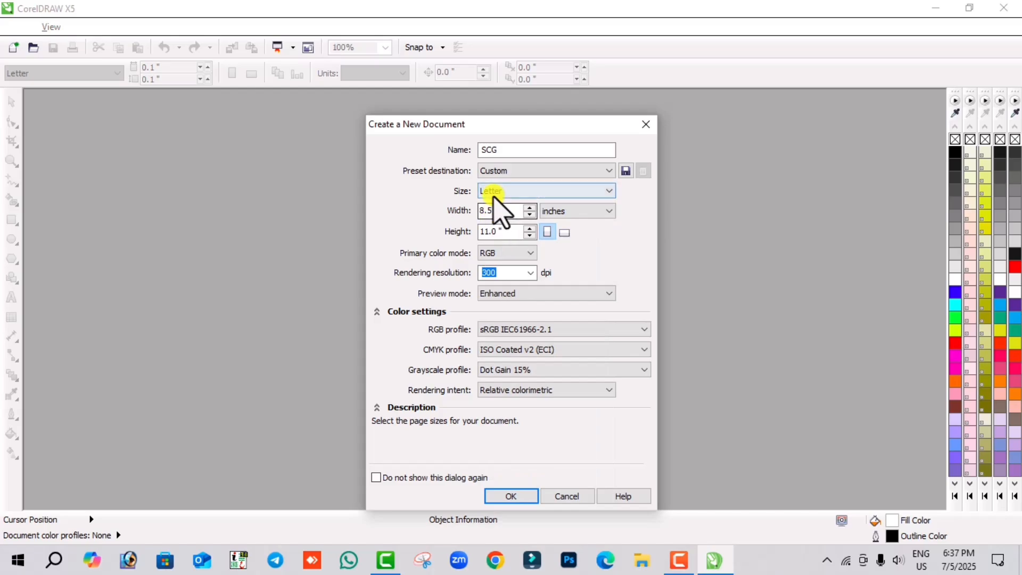
{"action": "left_click", "coordinate": [493, 195]}
{"action": "left_click", "coordinate": [494, 206]}
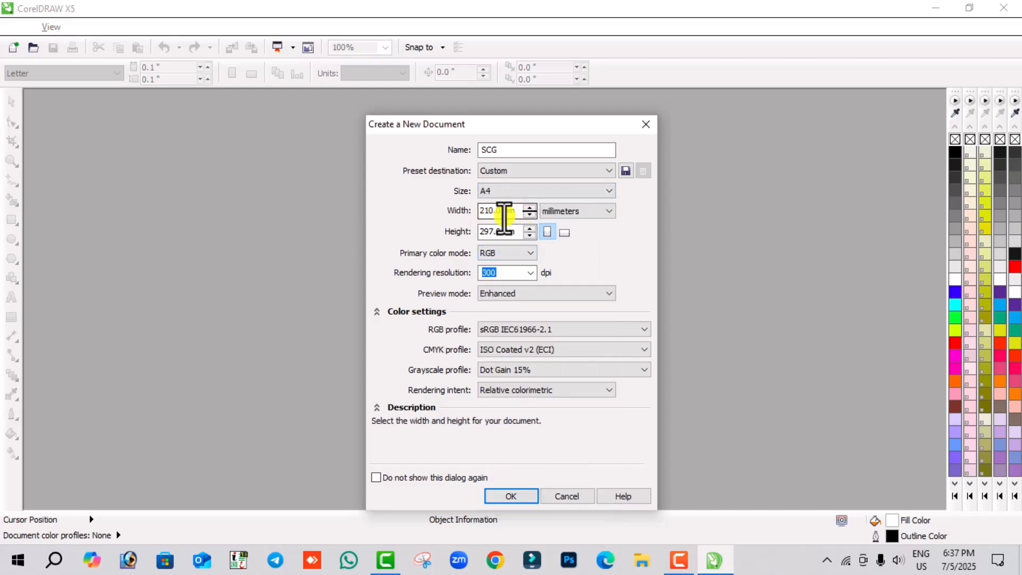
{"action": "left_click", "coordinate": [565, 213]}
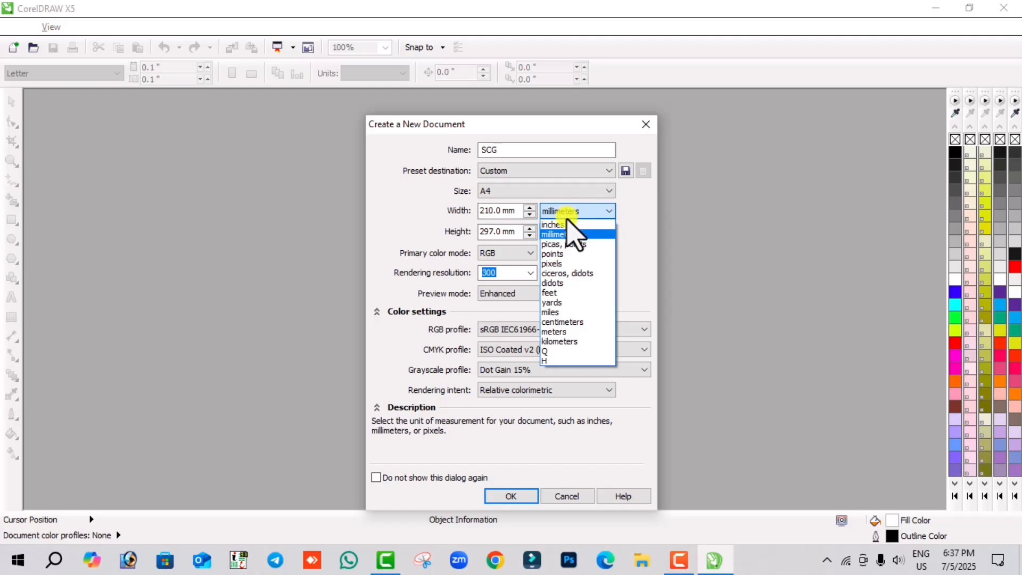
{"action": "left_click", "coordinate": [552, 224]}
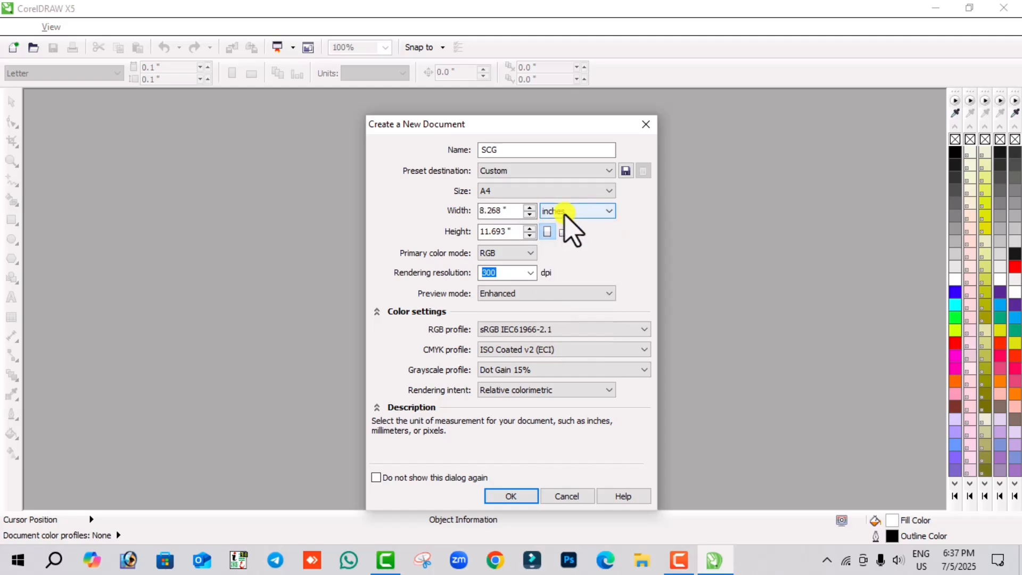
{"action": "left_click", "coordinate": [565, 212]}
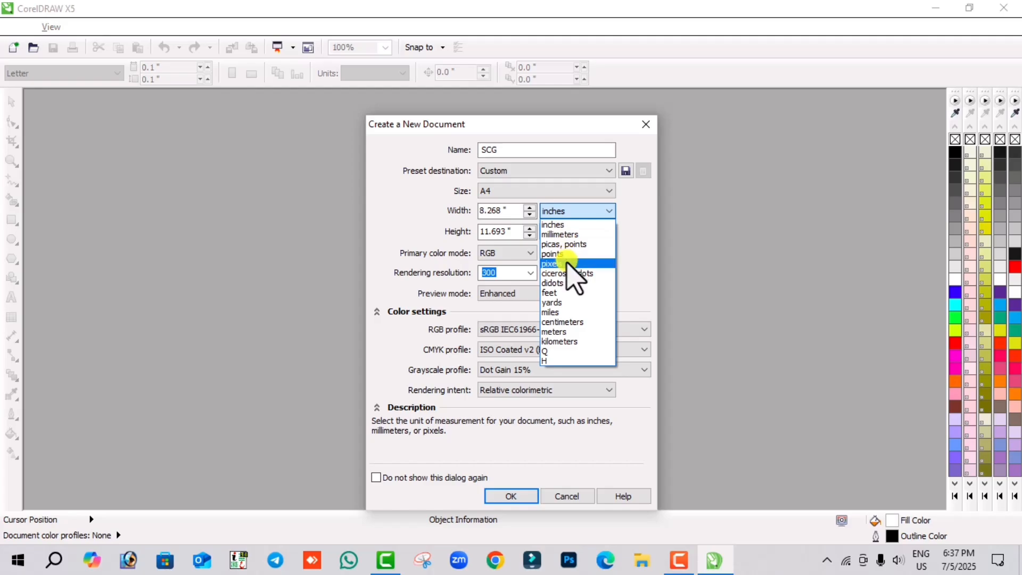
{"action": "left_click", "coordinate": [579, 224]}
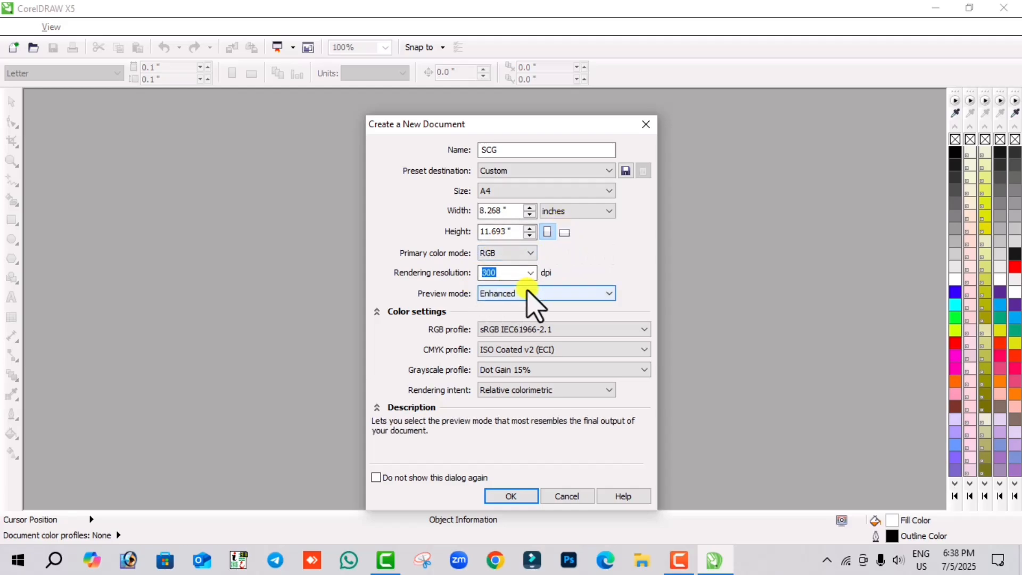
Keep the Enhanced preview mode and set the rendering resolution to 300 dpi.
{"action": "left_click", "coordinate": [486, 292]}
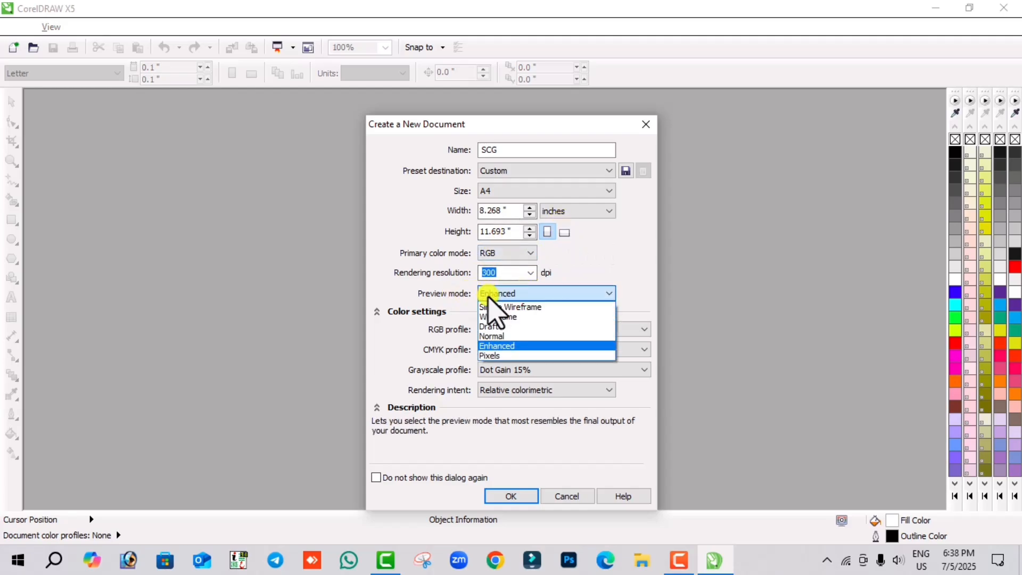
{"action": "left_click", "coordinate": [511, 292]}
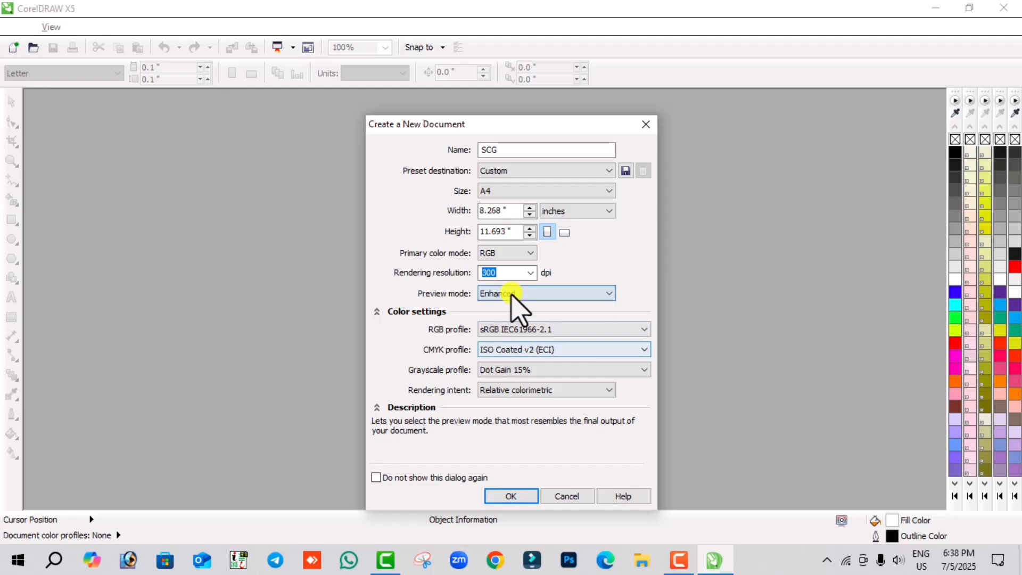
{"action": "left_click", "coordinate": [530, 273]}
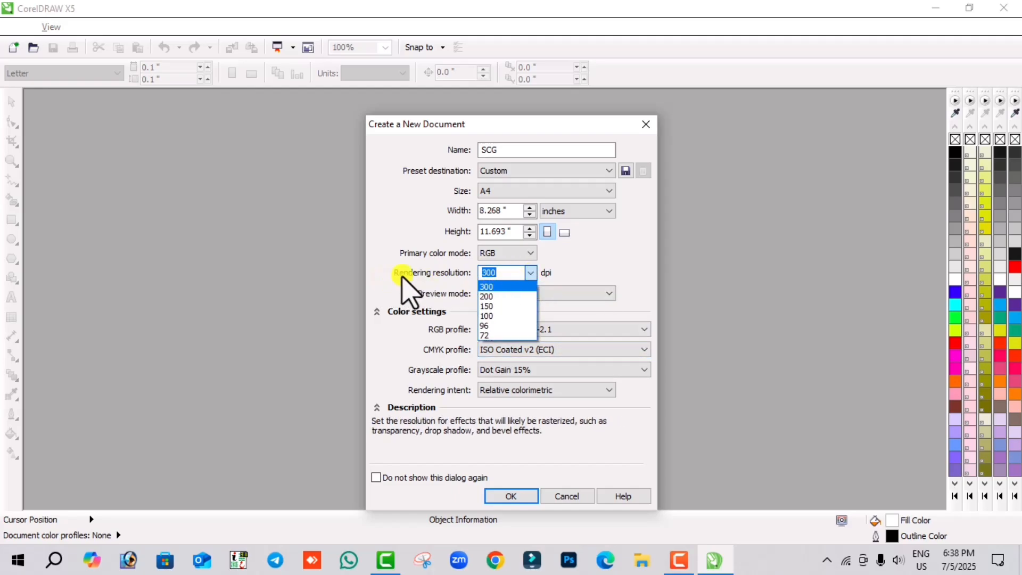
{"action": "left_click", "coordinate": [454, 281]}
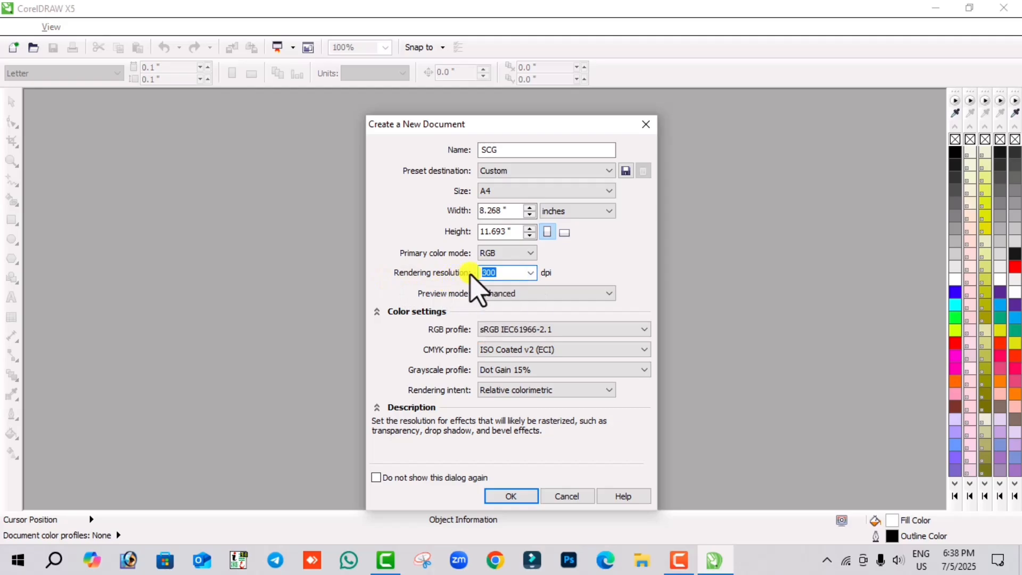
{"action": "left_click", "coordinate": [530, 272]}
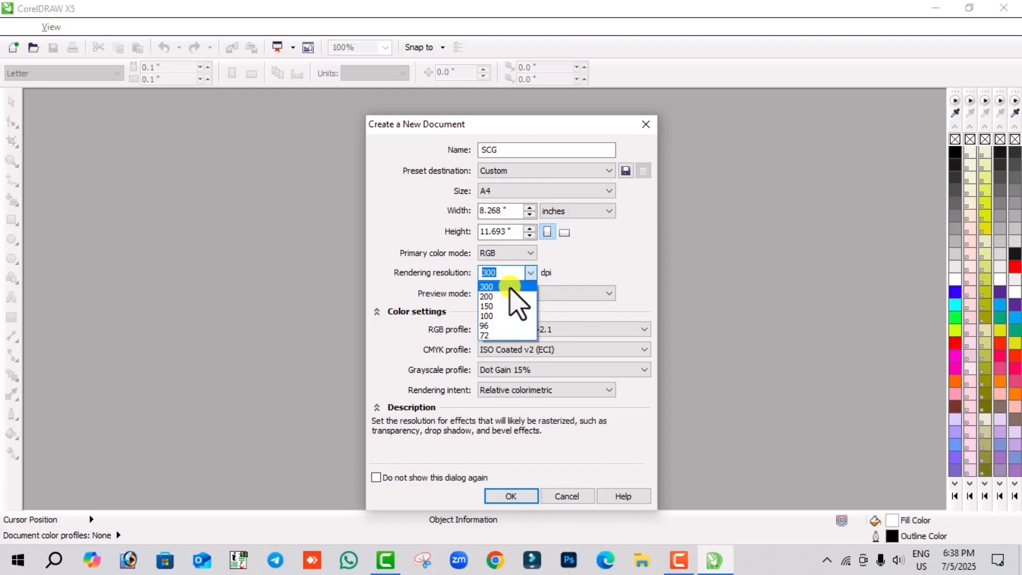
{"action": "left_click", "coordinate": [510, 288]}
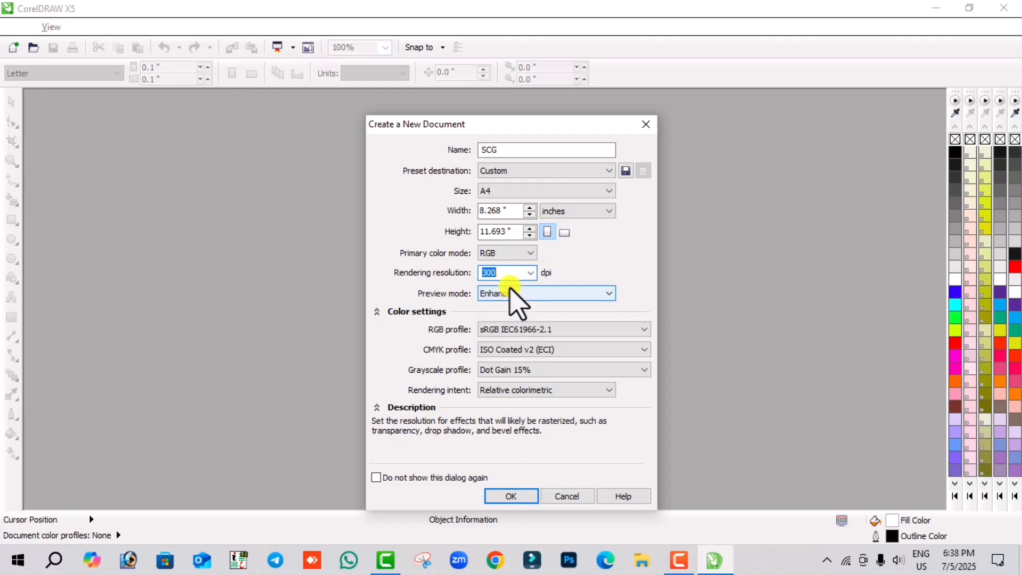
Set the primary color mode to RGB and create the document.
{"action": "left_click", "coordinate": [528, 255]}
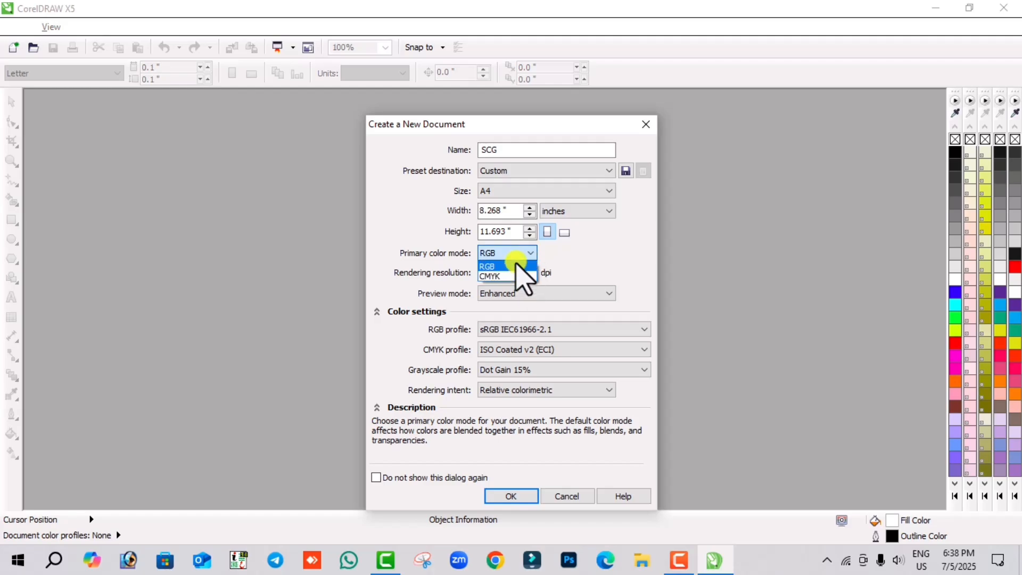
{"action": "left_click", "coordinate": [516, 263]}
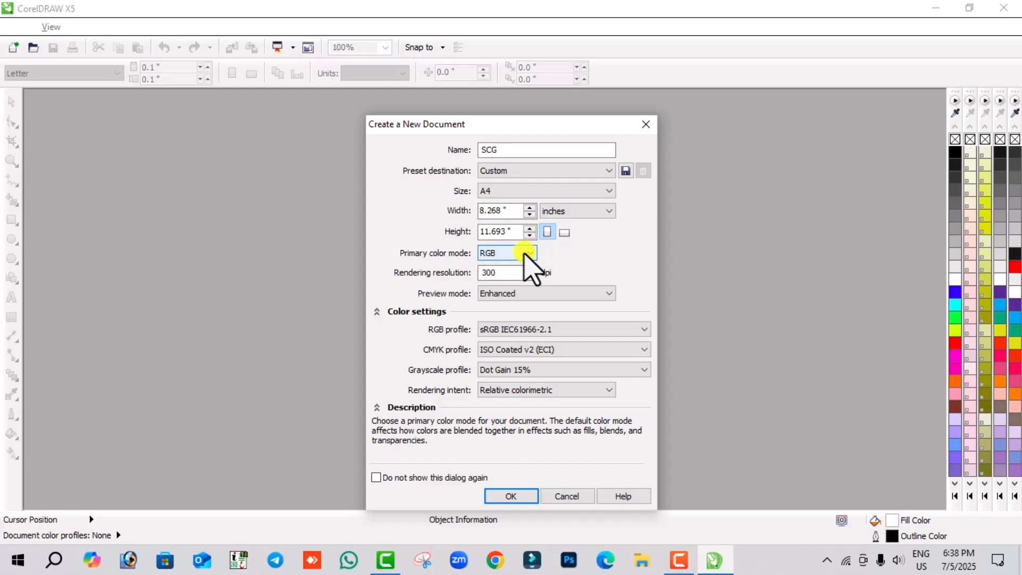
{"action": "left_click", "coordinate": [525, 254]}
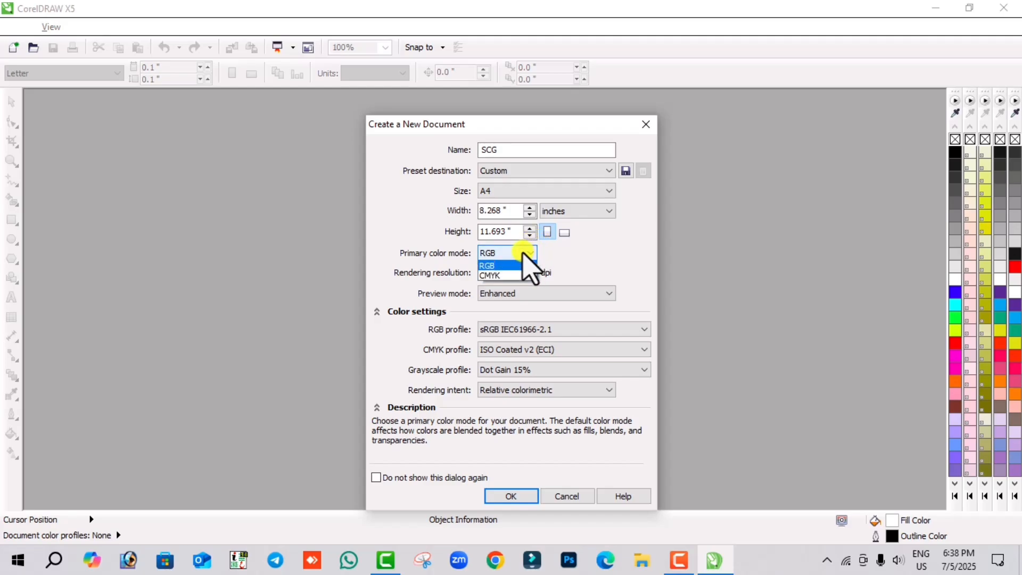
{"action": "left_click", "coordinate": [495, 262]}
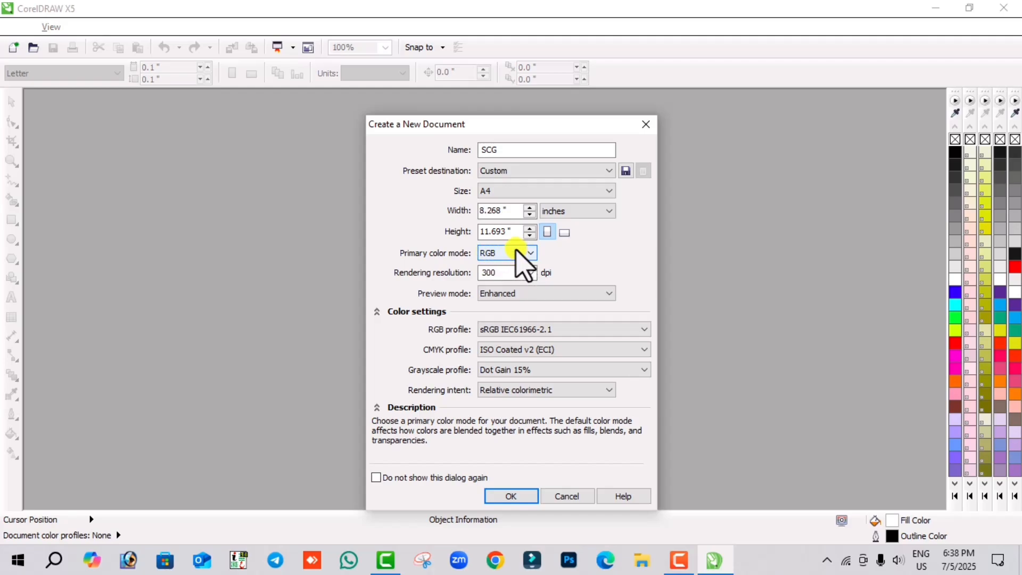
{"action": "left_click", "coordinate": [515, 252]}
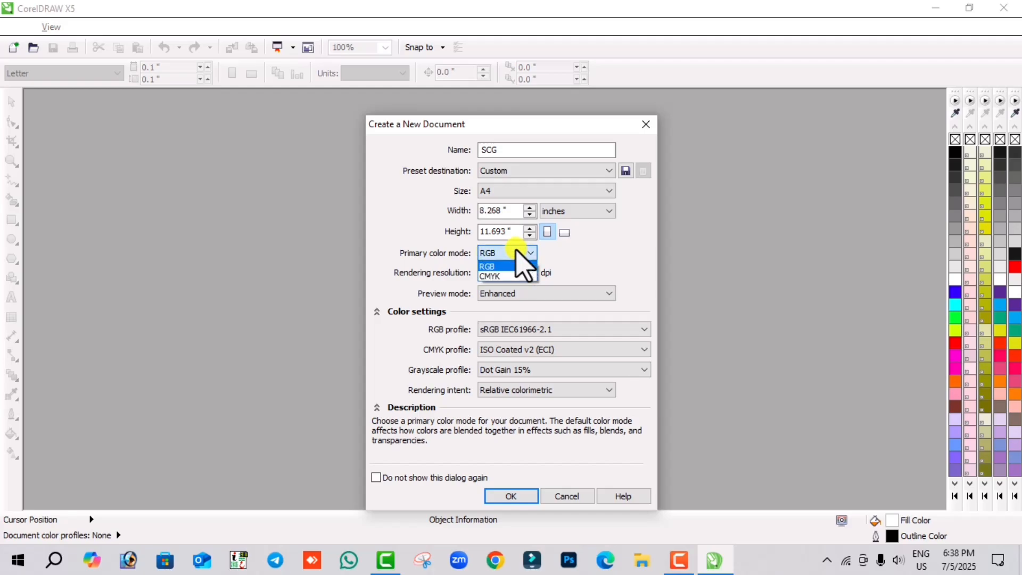
{"action": "left_click", "coordinate": [501, 276]}
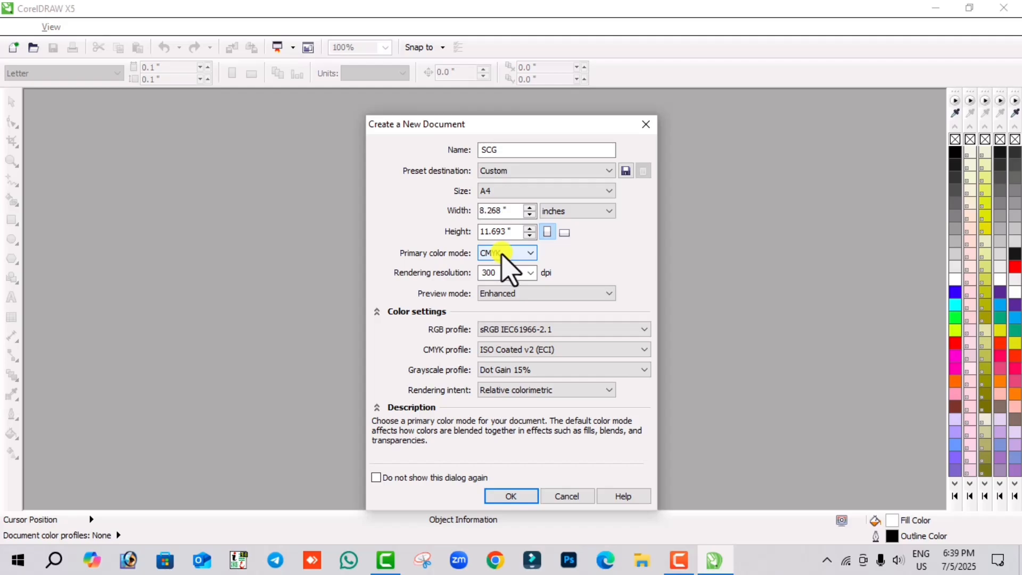
{"action": "left_click", "coordinate": [503, 253]}
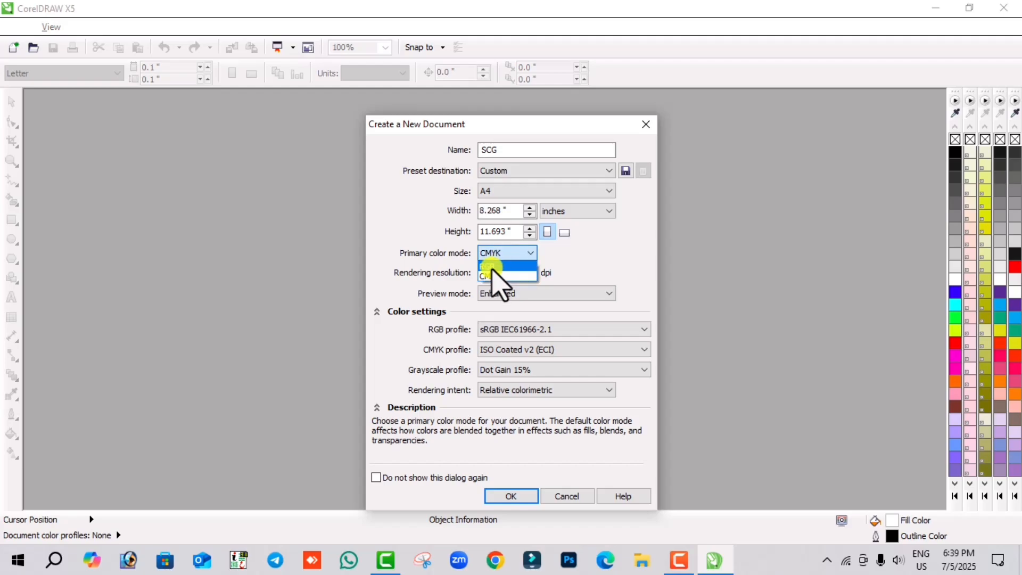
{"action": "left_click", "coordinate": [492, 267]}
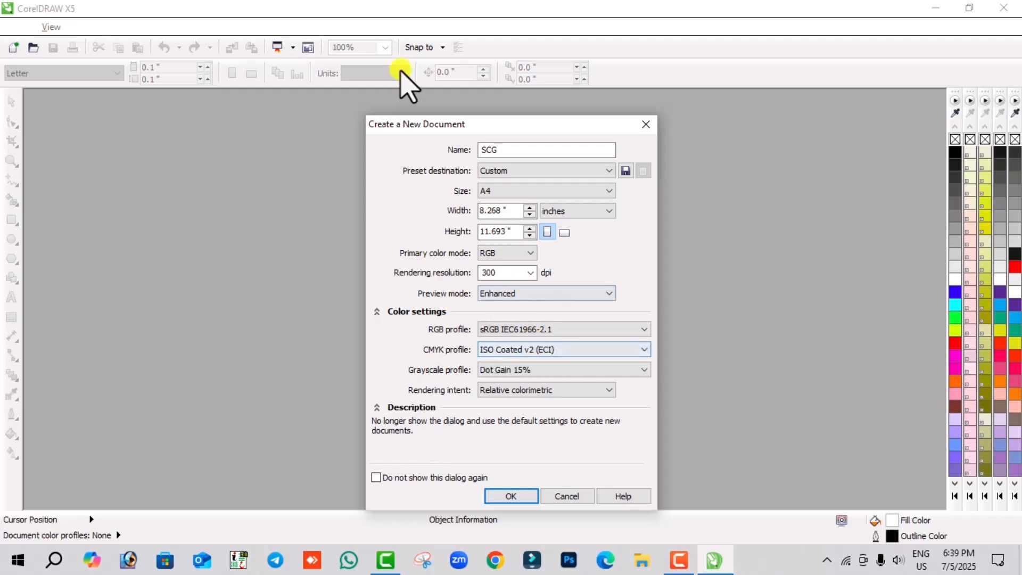
{"action": "left_click_drag", "start_coordinate": [468, 128], "coordinate": [479, 81]}
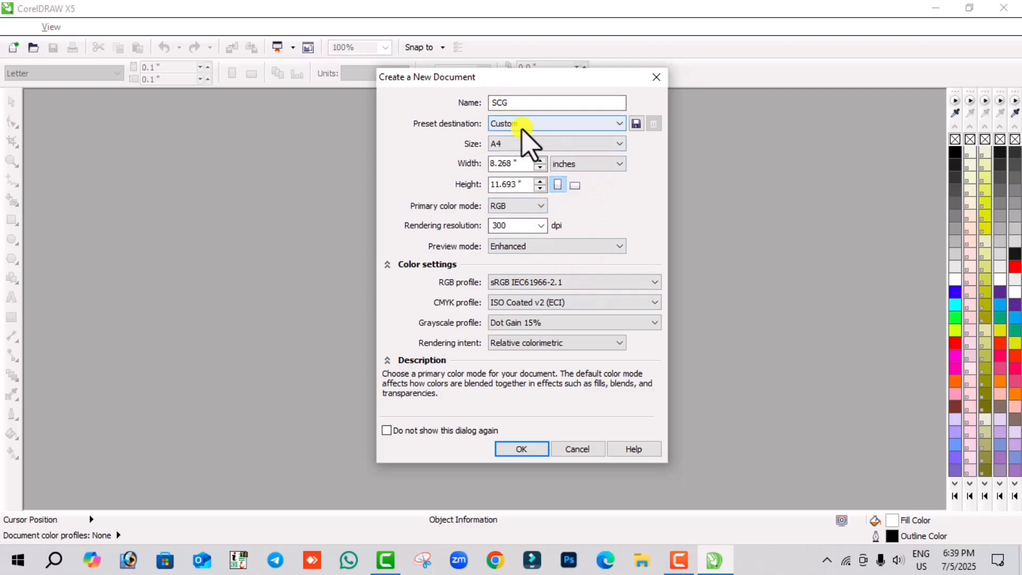
{"action": "left_click", "coordinate": [523, 450]}
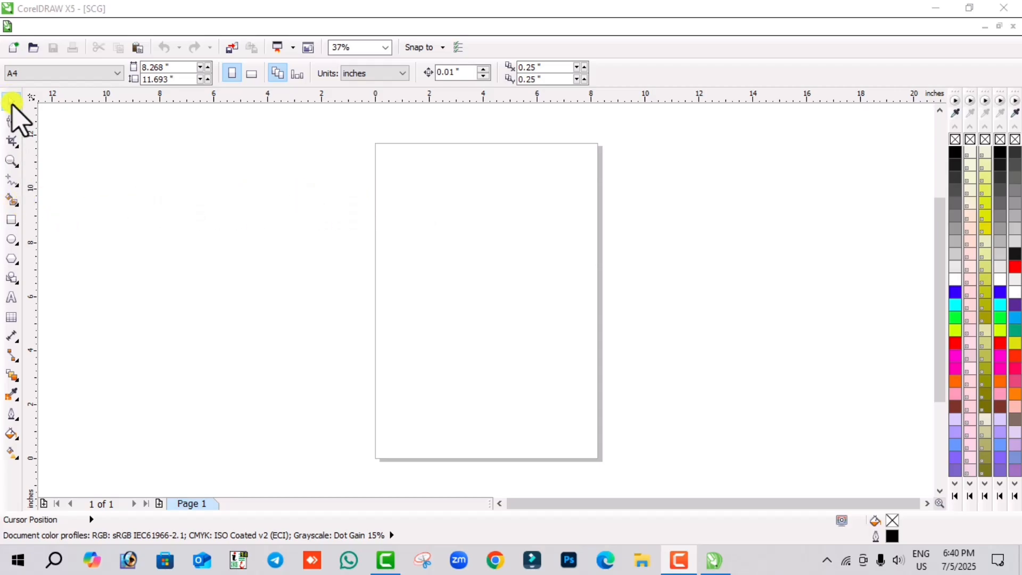
Draw a square of about 5.78 by 5.78 inches on the page with the Rectangle tool.
{"action": "left_click", "coordinate": [9, 126]}
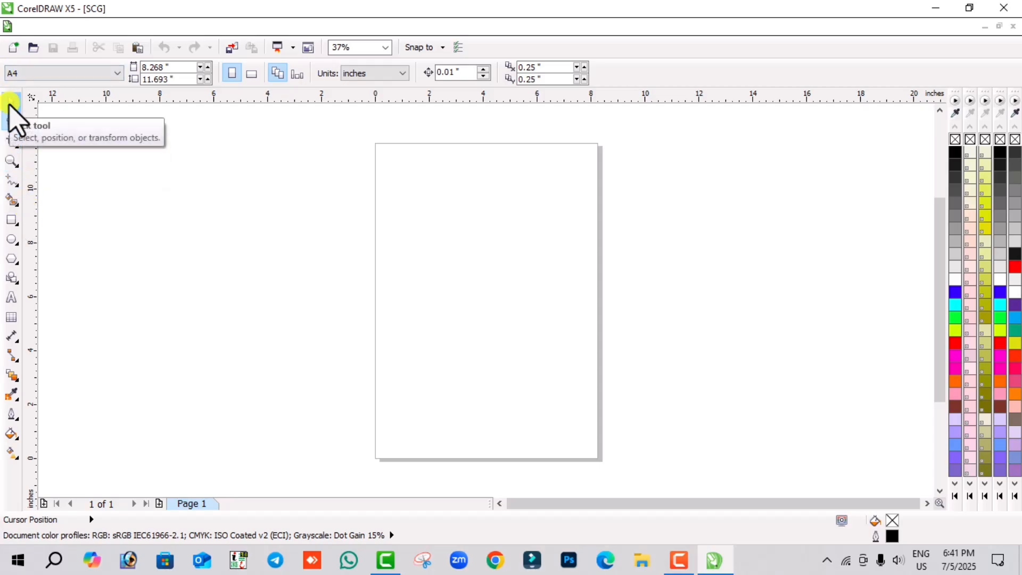
{"action": "left_click", "coordinate": [11, 102]}
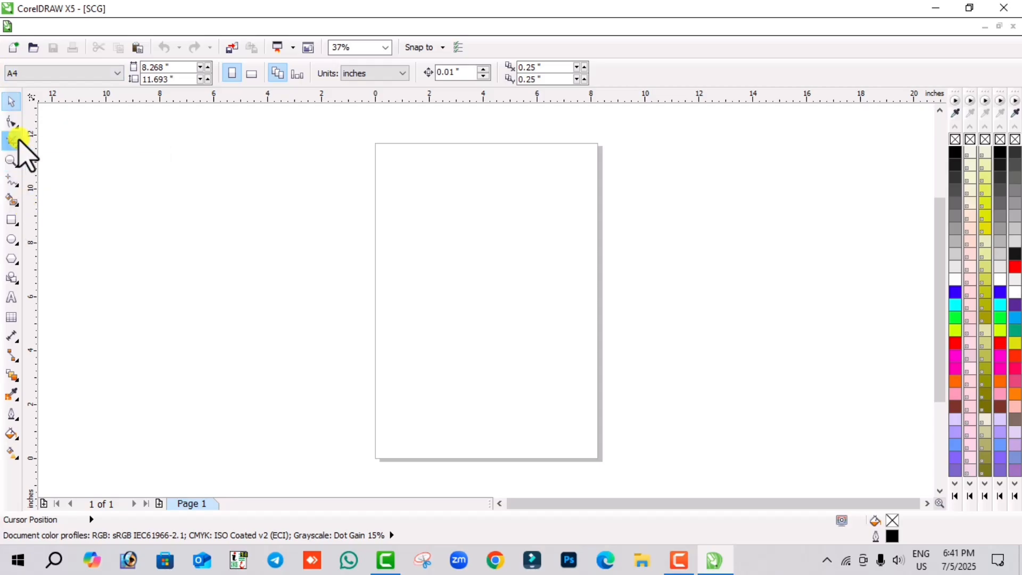
{"action": "left_click", "coordinate": [10, 221]}
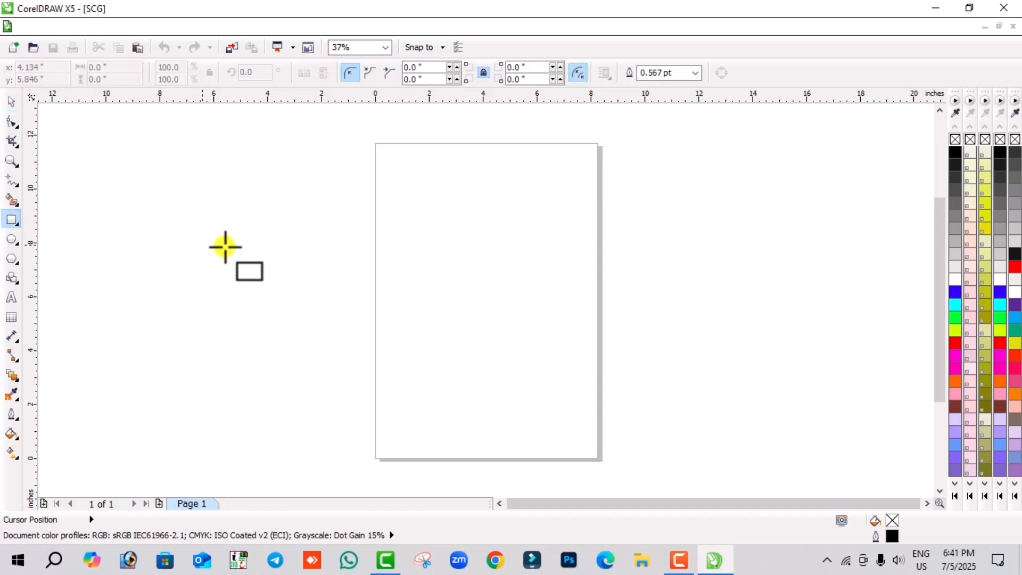
{"action": "left_click_drag", "start_coordinate": [426, 202], "coordinate": [645, 357]}
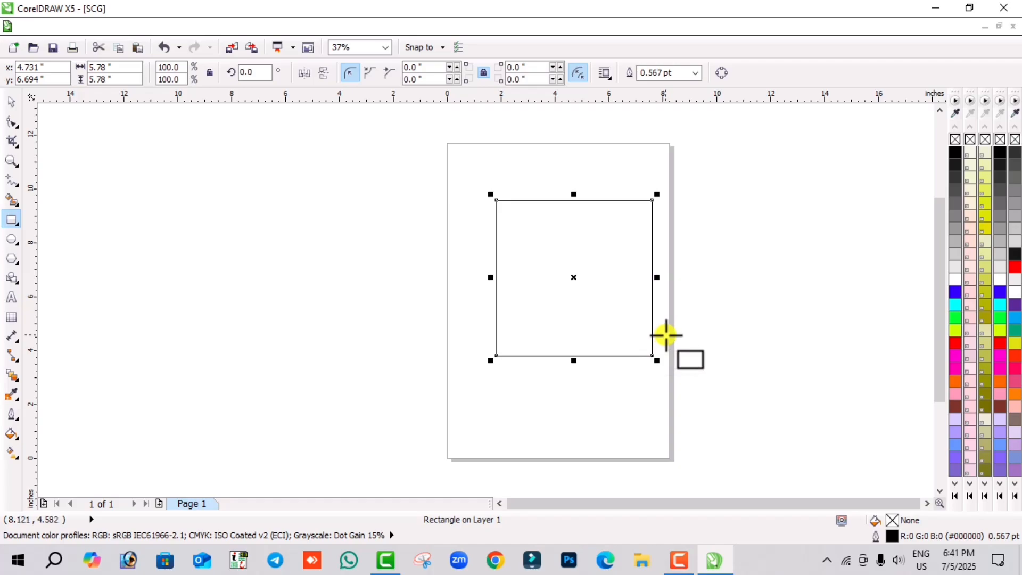
Center the square on the page and deselect it with the Pick tool.
{"action": "key", "text": "p"}
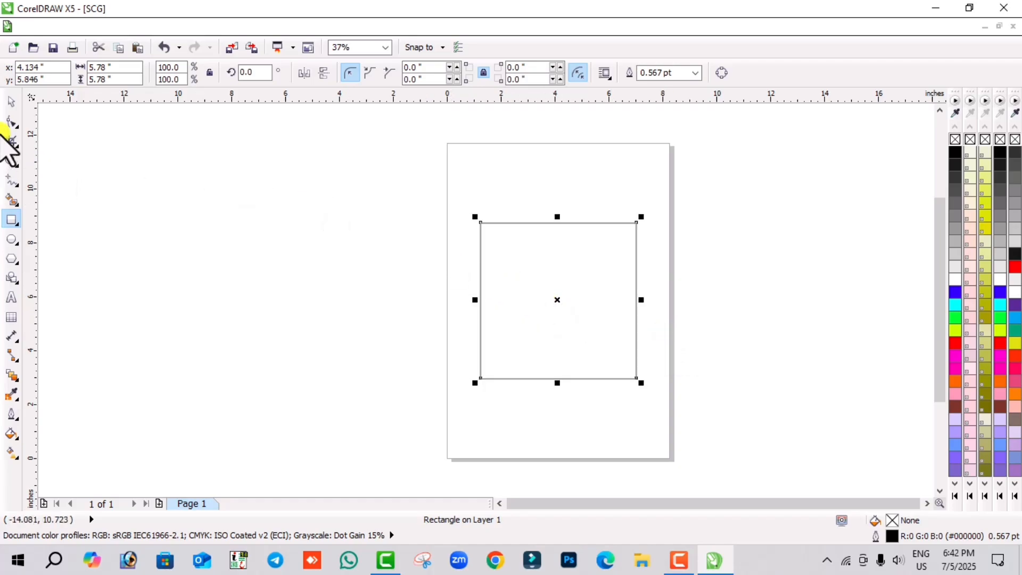
{"action": "left_click", "coordinate": [12, 102]}
{"action": "left_click", "coordinate": [221, 285]}
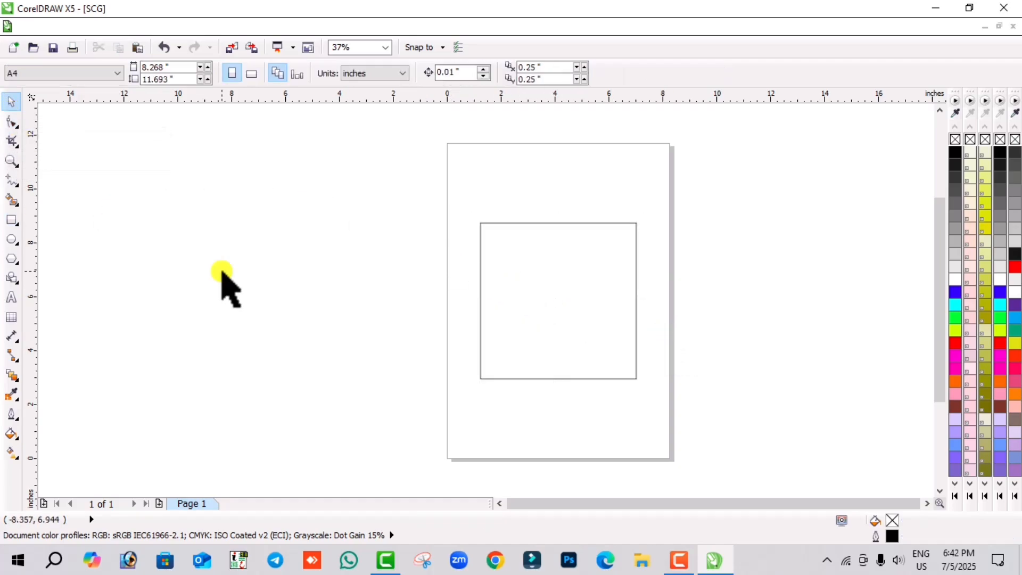
Round all four corners of the square up to 2.89 inches with the Shape tool and return them to sharp corners.
{"action": "left_click_drag", "start_coordinate": [421, 142], "coordinate": [698, 392]}
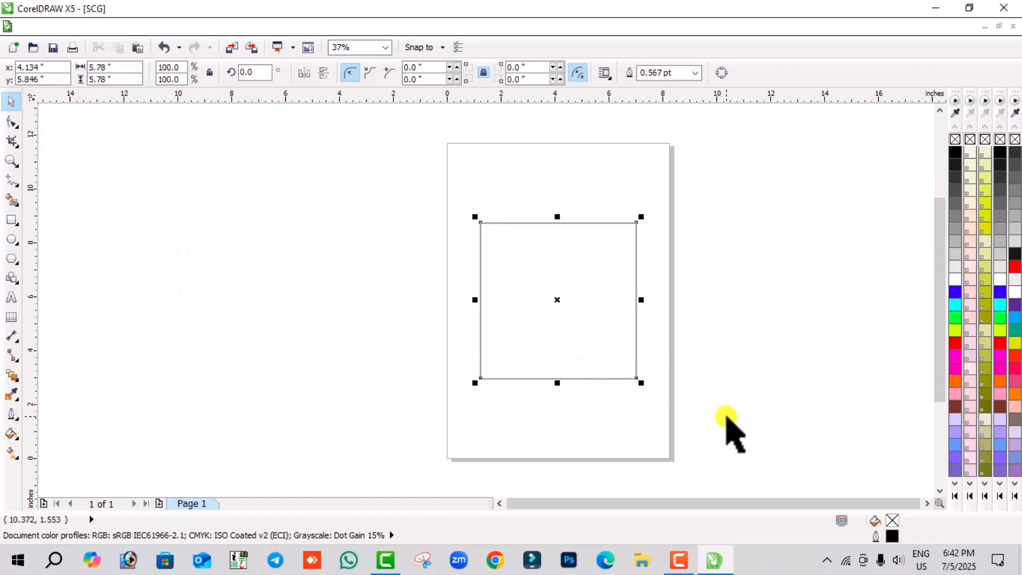
{"action": "left_click", "coordinate": [12, 123]}
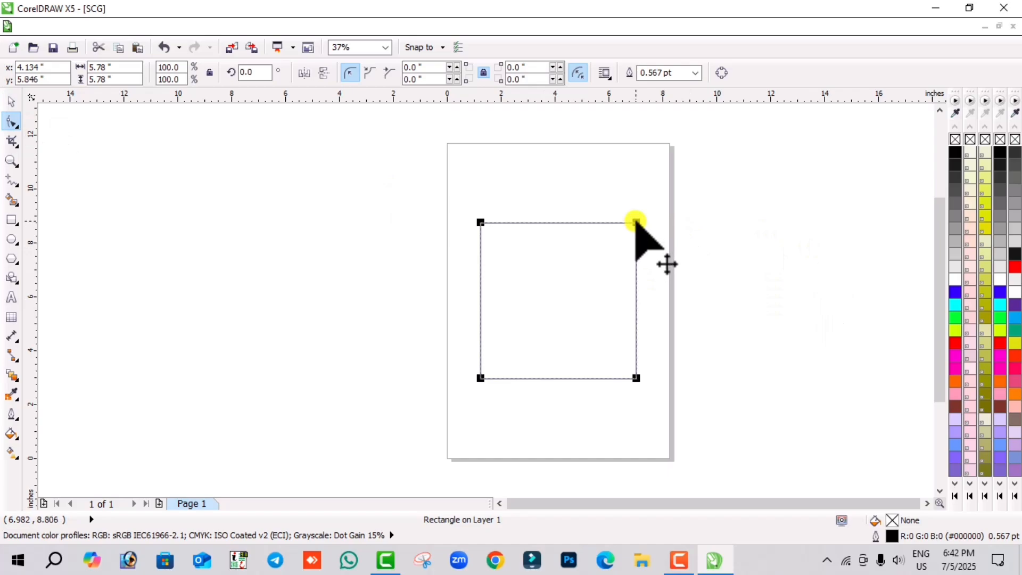
{"action": "left_click_drag", "start_coordinate": [636, 221], "coordinate": [679, 187]}
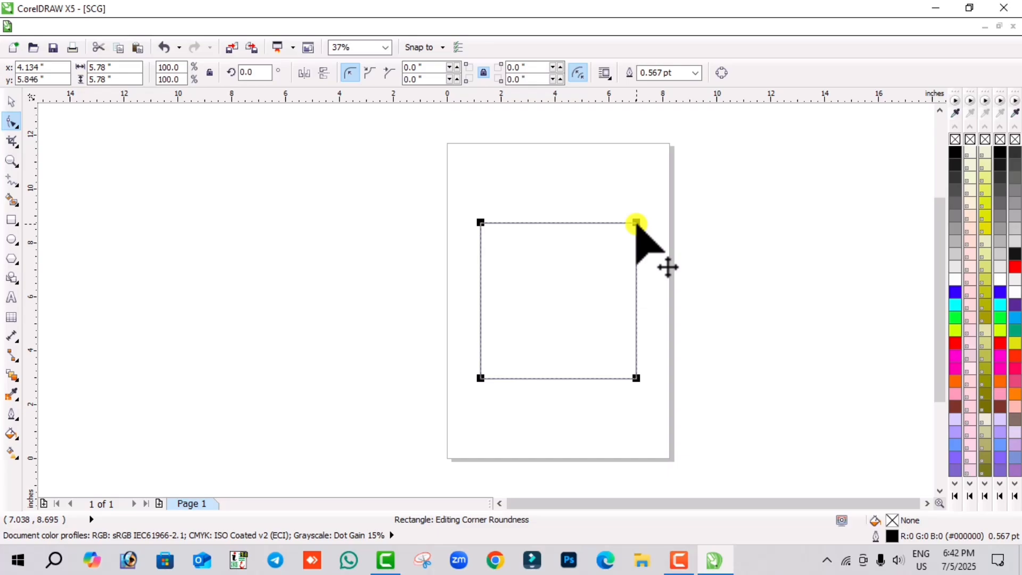
{"action": "left_click_drag", "start_coordinate": [637, 224], "coordinate": [547, 323]}
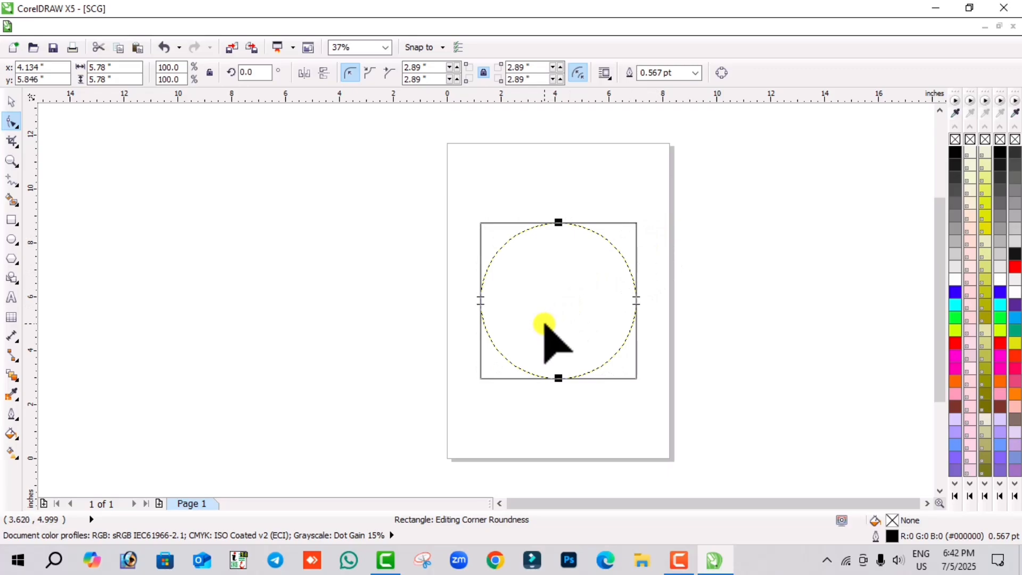
{"action": "left_click_drag", "start_coordinate": [551, 314], "coordinate": [629, 239]}
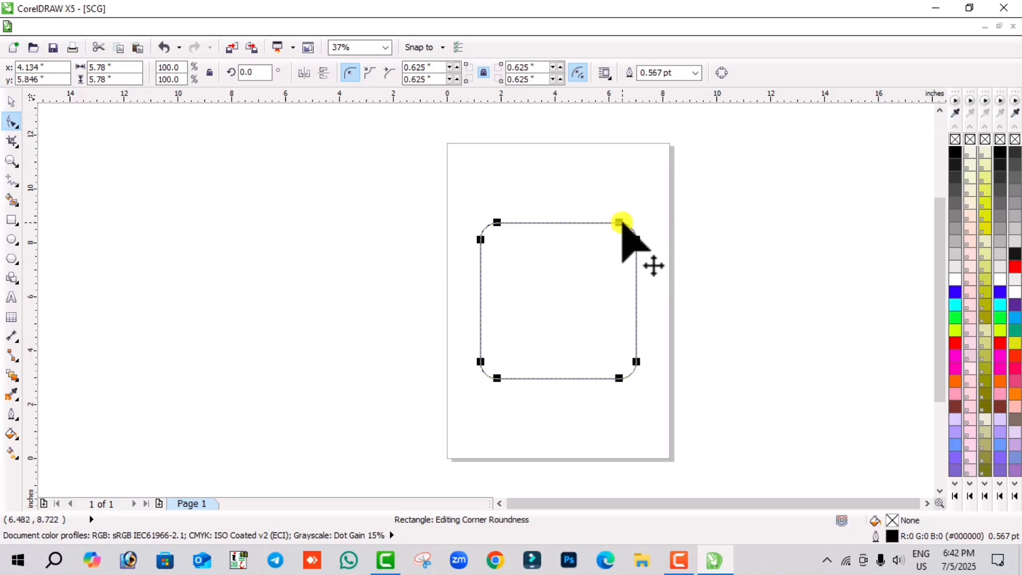
{"action": "left_click_drag", "start_coordinate": [620, 224], "coordinate": [655, 202]}
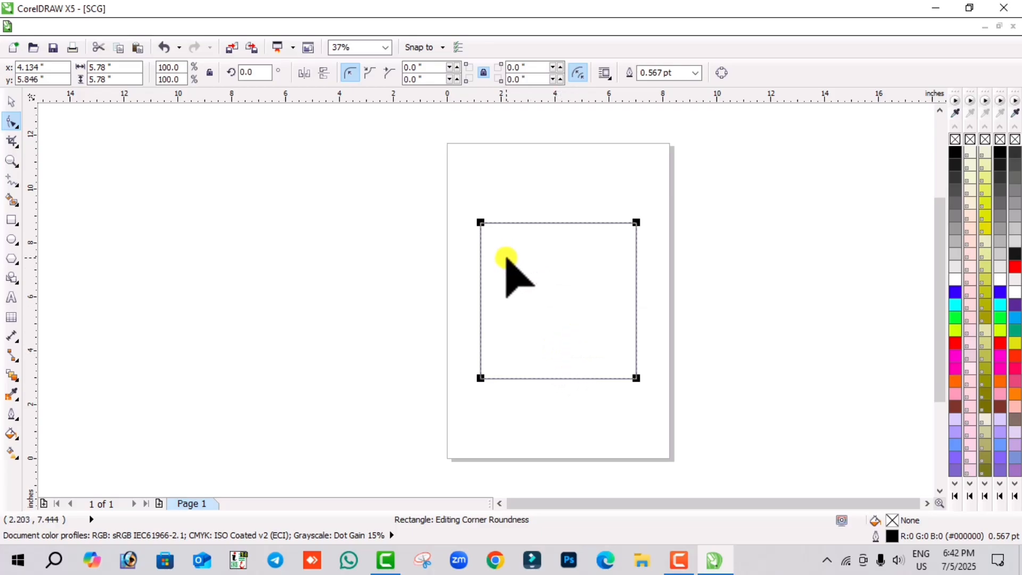
Draw an ellipse about 5.57 by 2.47 inches across the square's upper edge and a rectangle about 4.59 by 3.81 inches beside the page.
{"action": "left_click", "coordinate": [11, 239]}
{"action": "left_click_drag", "start_coordinate": [481, 164], "coordinate": [640, 240]}
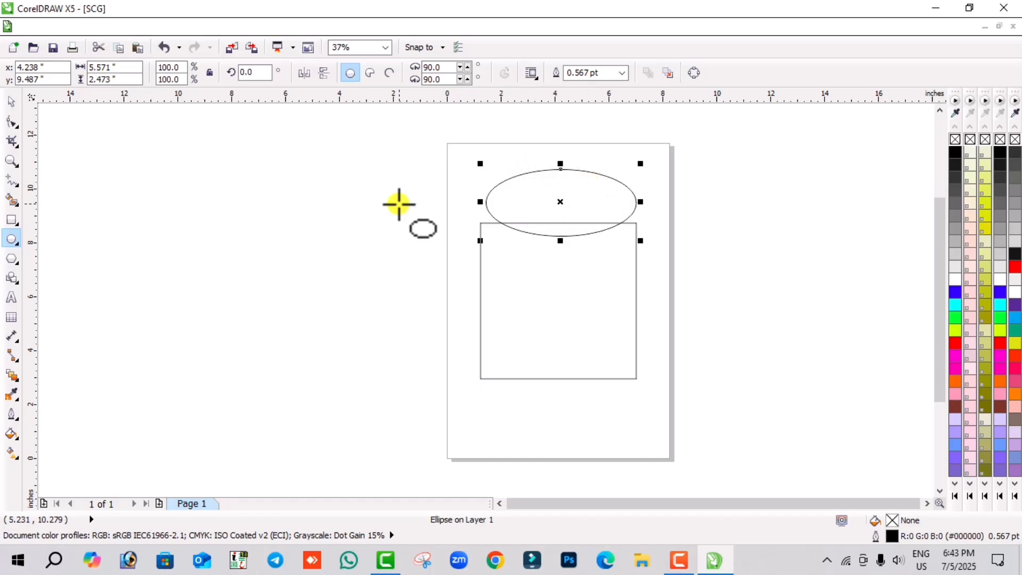
{"action": "left_click", "coordinate": [12, 220]}
{"action": "left_click_drag", "start_coordinate": [259, 245], "coordinate": [382, 348]}
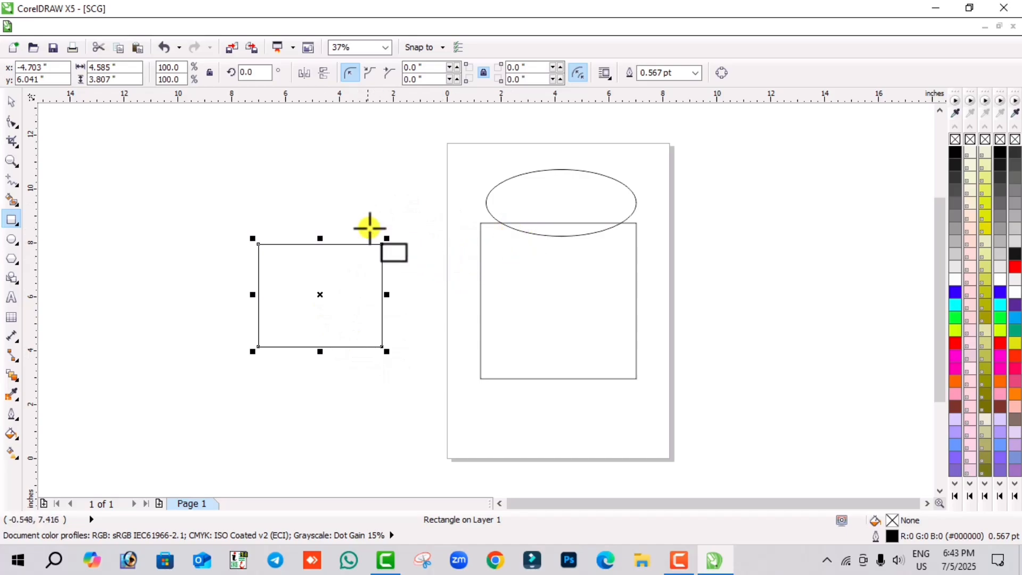
Delete the rectangle beside the page and the ellipse overlapping the square.
{"action": "left_click", "coordinate": [10, 101]}
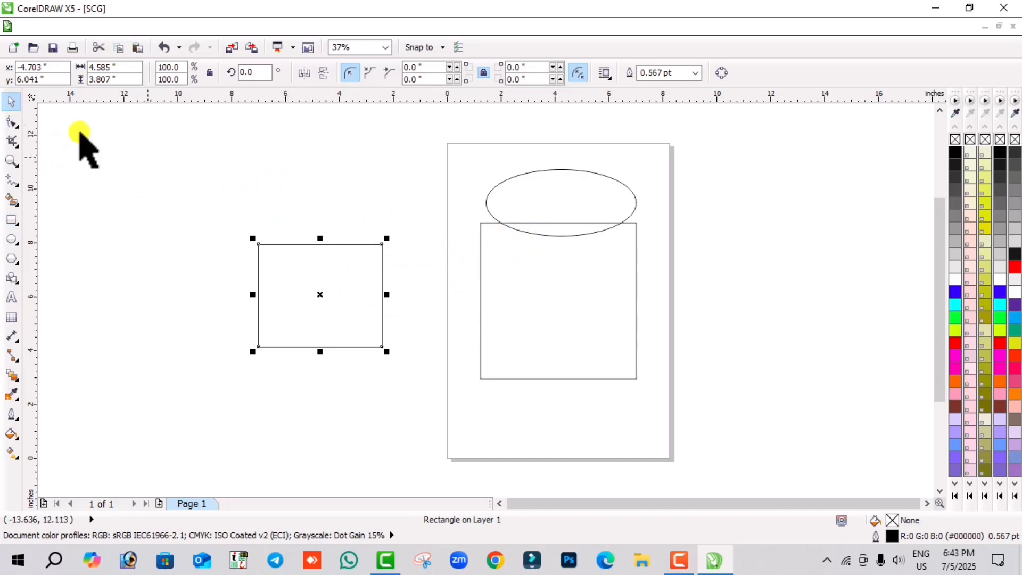
{"action": "left_click_drag", "start_coordinate": [182, 168], "coordinate": [501, 435]}
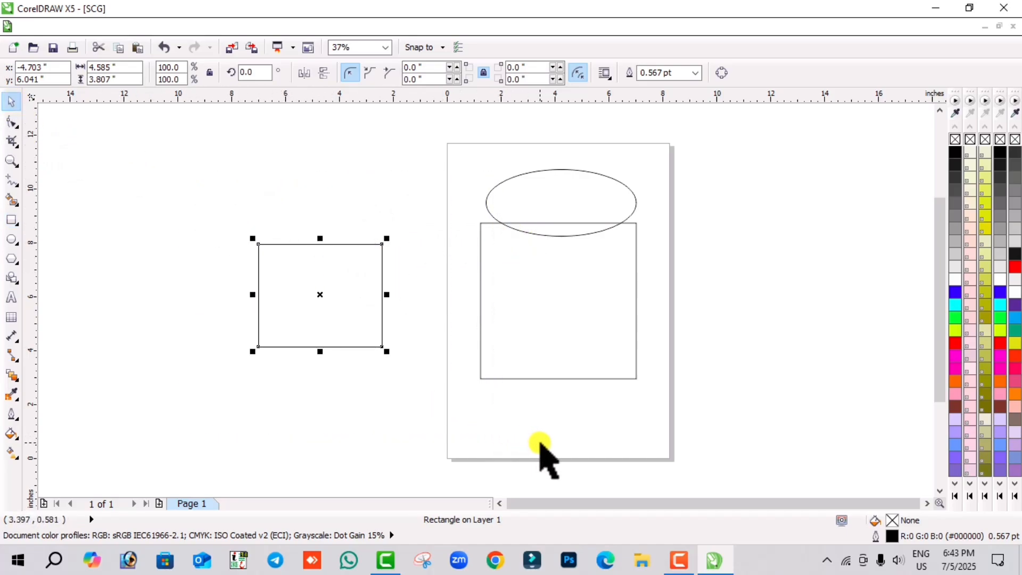
{"action": "key", "text": "Delete"}
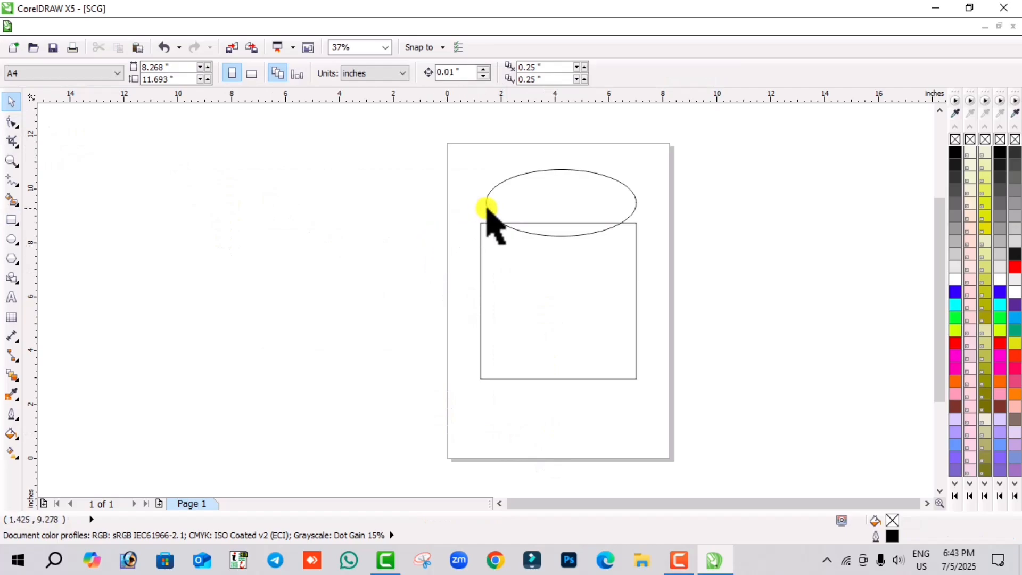
{"action": "left_click", "coordinate": [486, 210]}
{"action": "key", "text": "Delete"}
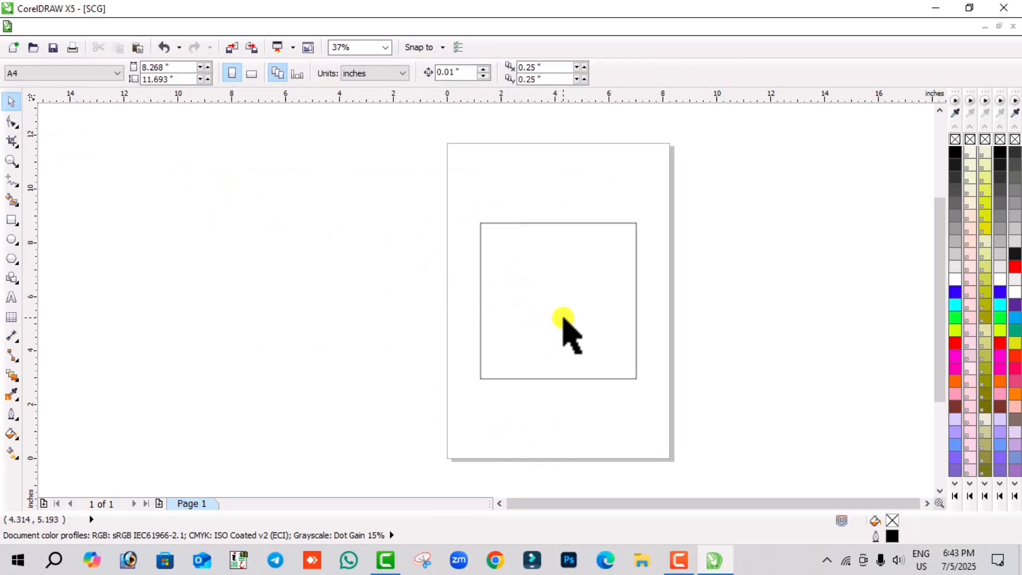
Round the square's four corners to about 0.99 inches with the Shape tool and restore the sharp corners.
{"action": "left_click", "coordinate": [561, 315]}
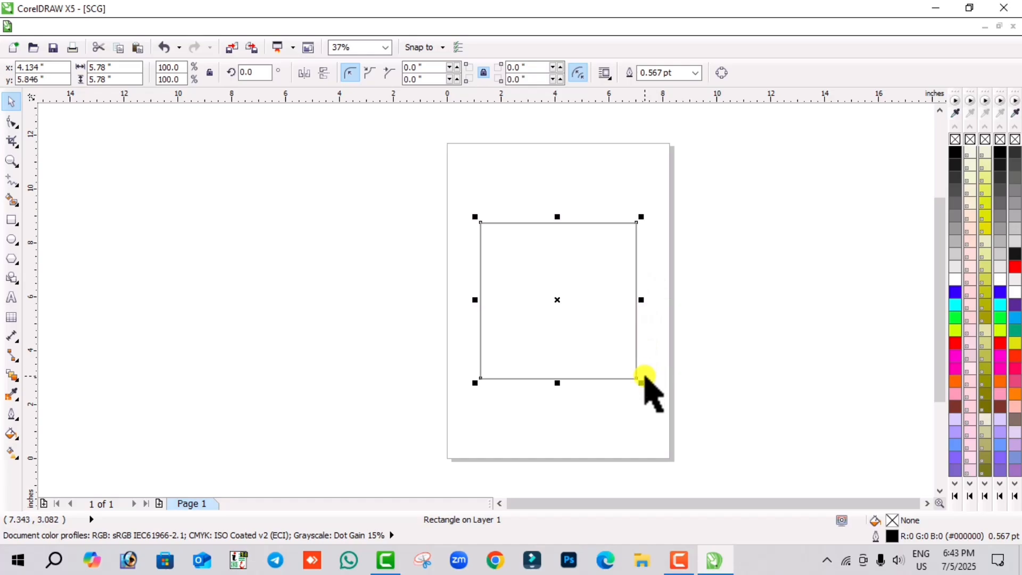
{"action": "left_click", "coordinate": [9, 127]}
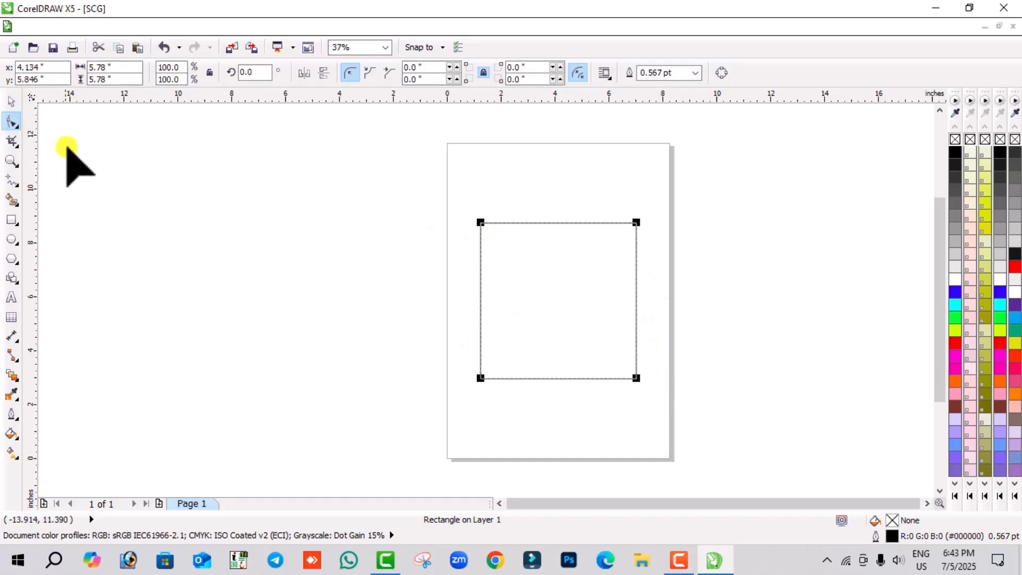
{"action": "left_click", "coordinate": [11, 101]}
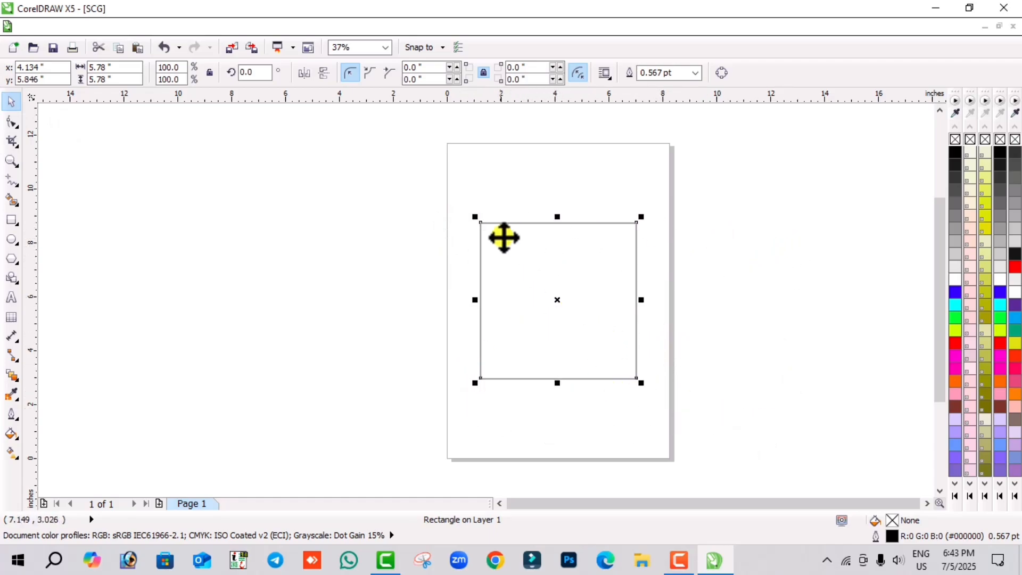
{"action": "left_click", "coordinate": [12, 123]}
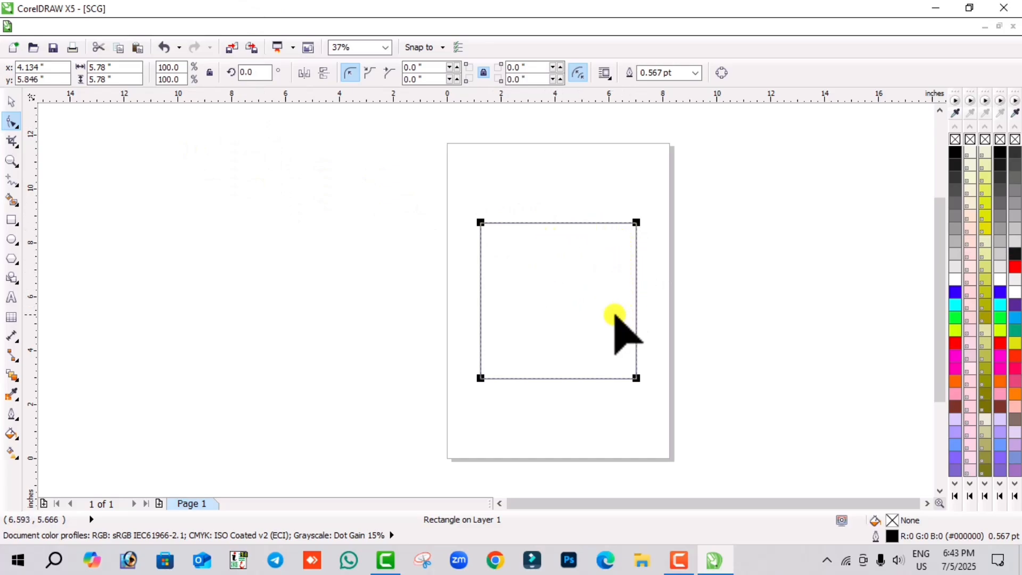
{"action": "left_click_drag", "start_coordinate": [479, 221], "coordinate": [464, 267]}
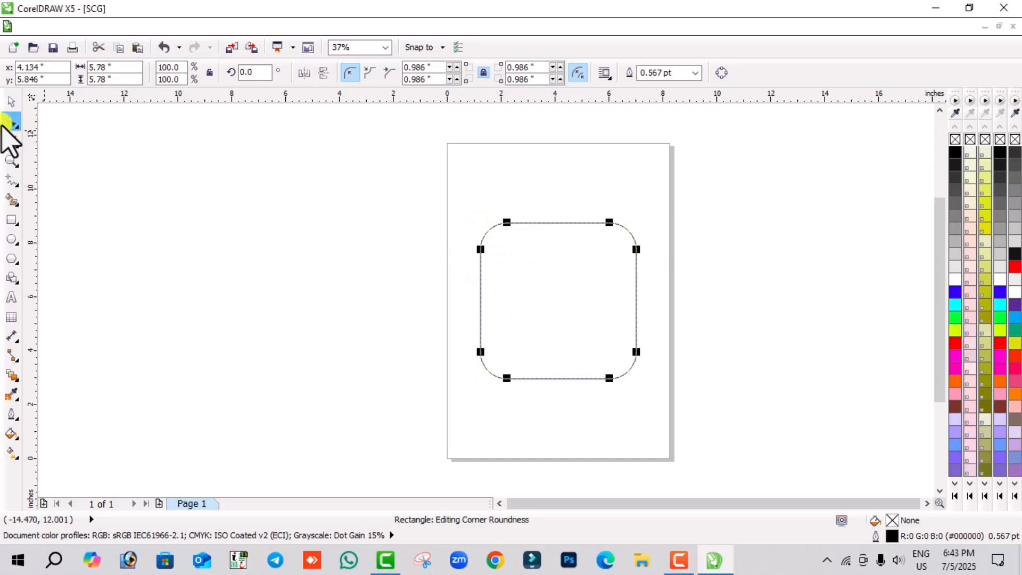
{"action": "left_click_drag", "start_coordinate": [478, 247], "coordinate": [462, 217]}
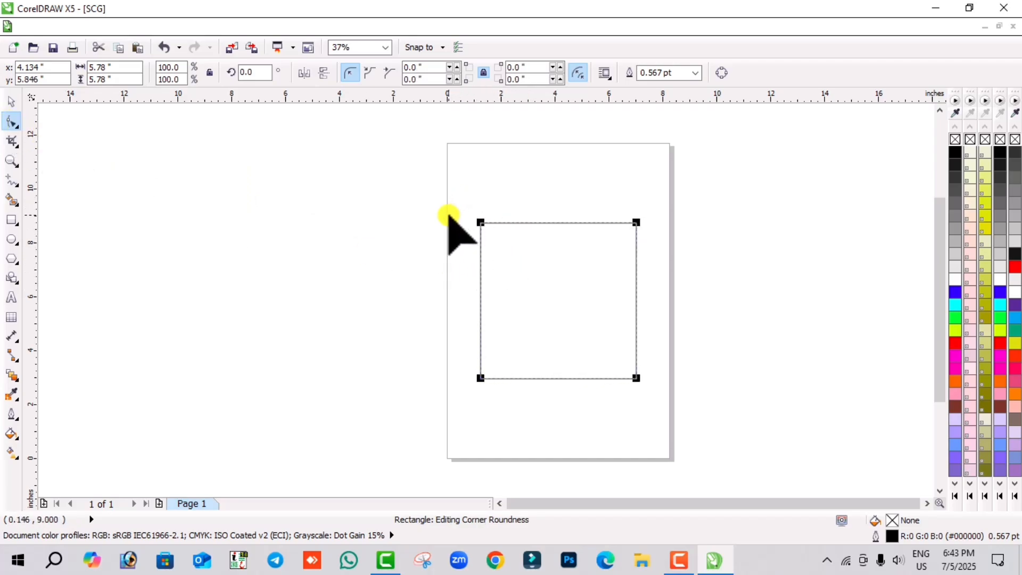
{"action": "right_click", "coordinate": [611, 314]}
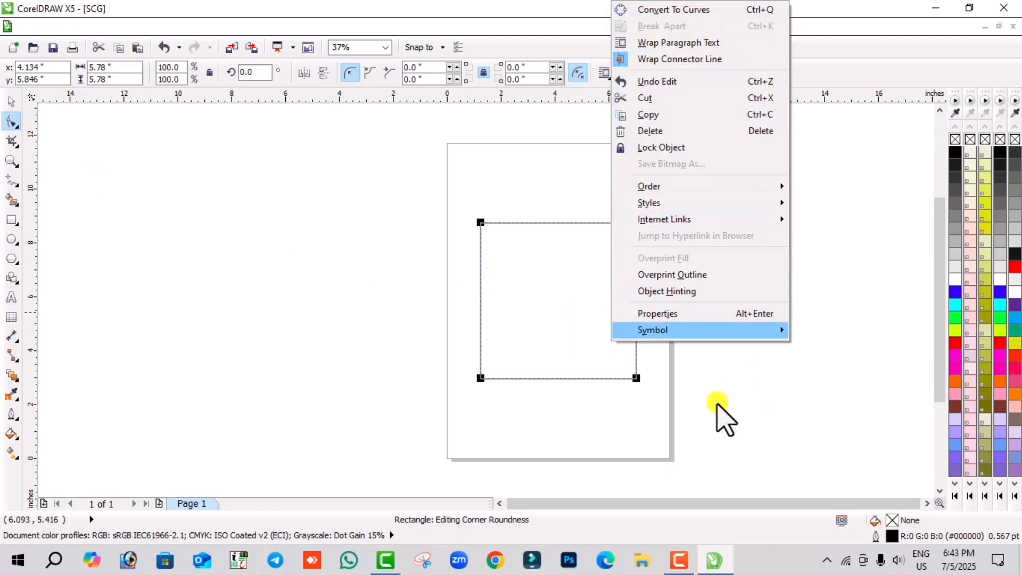
{"action": "left_click", "coordinate": [525, 227]}
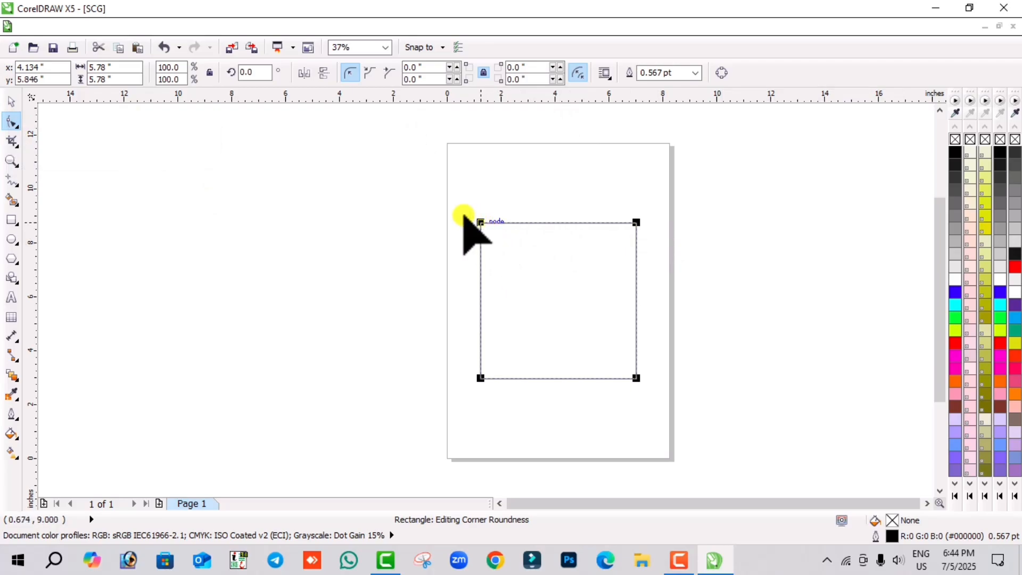
Round only the square's upper-left corner to 2.89 inches, restore it to a sharp corner and deselect the square.
{"action": "left_click_drag", "start_coordinate": [480, 223], "coordinate": [456, 208]}
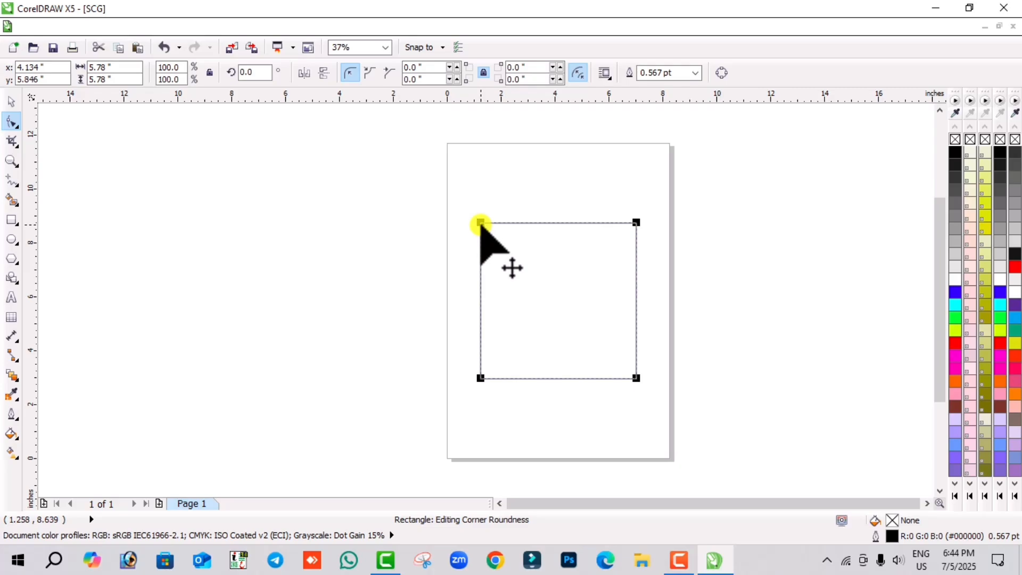
{"action": "left_click_drag", "start_coordinate": [480, 223], "coordinate": [575, 328]}
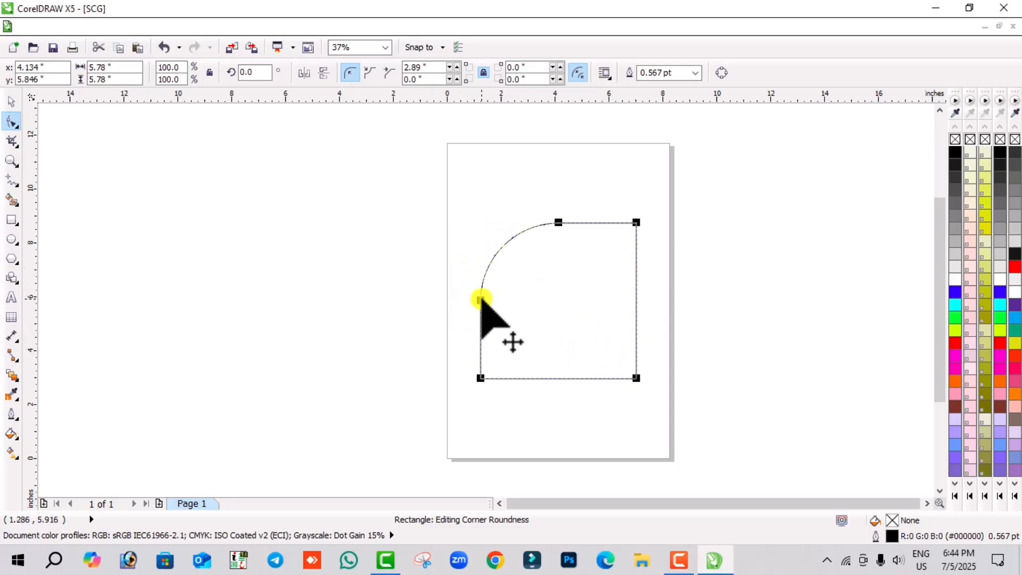
{"action": "left_click_drag", "start_coordinate": [481, 296], "coordinate": [428, 225]}
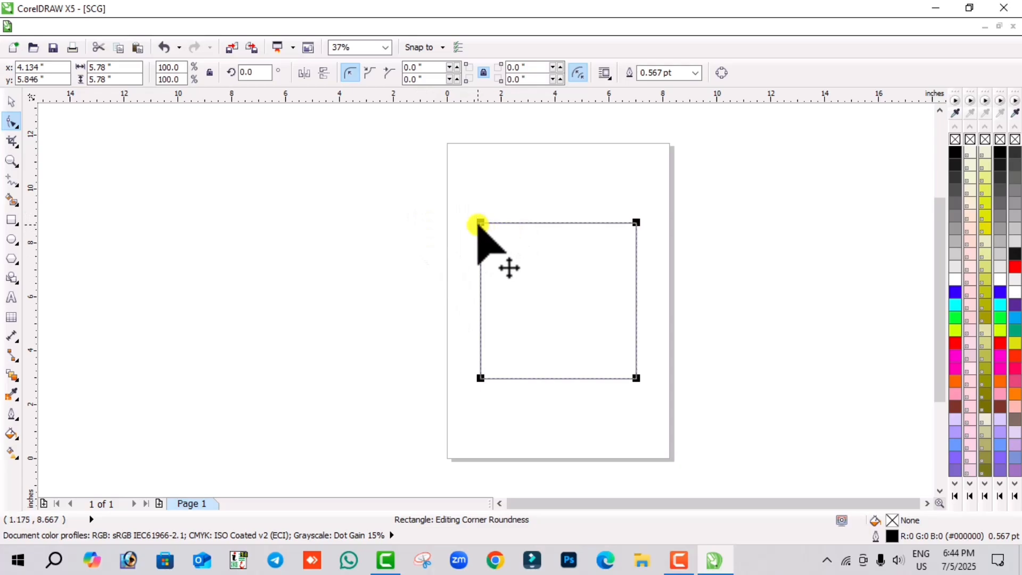
{"action": "left_click_drag", "start_coordinate": [478, 221], "coordinate": [594, 308]}
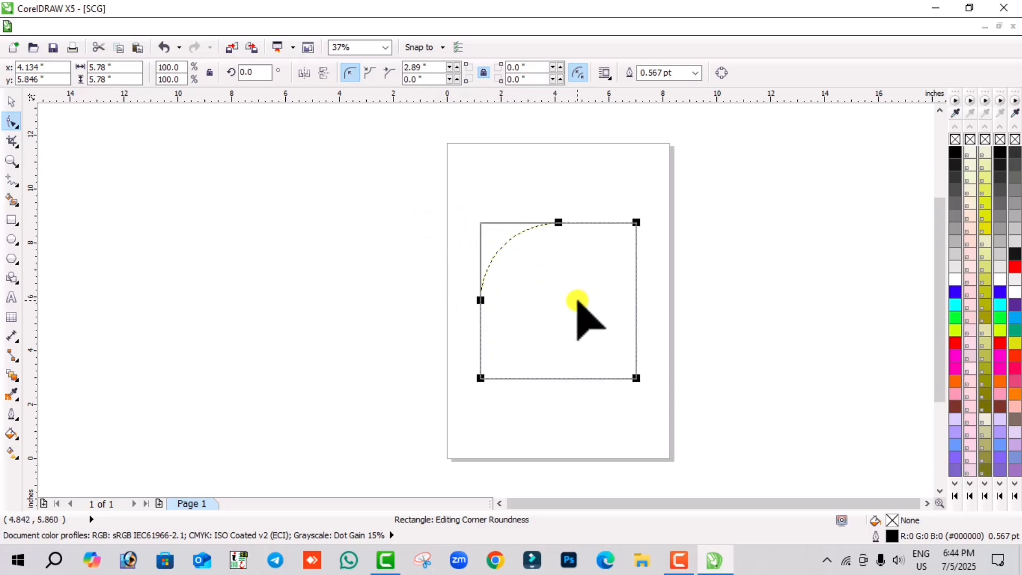
{"action": "left_click_drag", "start_coordinate": [577, 301], "coordinate": [481, 225]}
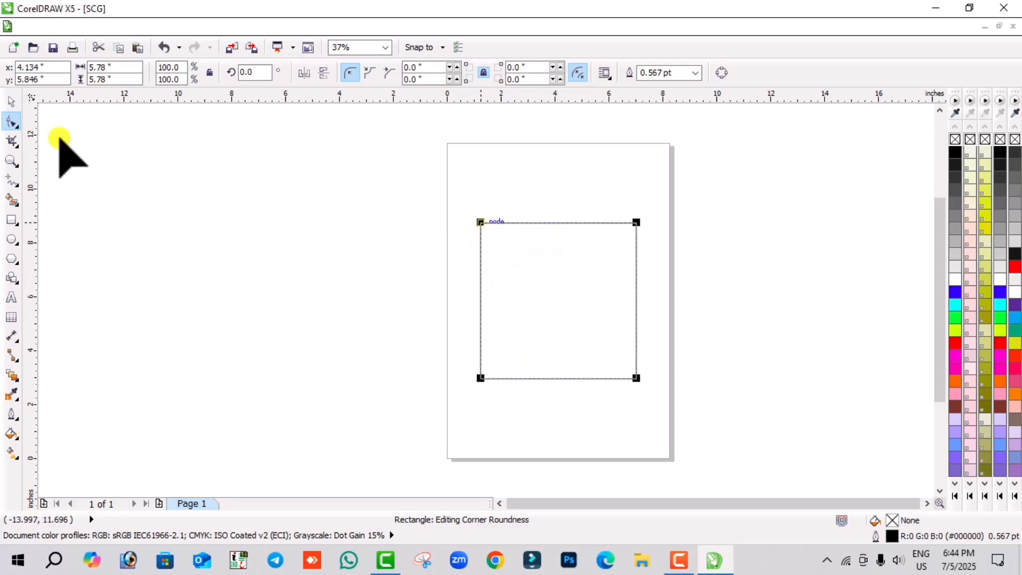
{"action": "left_click", "coordinate": [12, 103]}
{"action": "left_click", "coordinate": [219, 290]}
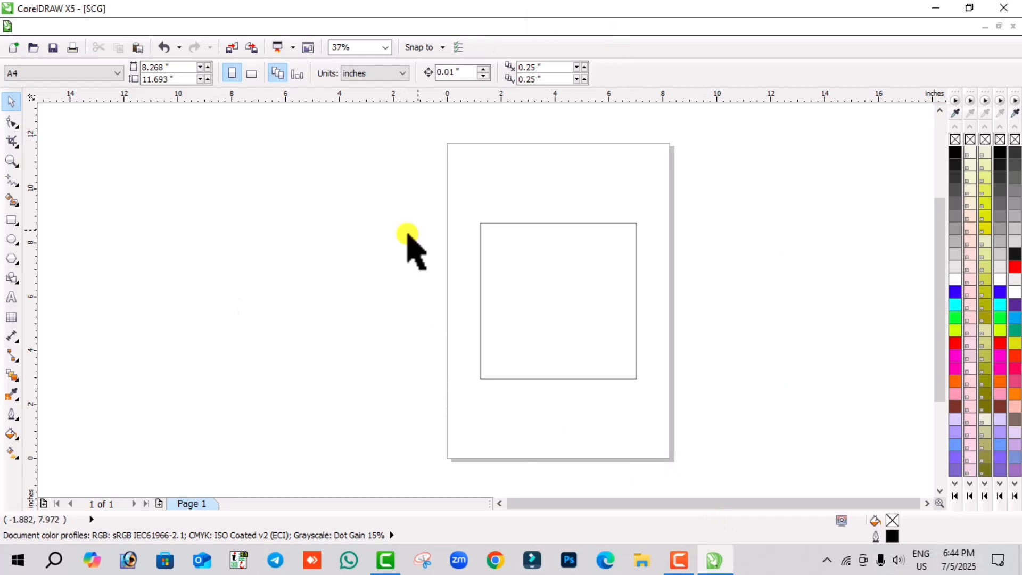
Select the square on the page and convert it to curves.
{"action": "left_click", "coordinate": [552, 335]}
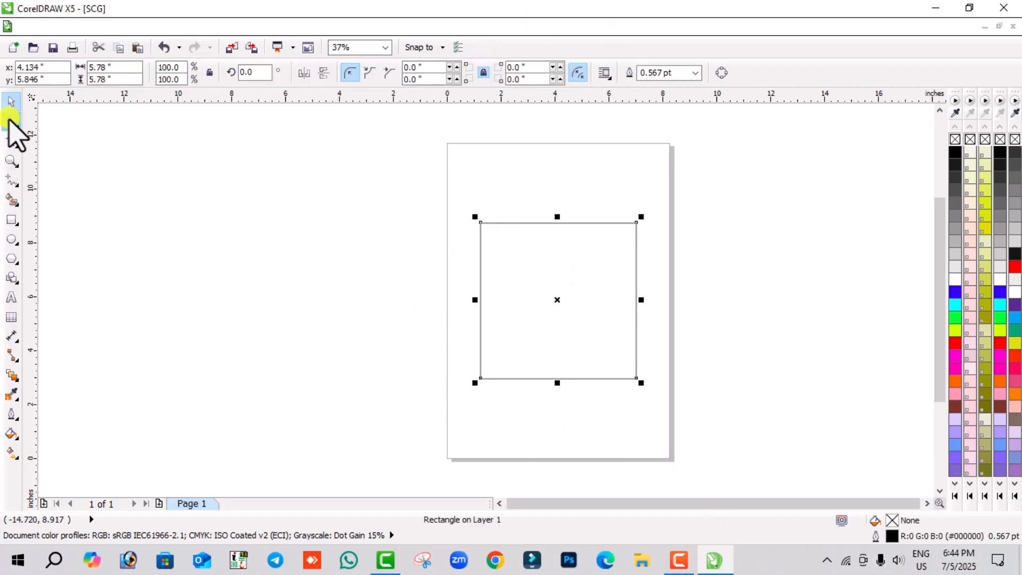
{"action": "left_click", "coordinate": [11, 120]}
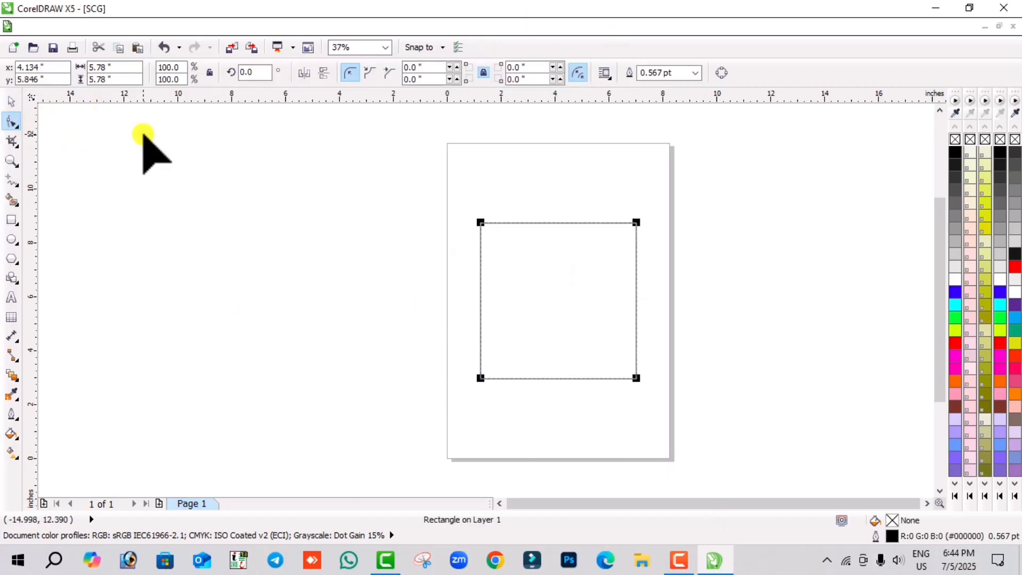
{"action": "right_click", "coordinate": [573, 265]}
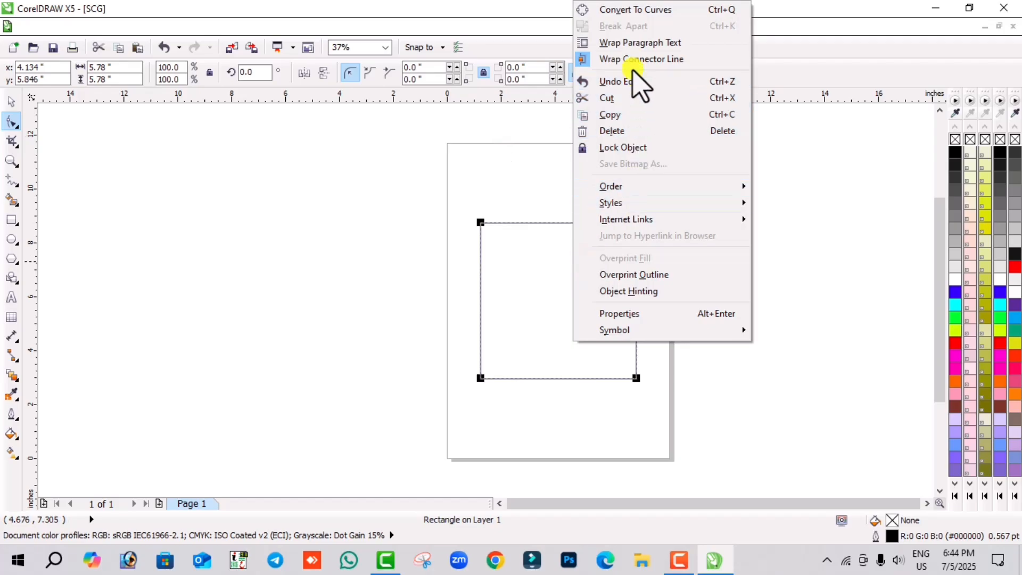
{"action": "left_click", "coordinate": [543, 382]}
{"action": "right_click", "coordinate": [566, 353]}
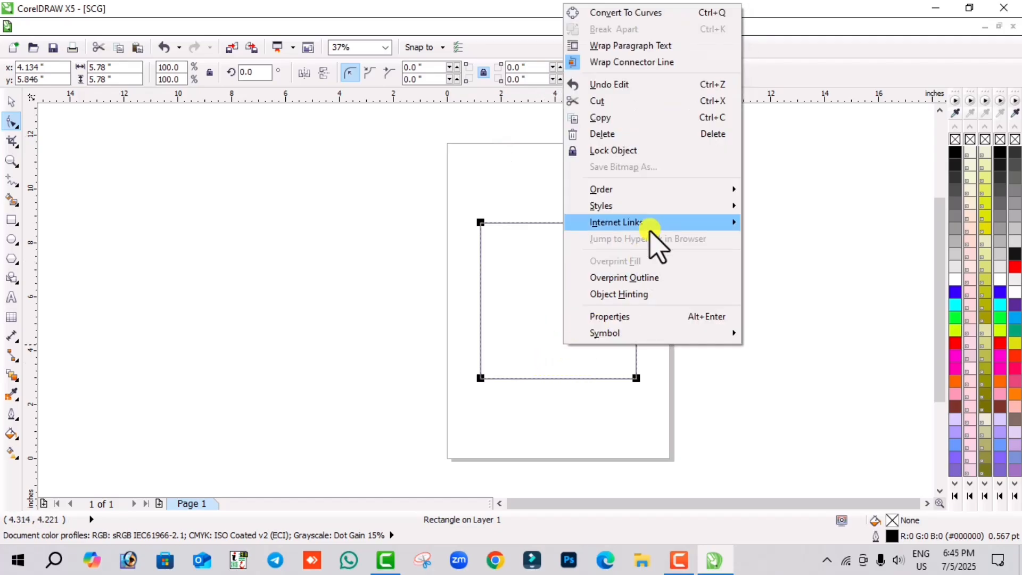
{"action": "left_click", "coordinate": [449, 369]}
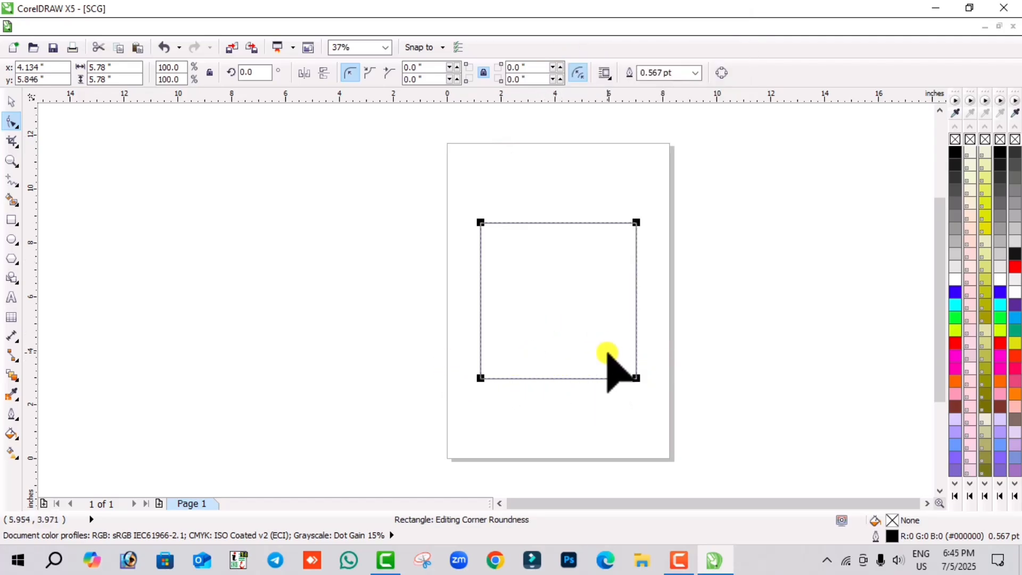
{"action": "left_click", "coordinate": [724, 73]}
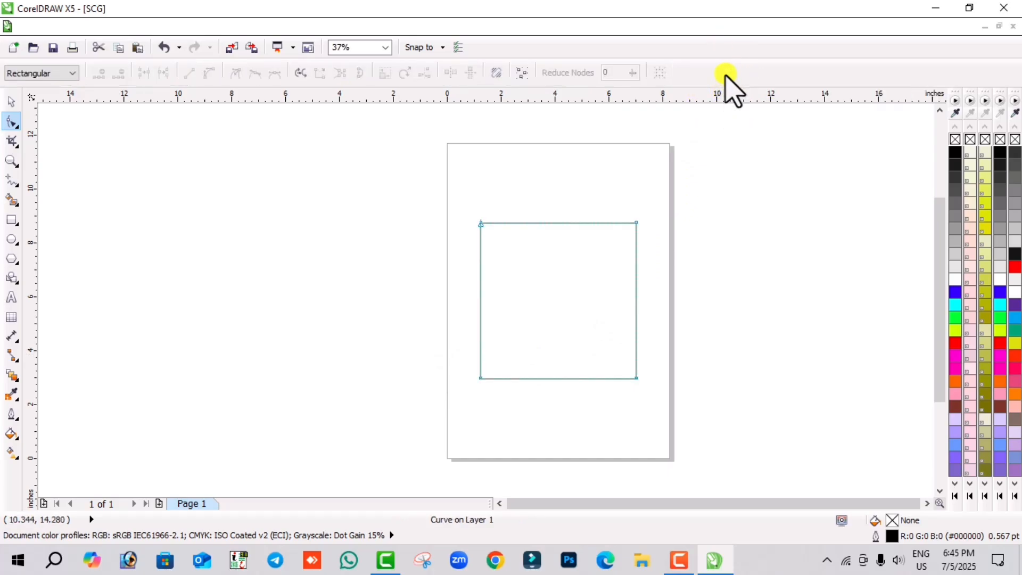
Add a node near the middle of the converted square's bottom edge with the Shape tool.
{"action": "left_click", "coordinate": [11, 101]}
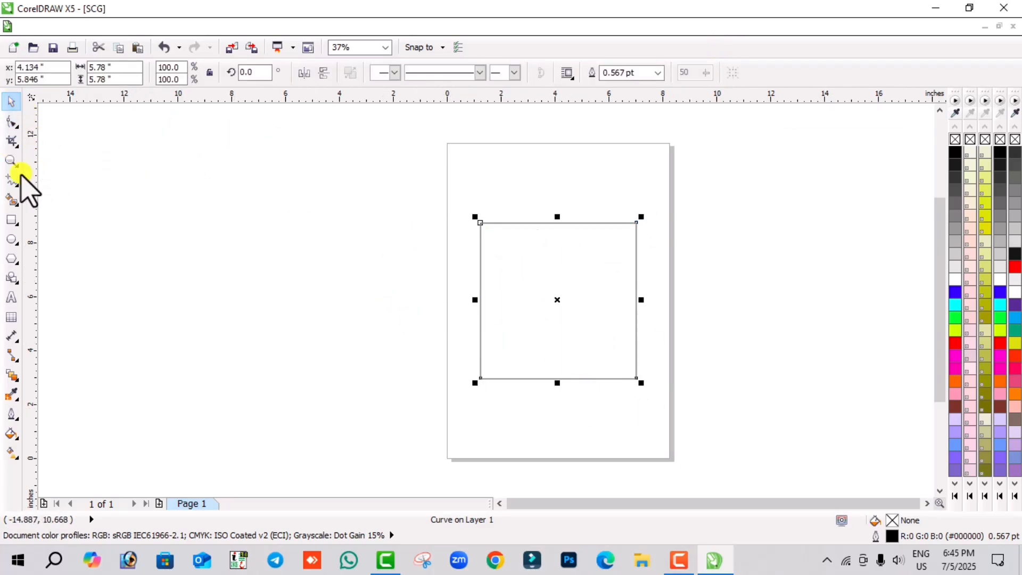
{"action": "left_click", "coordinate": [11, 122]}
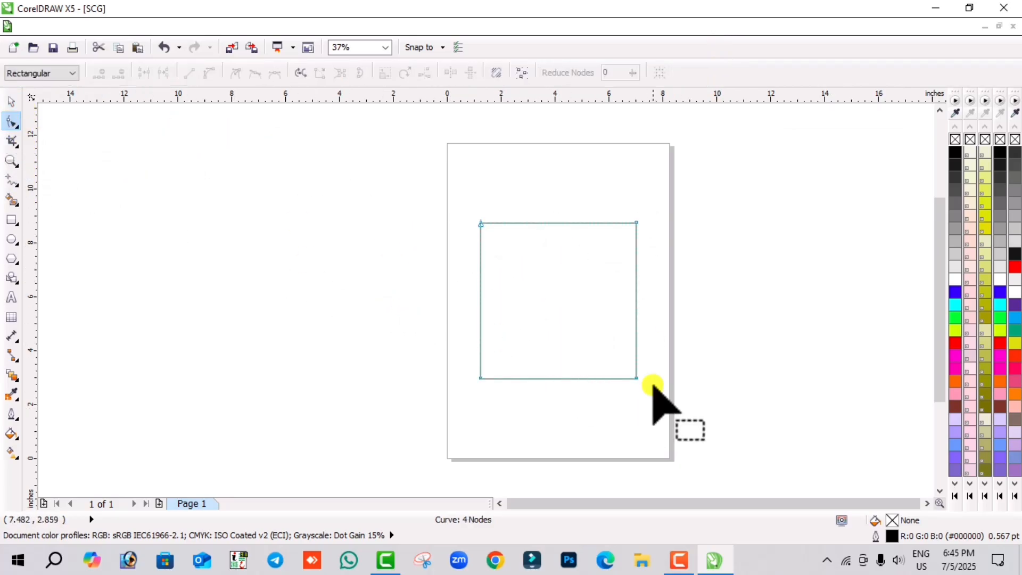
{"action": "double_click", "coordinate": [552, 379]}
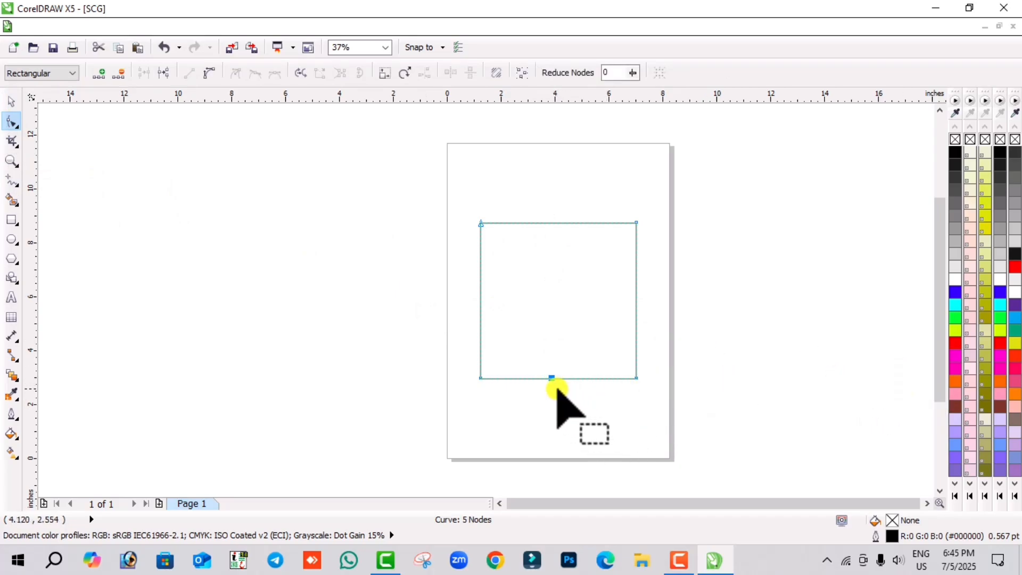
Move the node on the square's bottom edge up into the square to form a V-shaped notch, and deselect the shape.
{"action": "left_click_drag", "start_coordinate": [553, 378], "coordinate": [551, 330]}
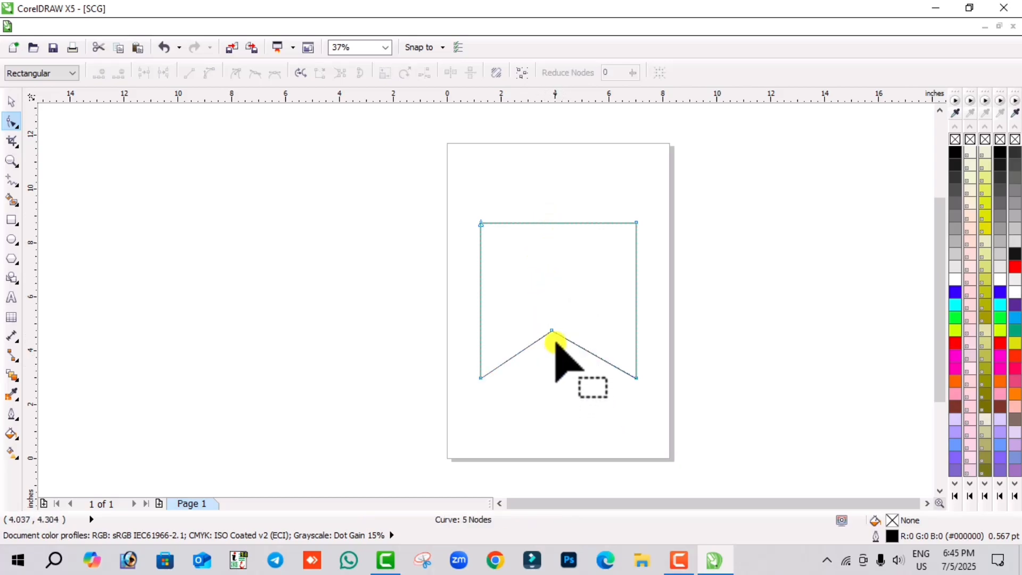
{"action": "left_click", "coordinate": [559, 328]}
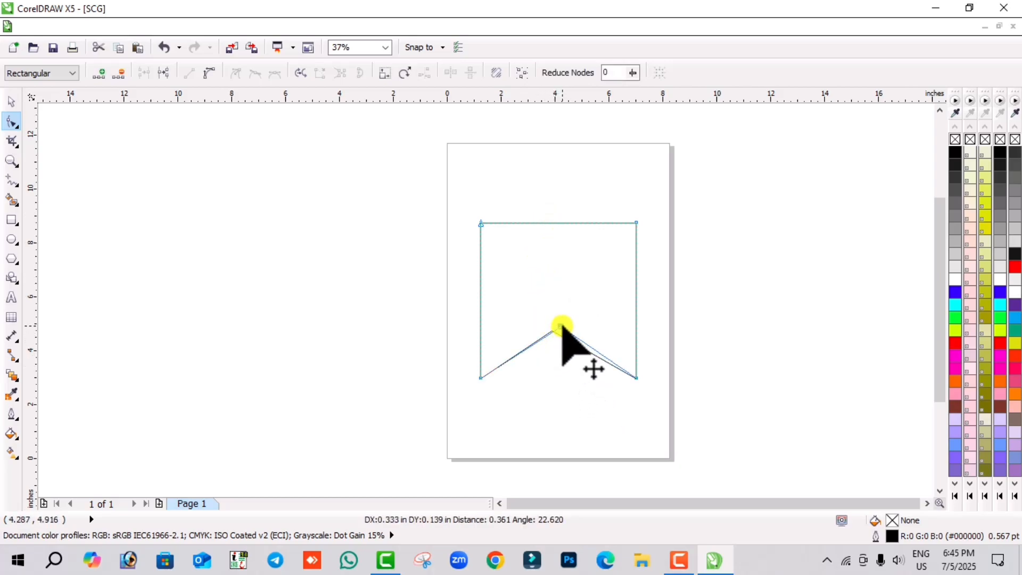
{"action": "left_click", "coordinate": [11, 101]}
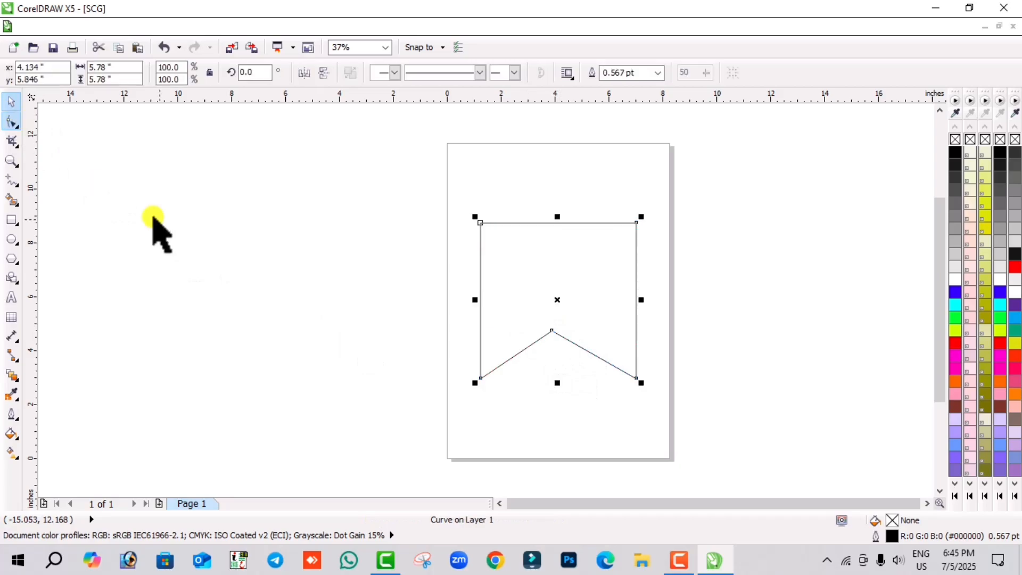
{"action": "left_click", "coordinate": [154, 223]}
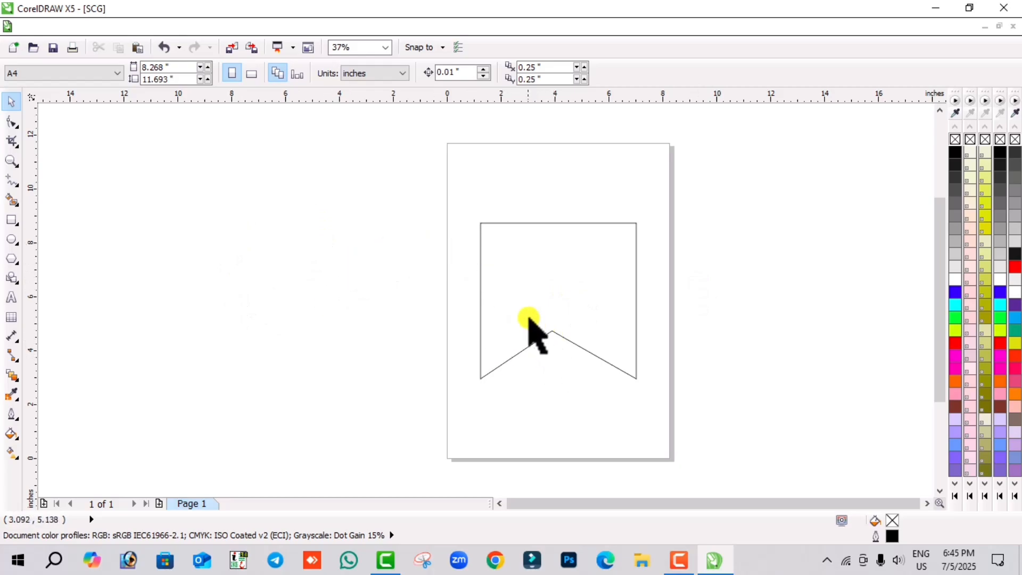
Lower the notch's apex node toward the bottom edge and center it horizontally with the Shape tool.
{"action": "left_click", "coordinate": [621, 371]}
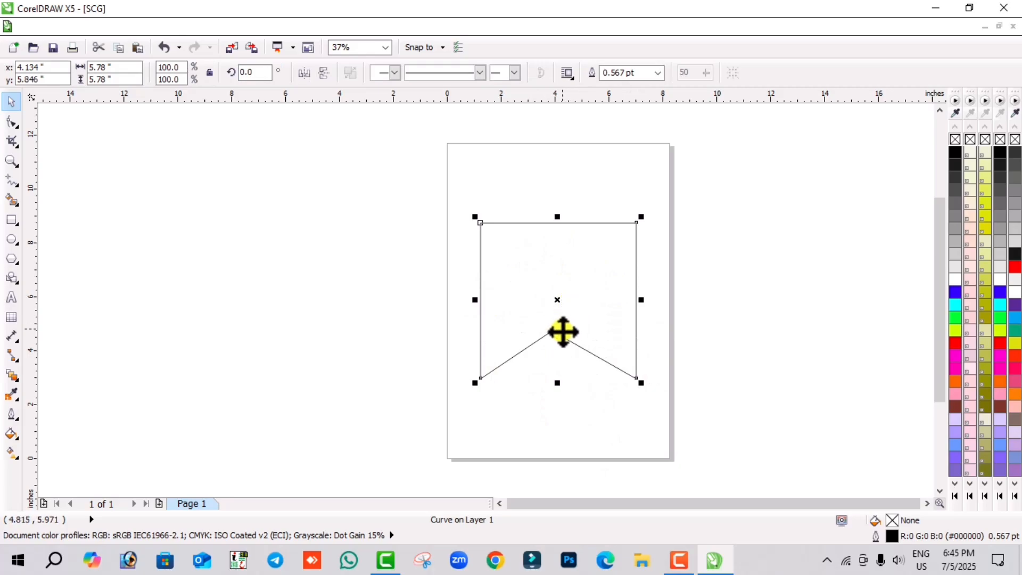
{"action": "left_click", "coordinate": [11, 122]}
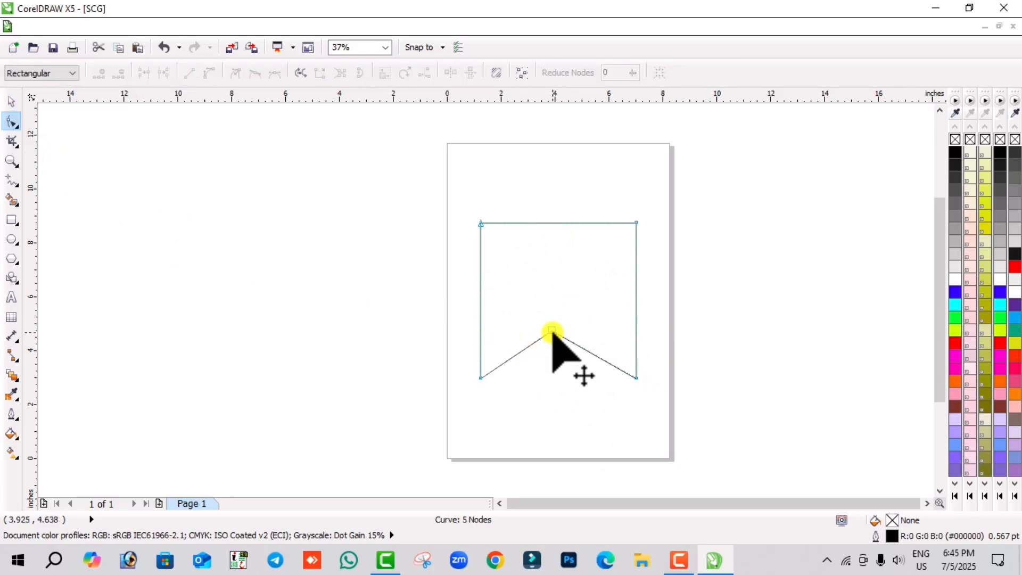
{"action": "left_click_drag", "start_coordinate": [551, 330], "coordinate": [555, 342]}
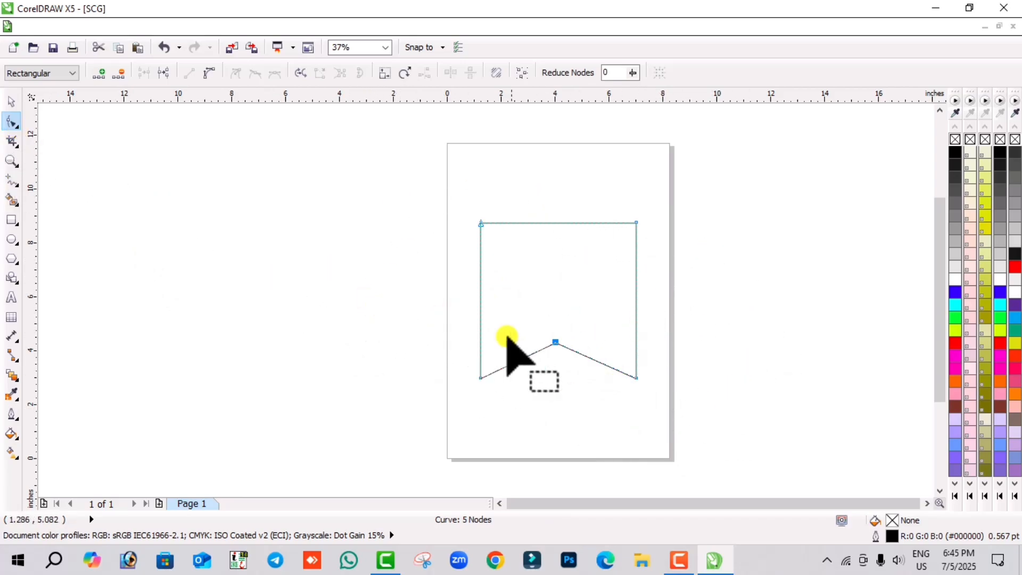
{"action": "left_click_drag", "start_coordinate": [556, 343], "coordinate": [557, 364]}
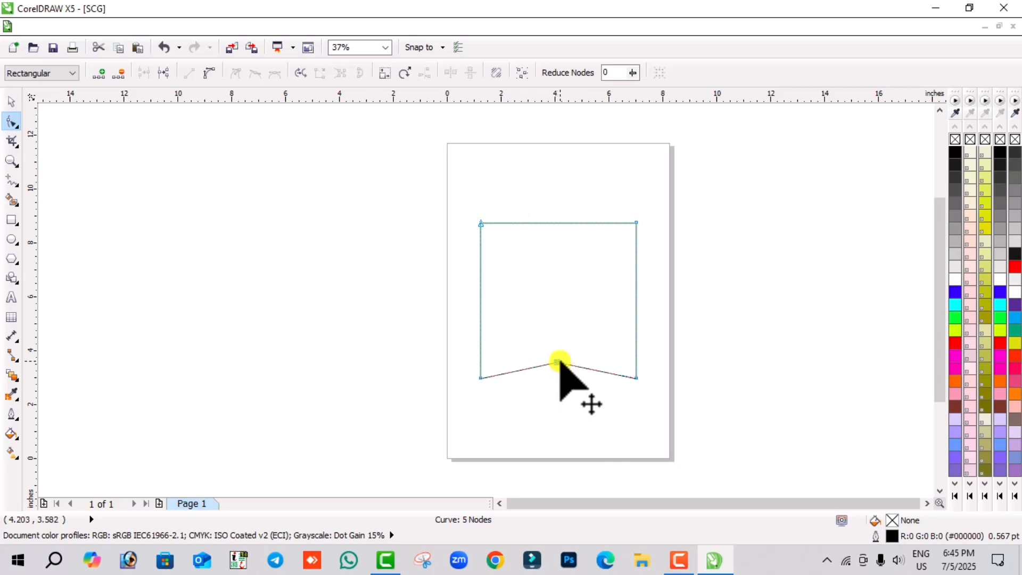
{"action": "left_click", "coordinate": [557, 363]}
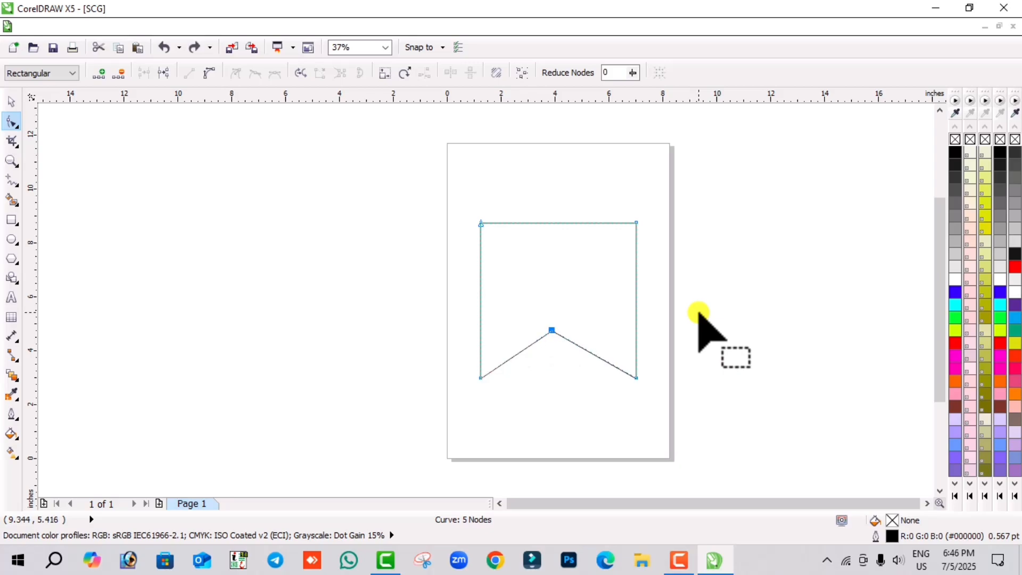
Undo the node moves back to the straight bottom edge and deselect the square.
{"action": "key", "text": "ctrl+z"}
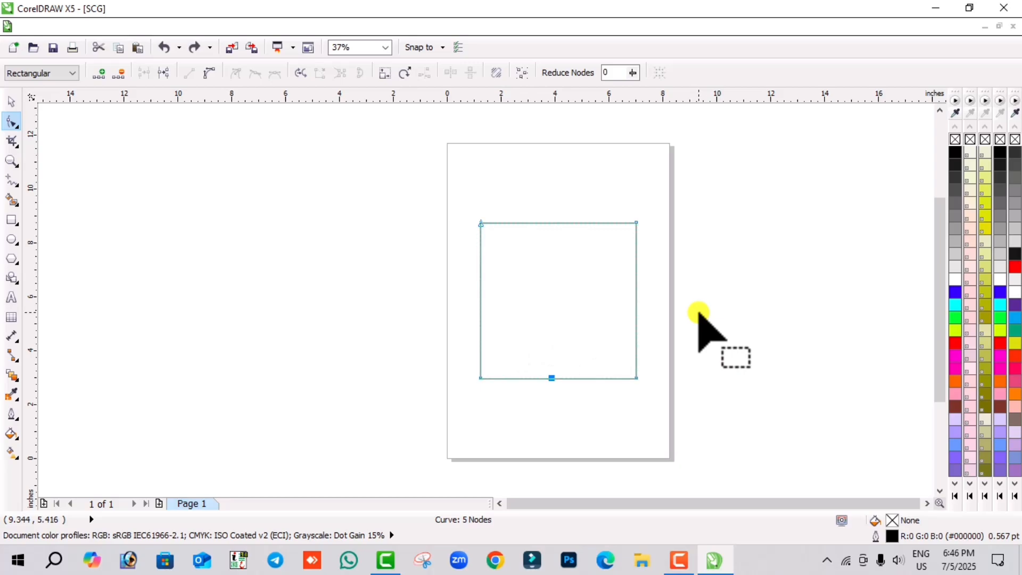
{"action": "left_click", "coordinate": [19, 97]}
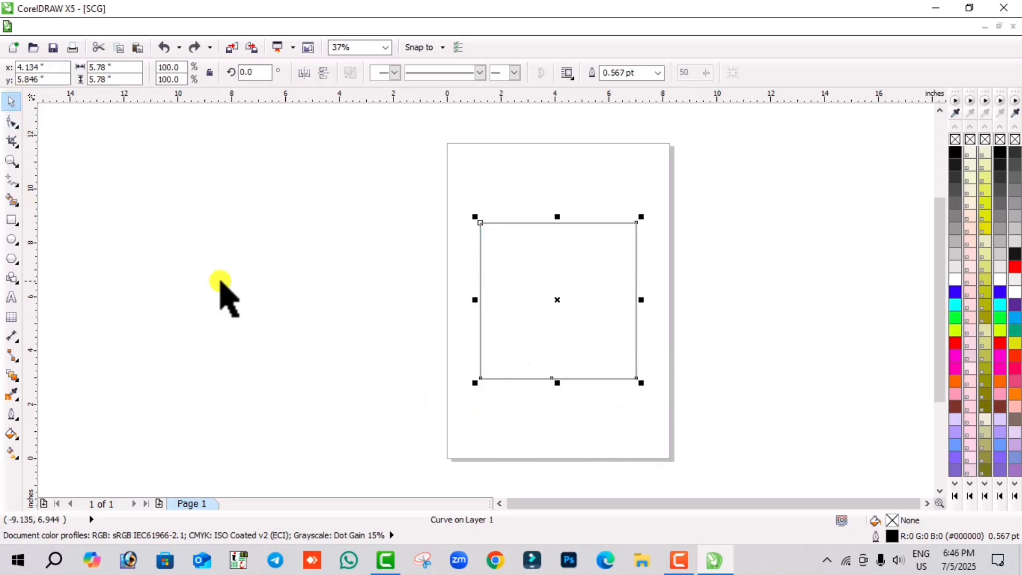
{"action": "left_click", "coordinate": [216, 287]}
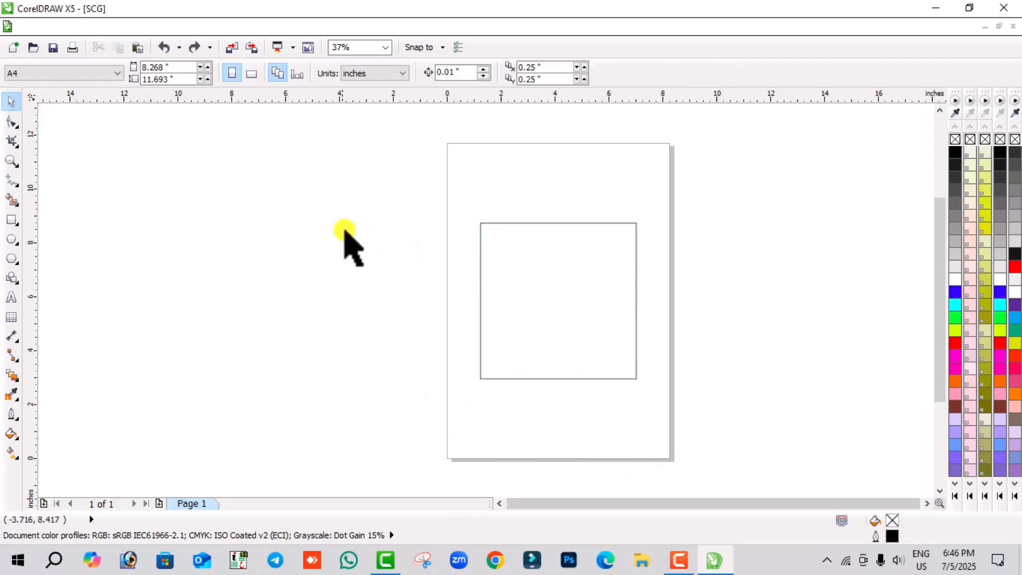
Pull the bottom-edge node up into the square again with the Shape tool and undo the move.
{"action": "left_click", "coordinate": [12, 122]}
{"action": "left_click", "coordinate": [535, 327]}
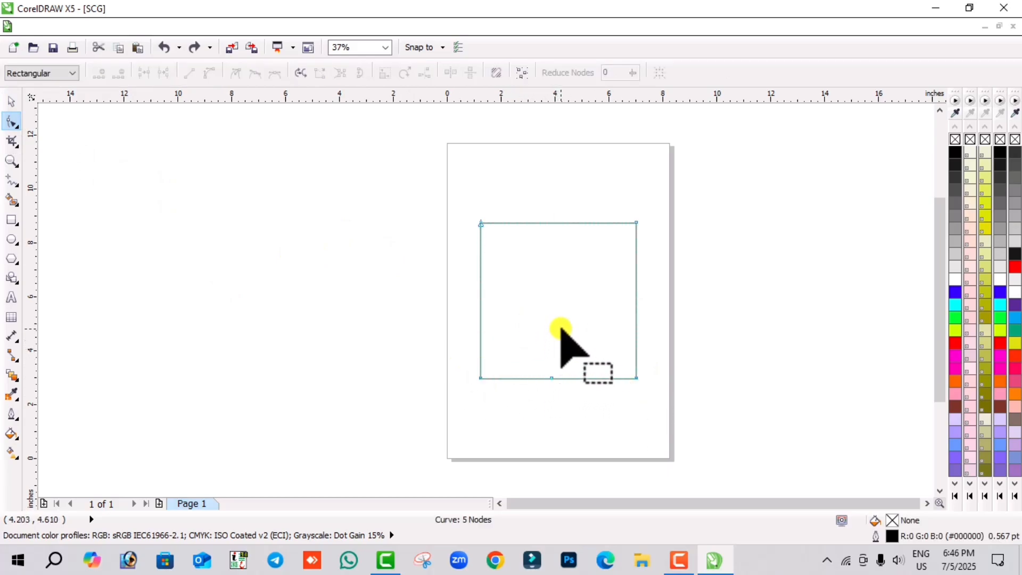
{"action": "left_click_drag", "start_coordinate": [552, 378], "coordinate": [552, 330]}
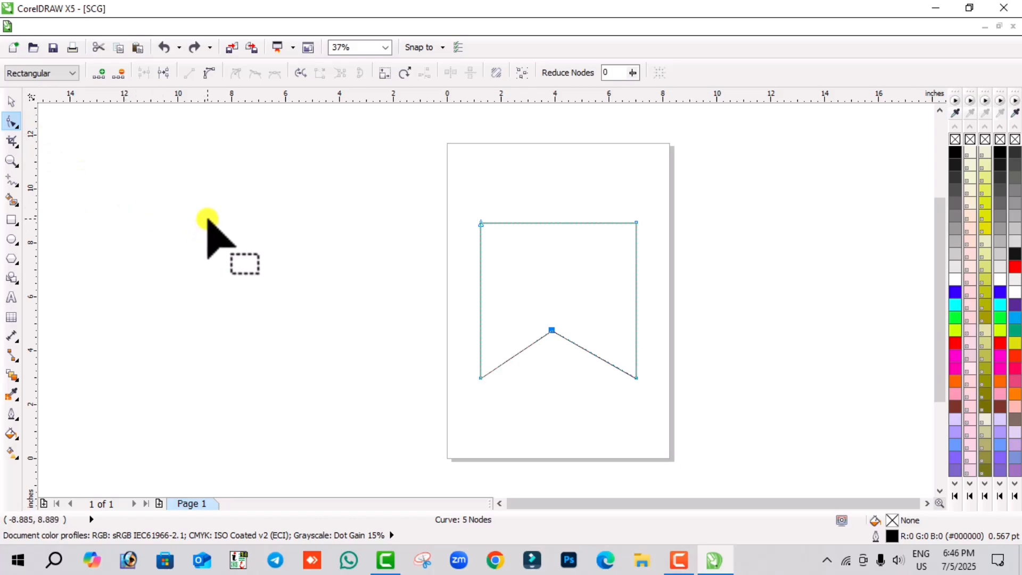
{"action": "key", "text": "ctrl+z"}
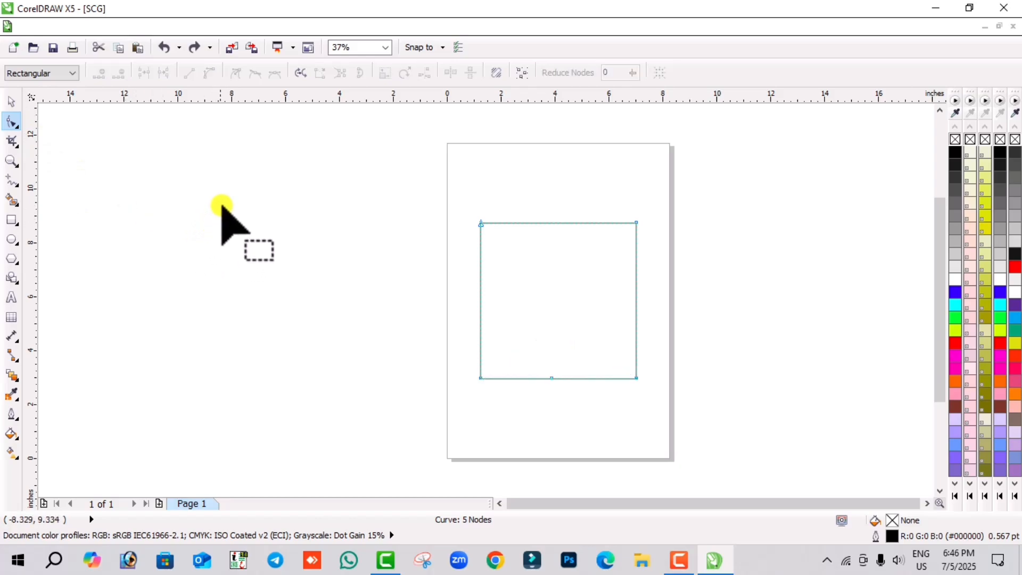
Select the whole square and delete it from the page.
{"action": "left_click", "coordinate": [11, 101]}
{"action": "left_click", "coordinate": [229, 212]}
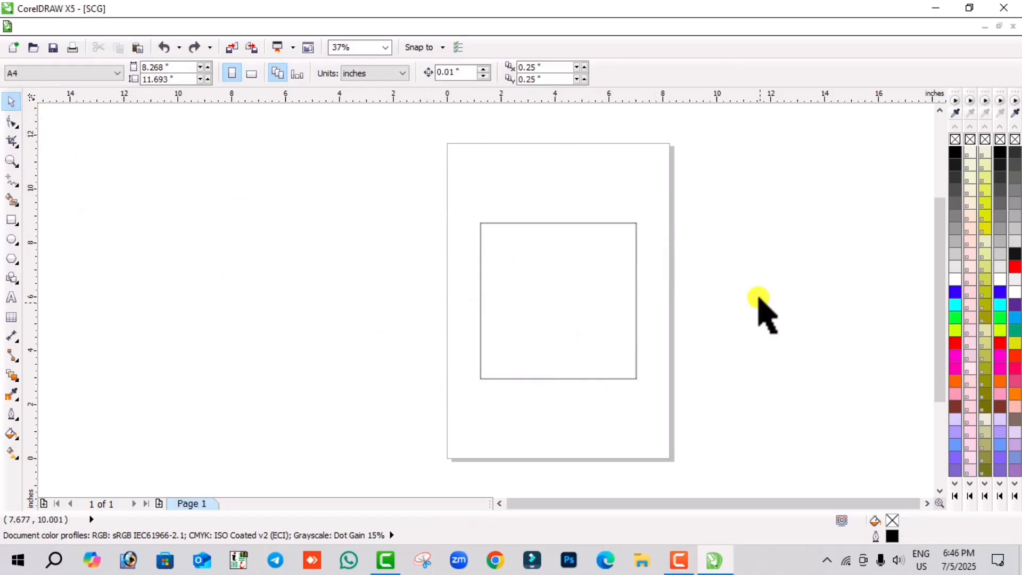
{"action": "left_click", "coordinate": [554, 224]}
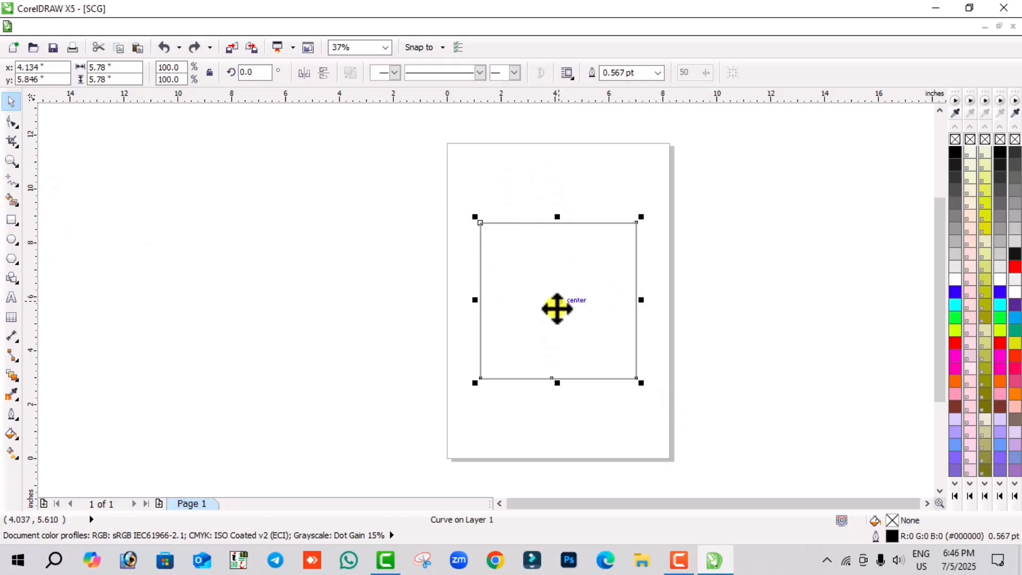
{"action": "key", "text": "Delete"}
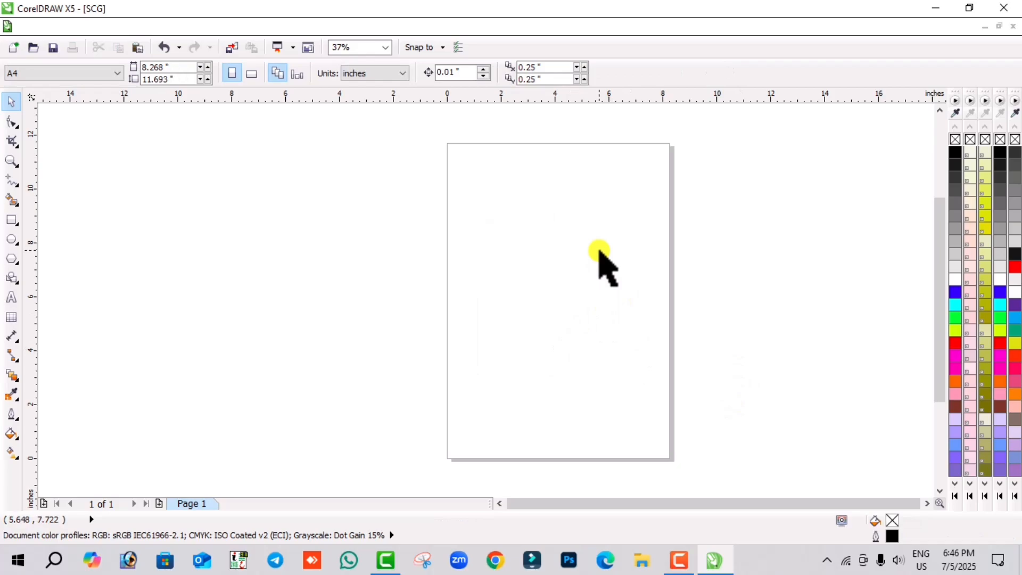
Create a rectangle matching the full A4 page, 8.268 by 11.693 inches, and deselect it.
{"action": "left_click", "coordinate": [12, 220]}
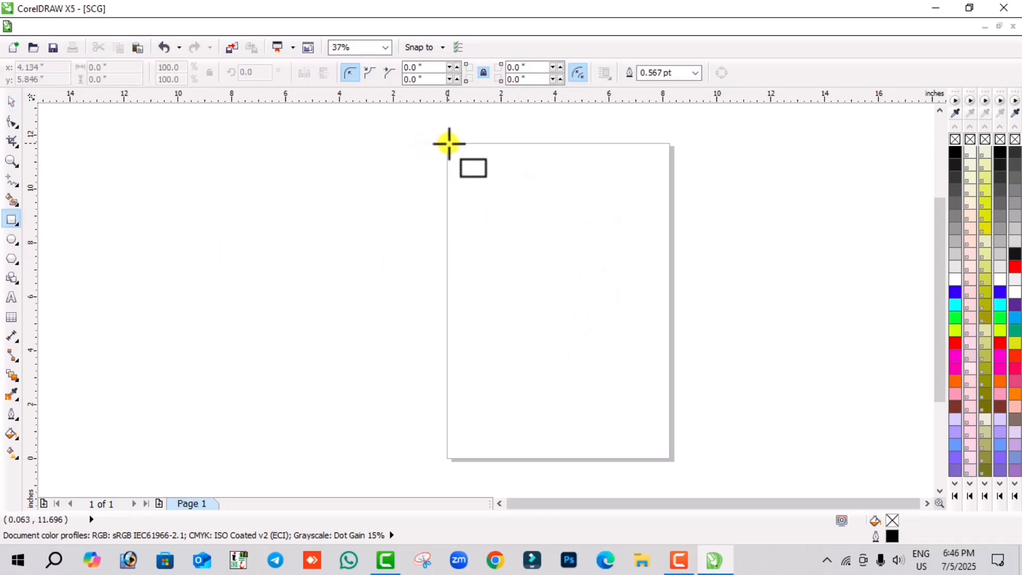
{"action": "double_click", "coordinate": [12, 221]}
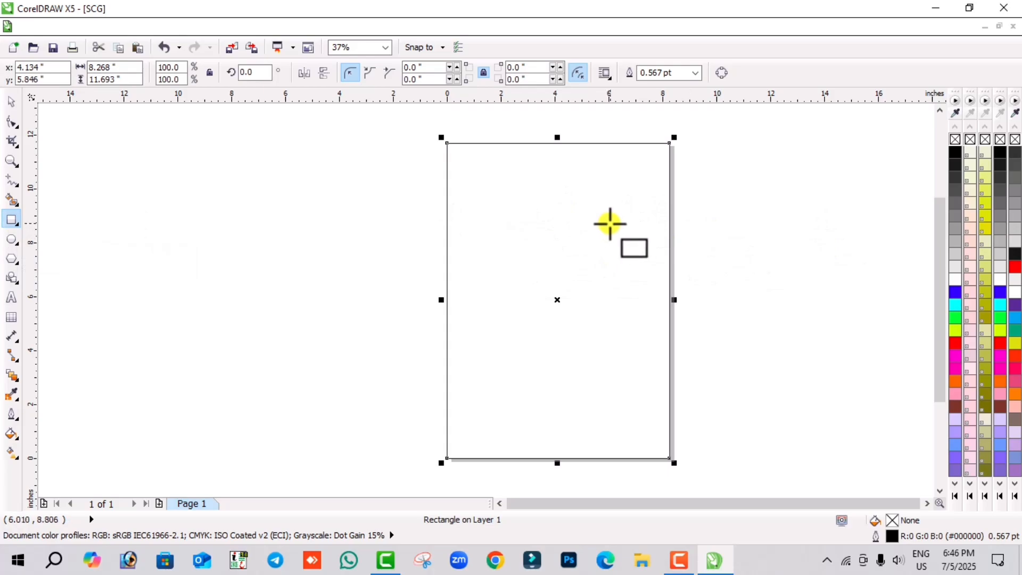
{"action": "scroll", "coordinate": [616, 227], "scroll_direction": "up", "scroll_amount": 1}
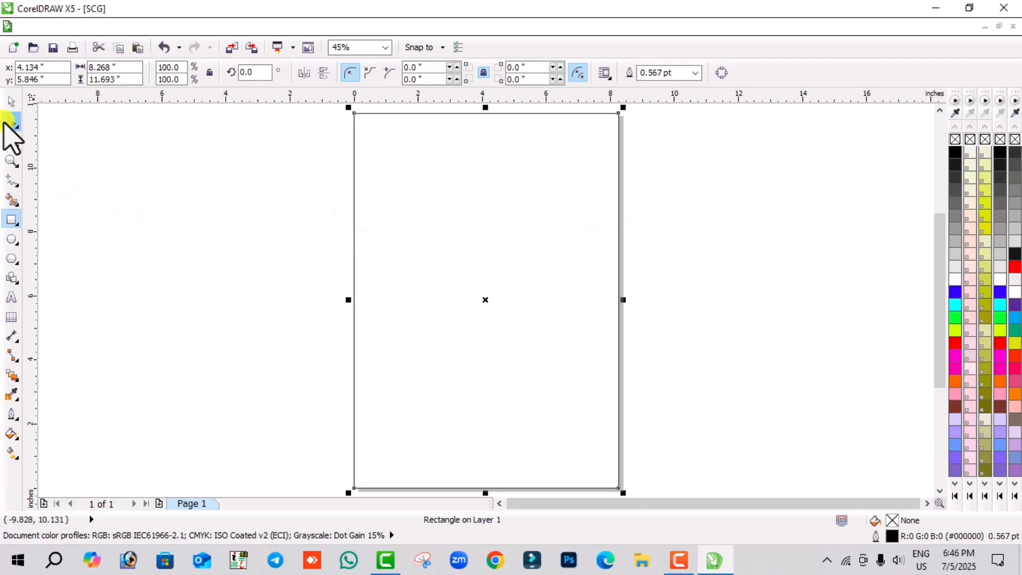
{"action": "left_click", "coordinate": [11, 103]}
{"action": "left_click", "coordinate": [274, 222]}
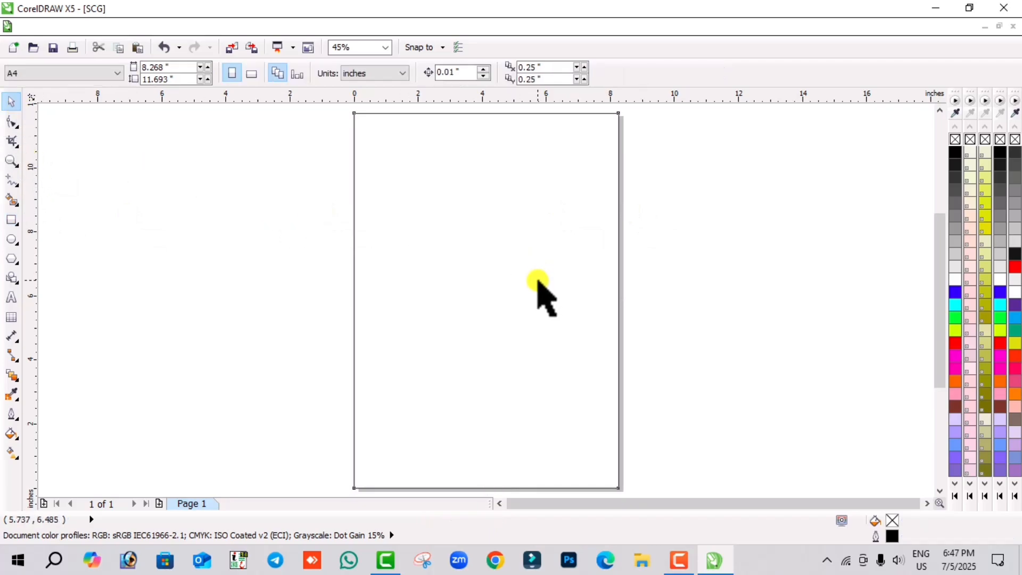
Scale a copy of the page-sized rectangle into a full-height strip about 1.227 inches wide along the page's left edge, keeping the original.
{"action": "left_click", "coordinate": [622, 302]}
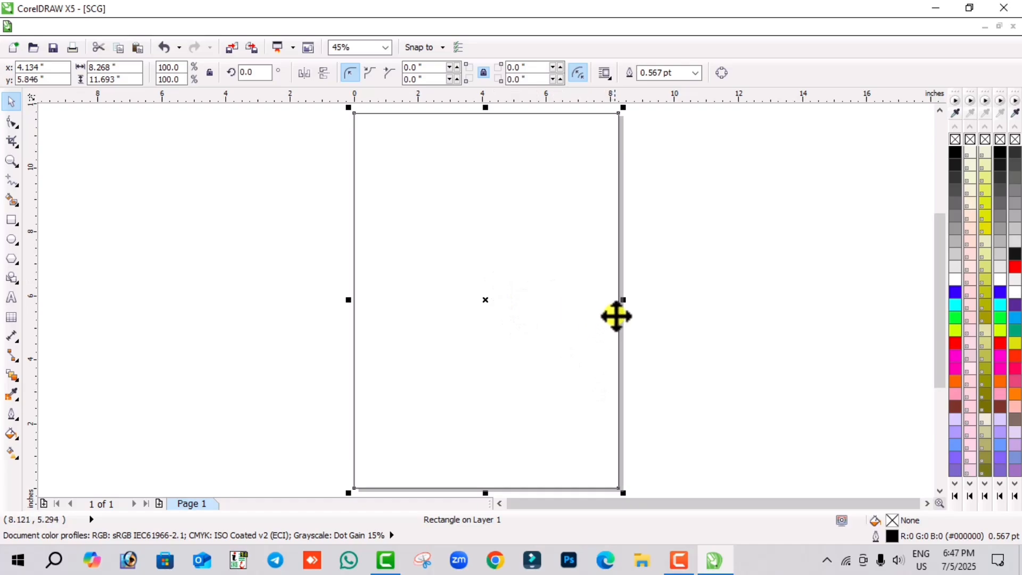
{"action": "scroll", "coordinate": [598, 298], "scroll_direction": "down", "scroll_amount": 1}
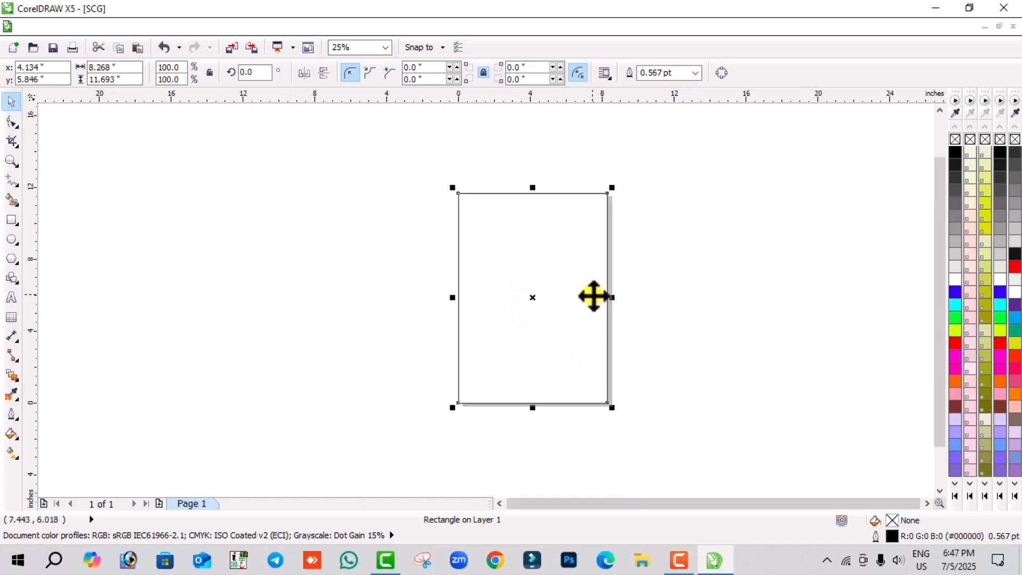
{"action": "scroll", "coordinate": [593, 296], "scroll_direction": "up", "scroll_amount": 1}
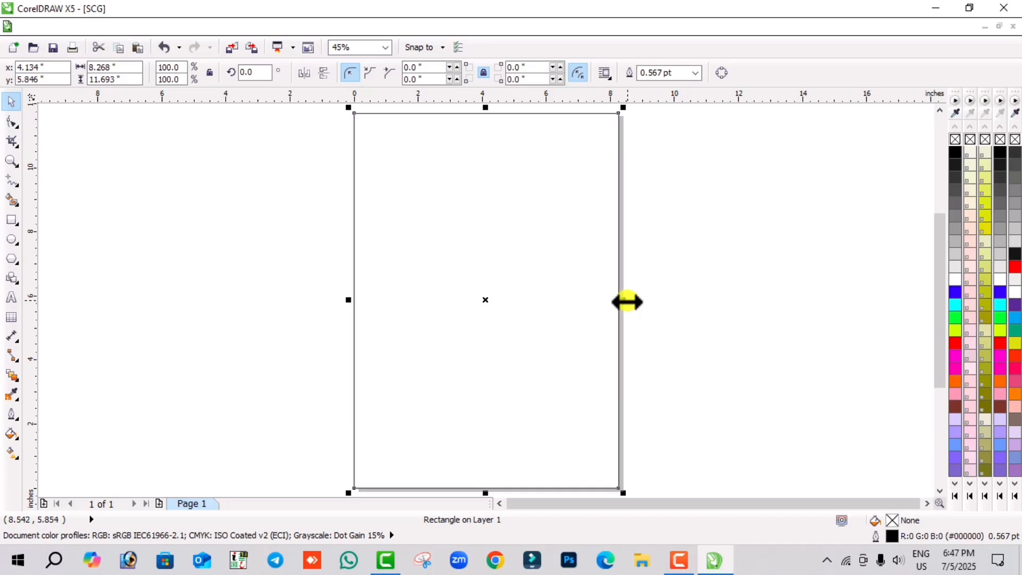
{"action": "left_click_drag", "start_coordinate": [627, 302], "coordinate": [402, 319]}
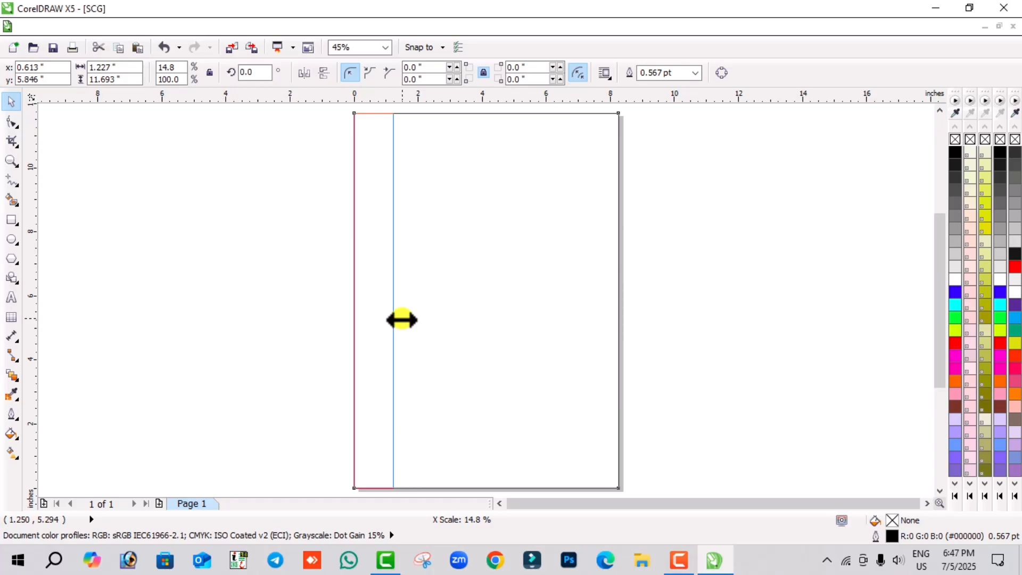
{"action": "left_click_drag", "start_coordinate": [402, 319], "coordinate": [402, 320]}
{"action": "right_click", "coordinate": [402, 319]}
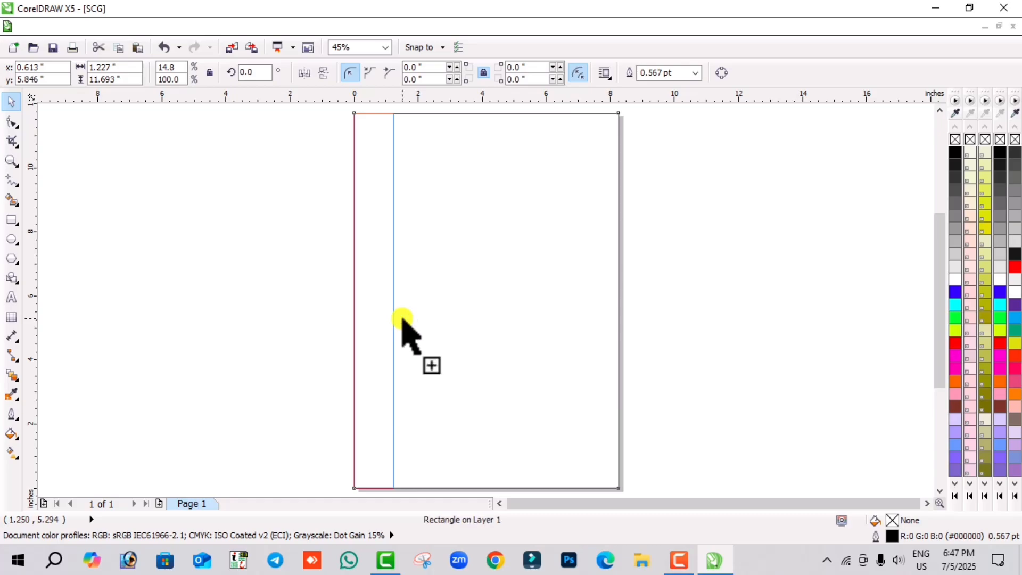
{"action": "left_click", "coordinate": [527, 311]}
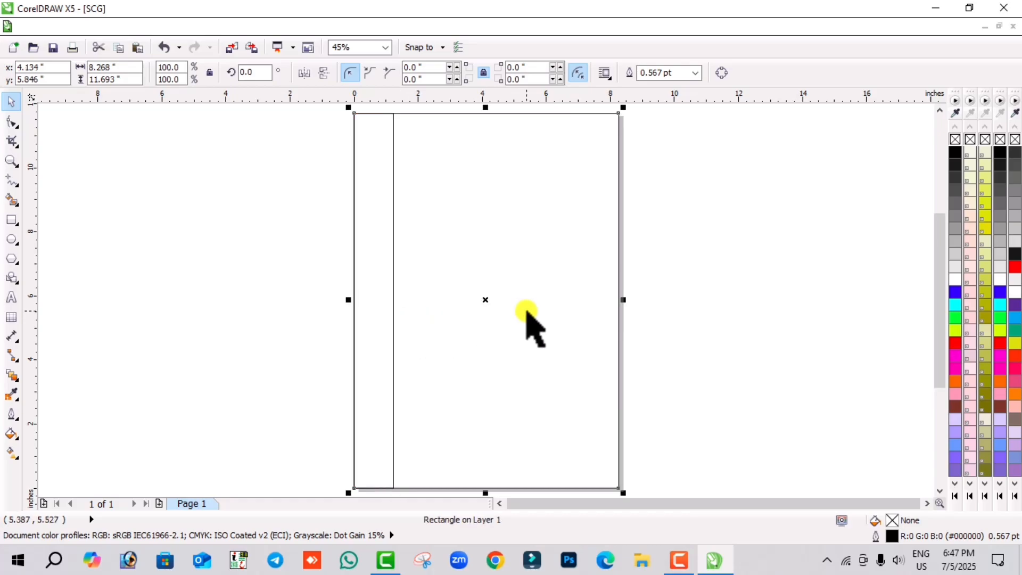
{"action": "left_click", "coordinate": [269, 317]}
Fill the narrow strip with magenta, remove the fill and deselect the strip.
{"action": "left_click", "coordinate": [611, 332]}
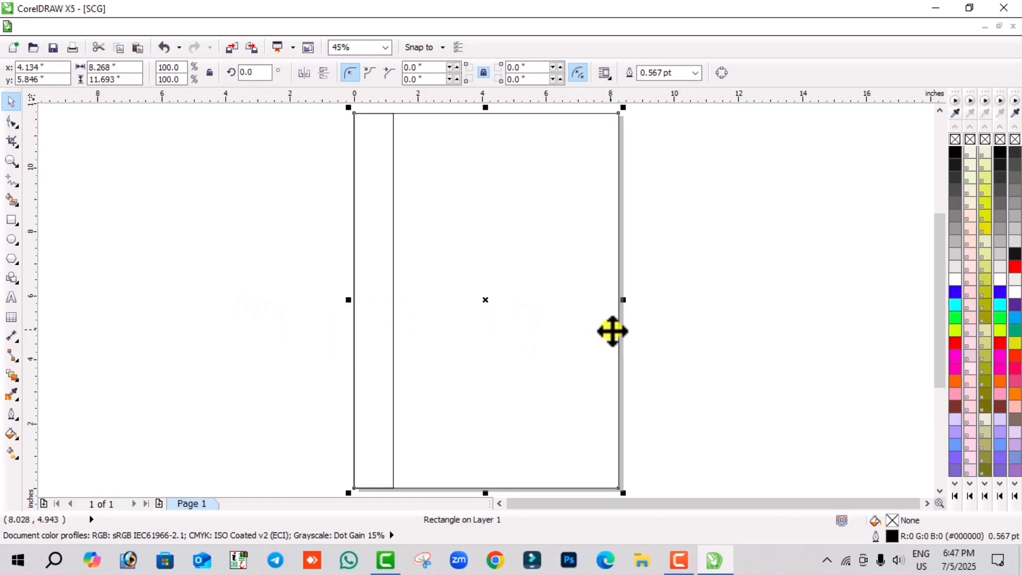
{"action": "left_click", "coordinate": [661, 354]}
{"action": "left_click", "coordinate": [384, 350]}
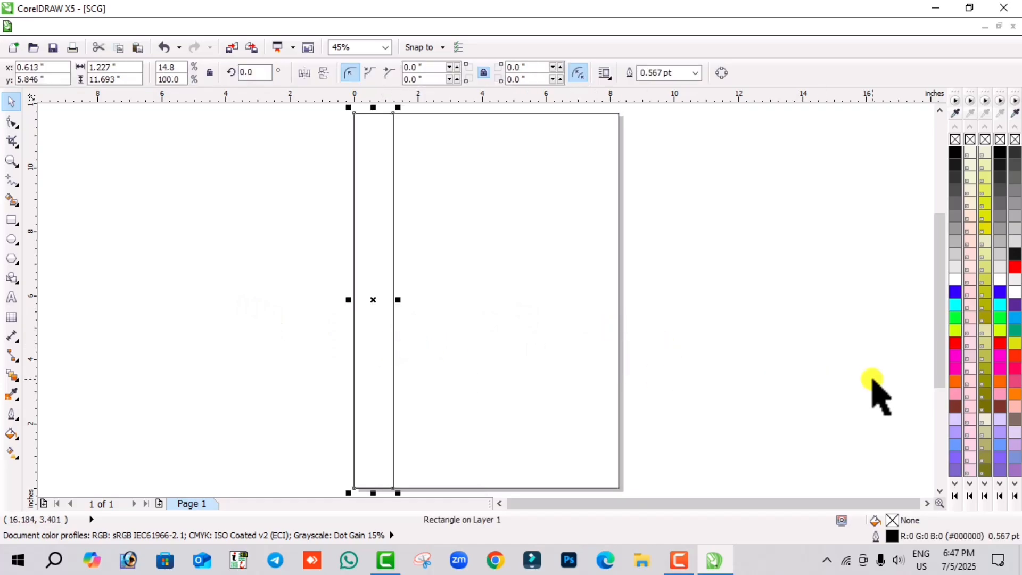
{"action": "left_click", "coordinate": [955, 355]}
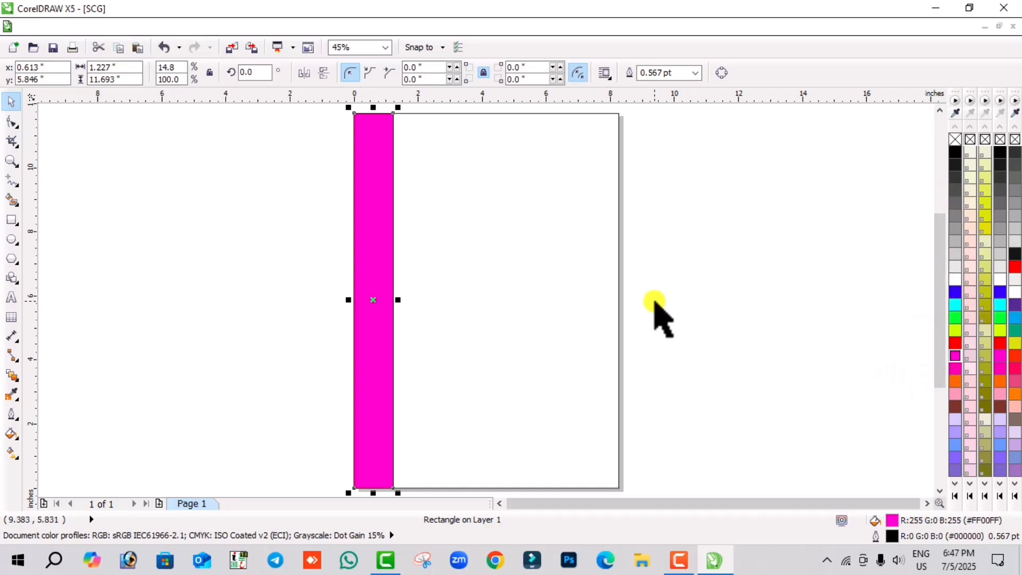
{"action": "left_click", "coordinate": [954, 139]}
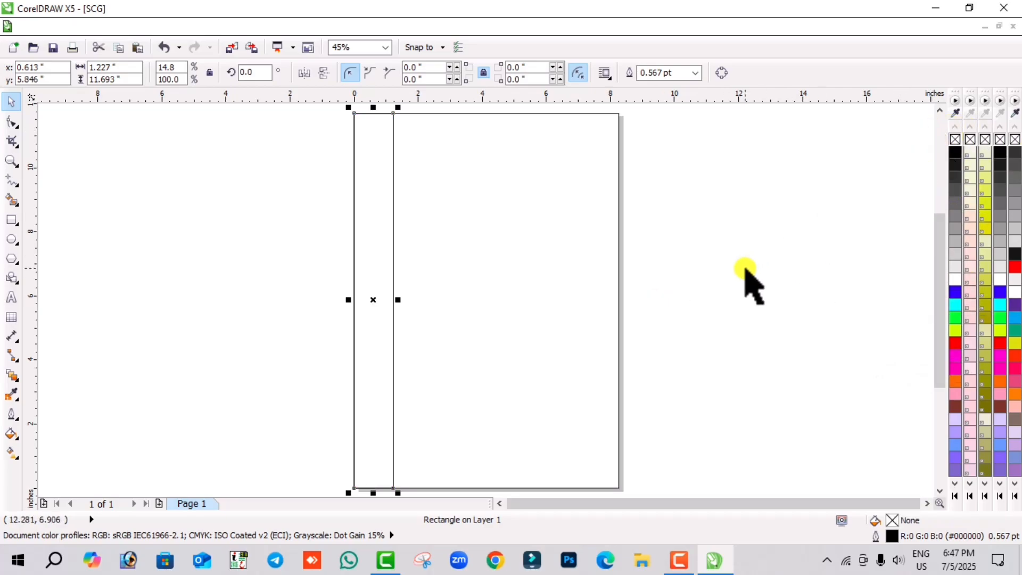
{"action": "left_click", "coordinate": [655, 314]}
Convert the narrow strip to curves, add a node midway on its right edge and pull it outward into a point, about 1.858 inches wide overall.
{"action": "left_click", "coordinate": [393, 346]}
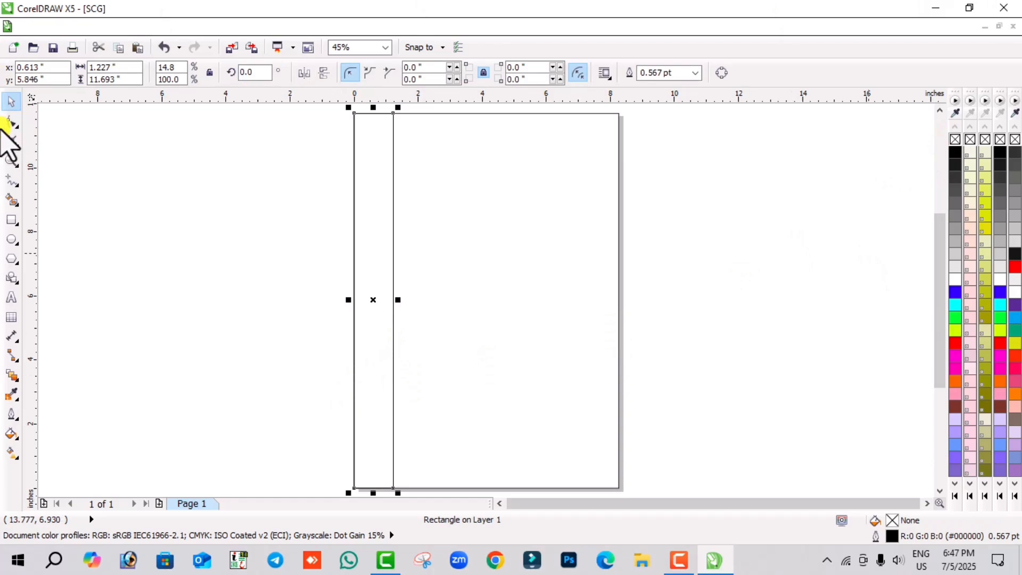
{"action": "left_click", "coordinate": [12, 122]}
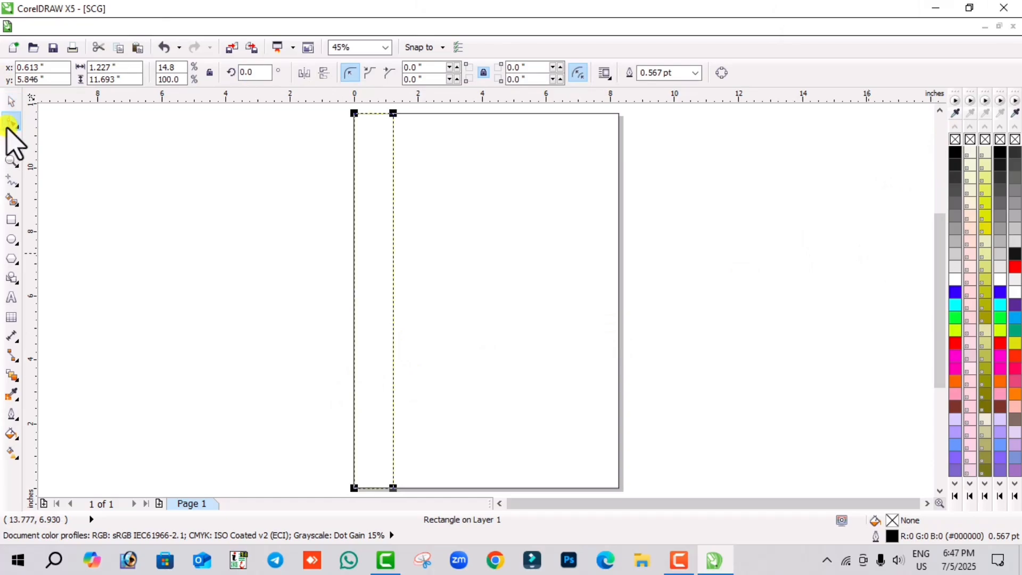
{"action": "left_click", "coordinate": [394, 296]}
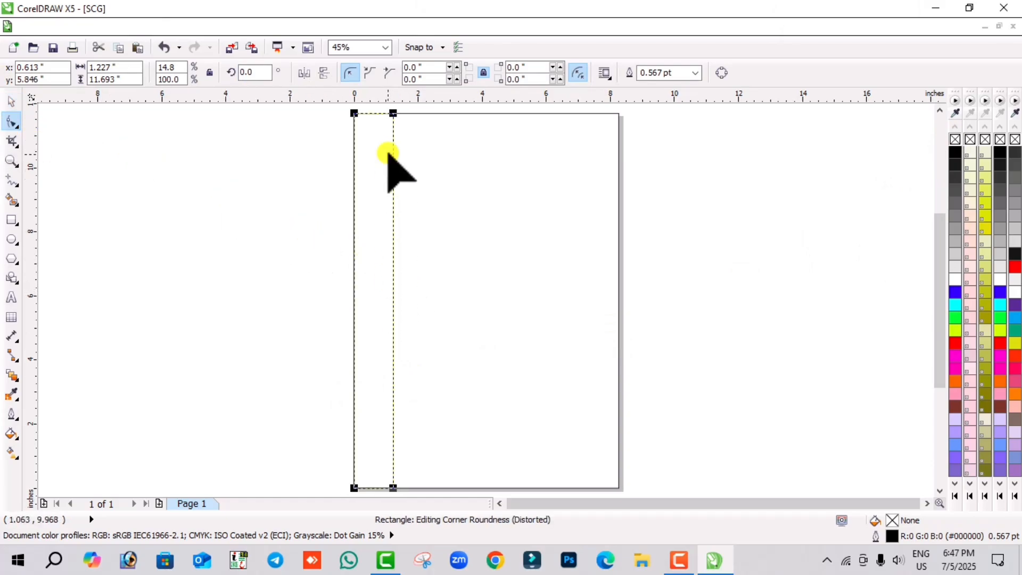
{"action": "left_click", "coordinate": [722, 73]}
{"action": "left_click", "coordinate": [393, 304]}
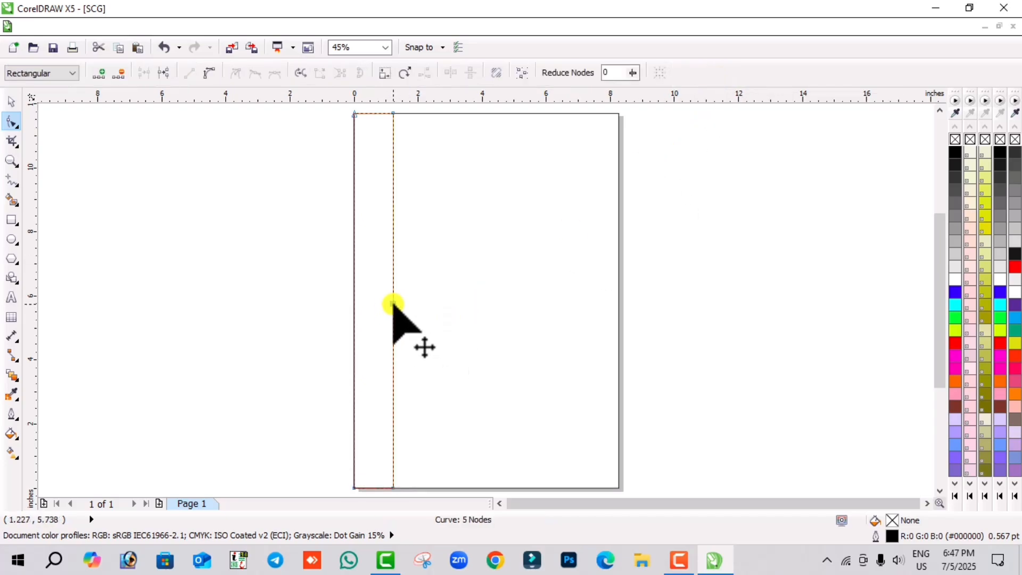
{"action": "left_click_drag", "start_coordinate": [393, 304], "coordinate": [413, 302]}
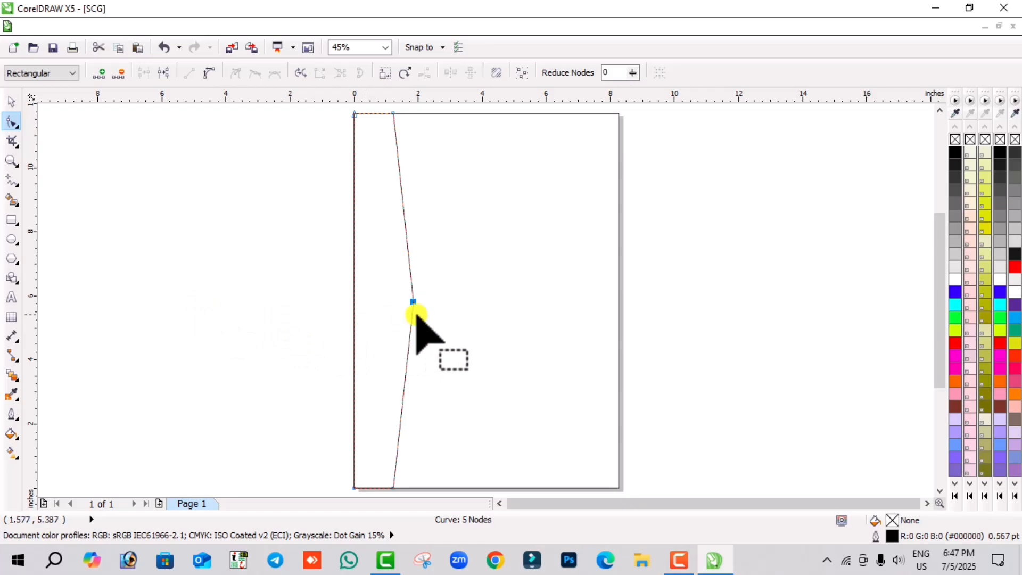
Fill the pointed strip with cyan and deselect it.
{"action": "left_click", "coordinate": [11, 102]}
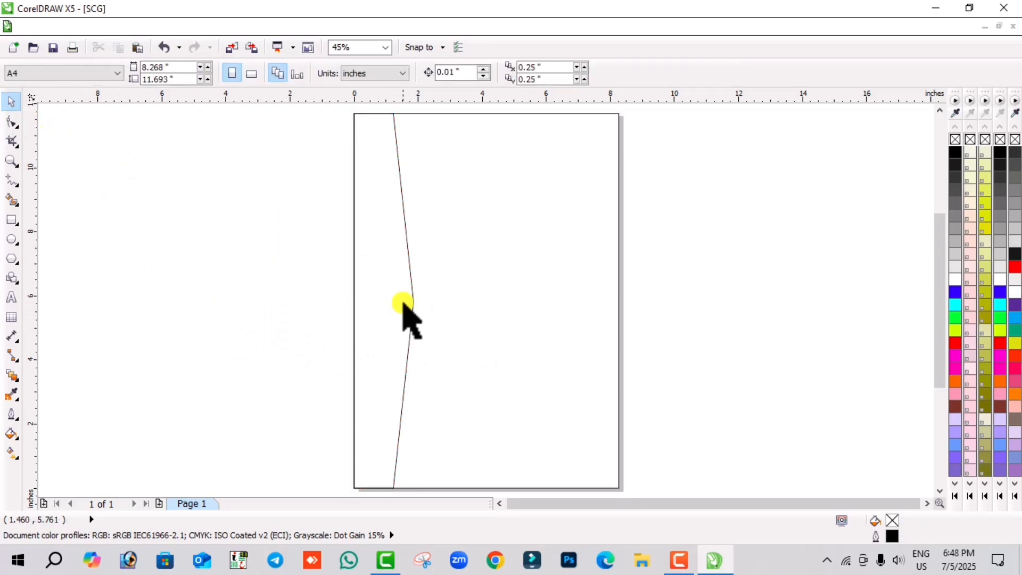
{"action": "left_click", "coordinate": [955, 305]}
{"action": "left_click", "coordinate": [585, 269]}
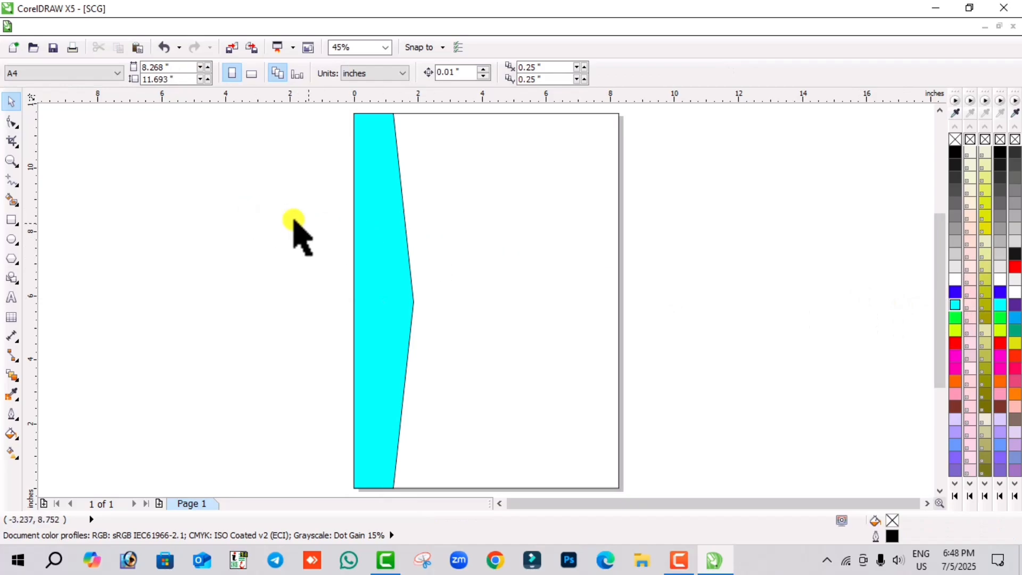
Place a copy of the cyan strip about 0.27 inches to the right and send it one level behind the original.
{"action": "left_click", "coordinate": [405, 241]}
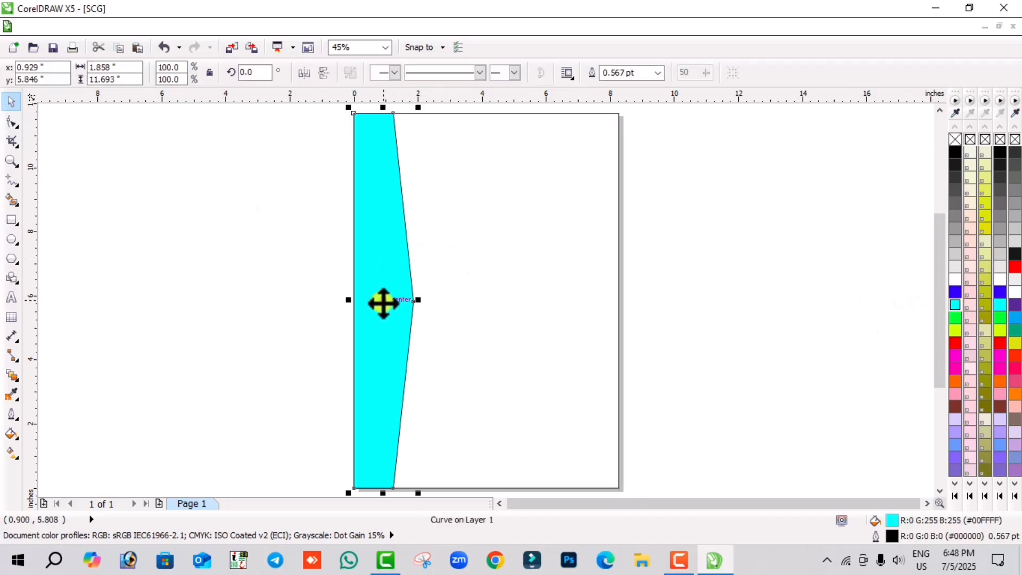
{"action": "mouse_move", "coordinate": [383, 303]}
{"action": "left_mouse_down"}
{"action": "mouse_move", "coordinate": [401, 313]}
{"action": "mouse_move", "coordinate": [393, 303]}
{"action": "left_mouse_up"}
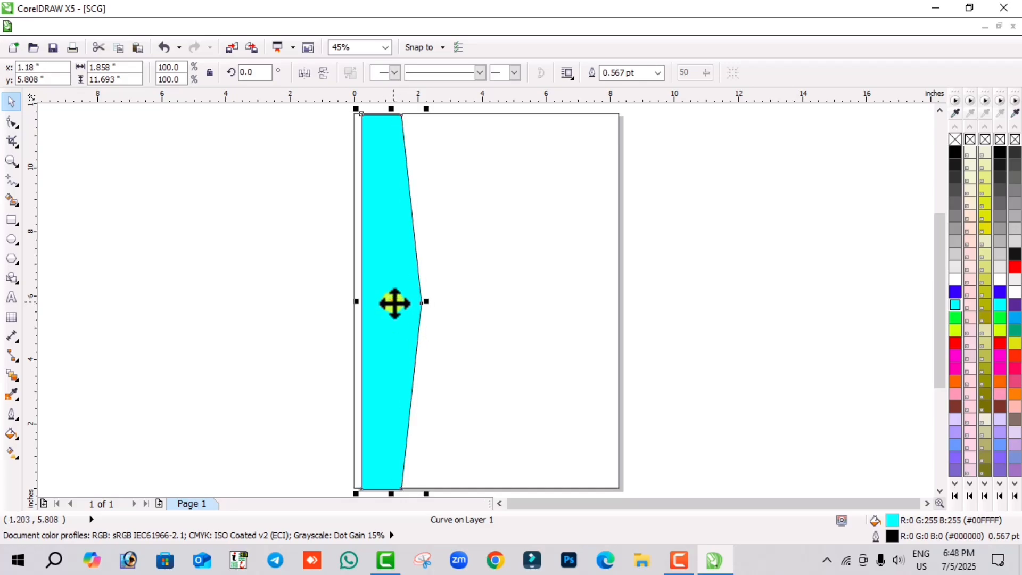
{"action": "key", "text": "ctrl+z"}
{"action": "left_click_drag", "start_coordinate": [385, 302], "coordinate": [392, 301]}
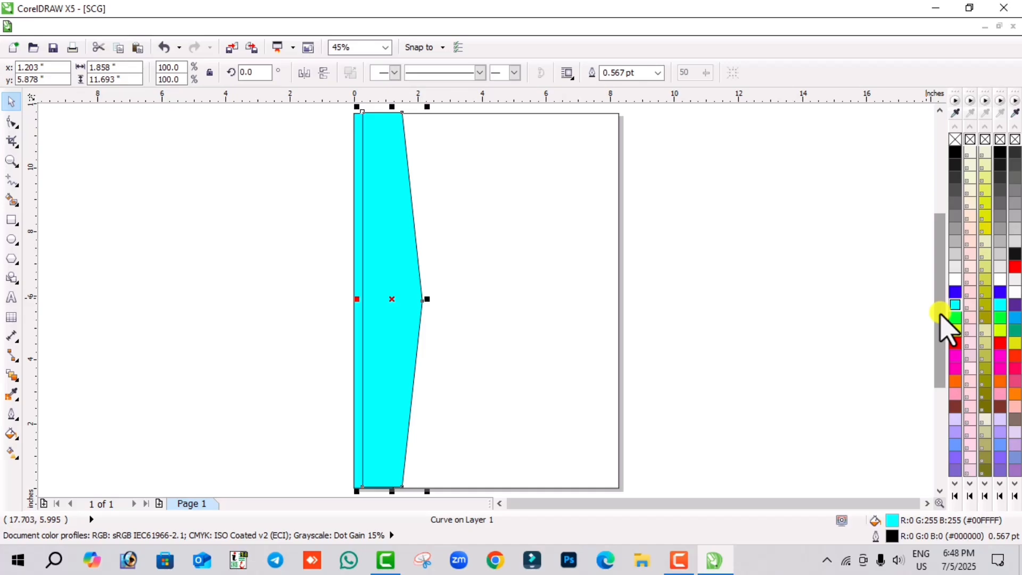
{"action": "key", "text": "ctrl+Page_Down"}
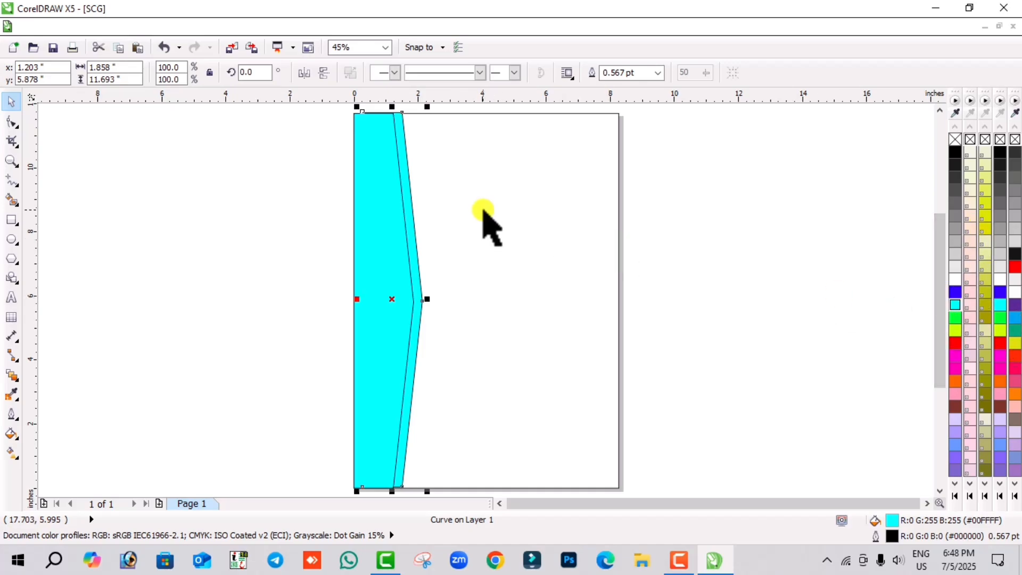
Try green, red and pink fills on the rear copy, and undo the fills and the stacking change.
{"action": "left_click", "coordinate": [957, 319]}
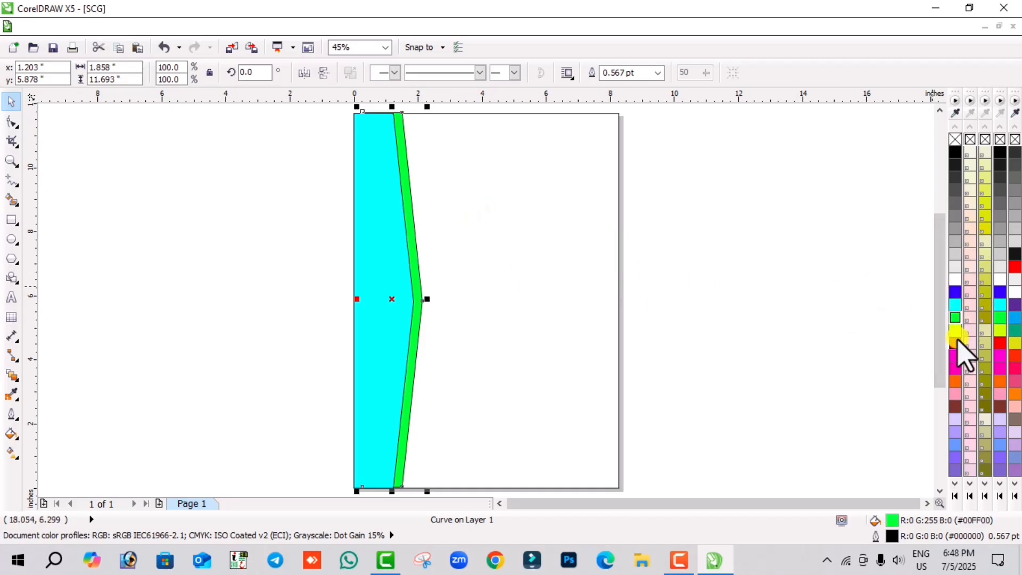
{"action": "left_click", "coordinate": [956, 344]}
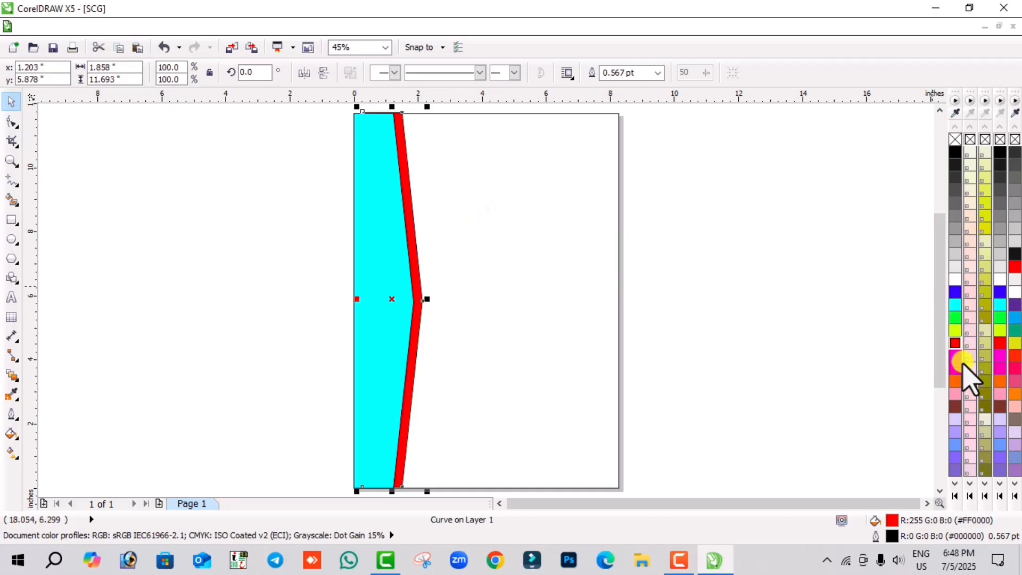
{"action": "left_click", "coordinate": [956, 395]}
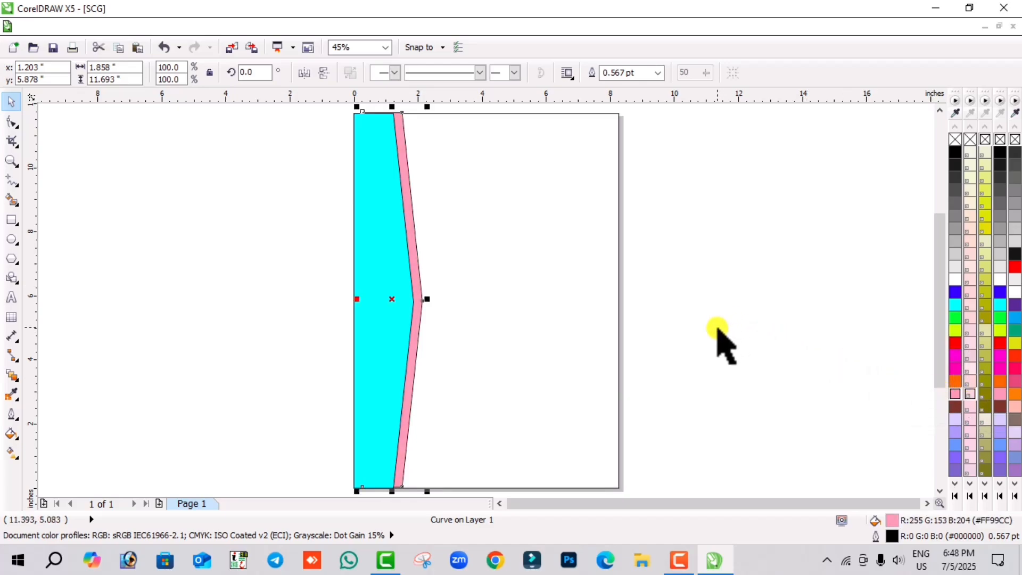
{"action": "key", "text": "ctrl+z"}
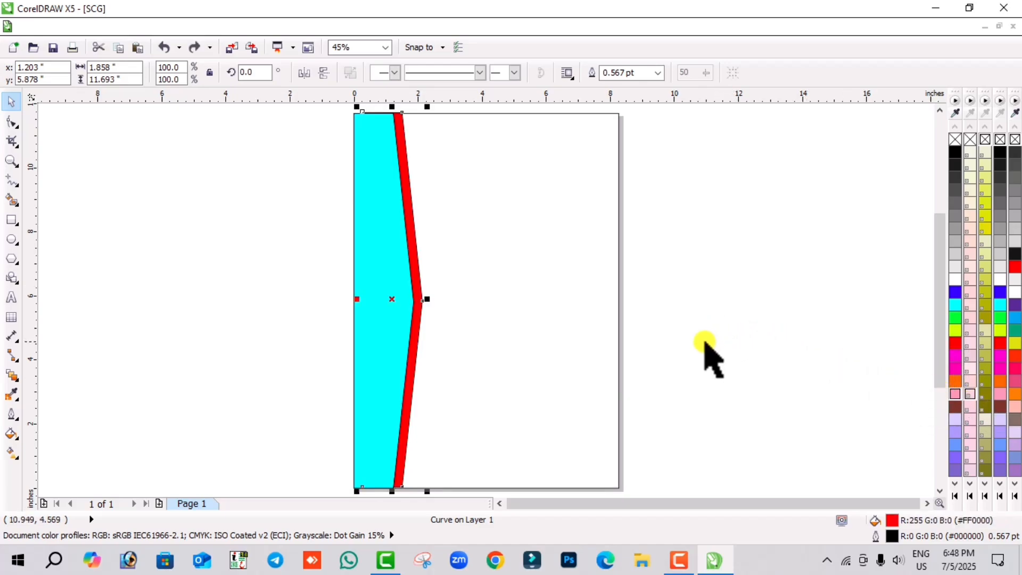
{"action": "key", "text": "ctrl+z"}
{"action": "key", "text": "ctrl+z"}
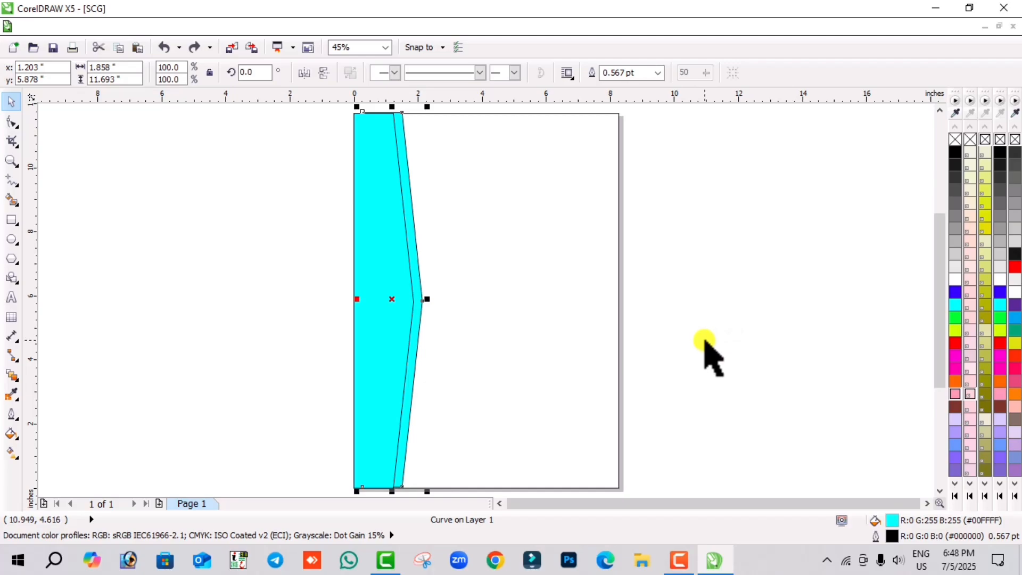
{"action": "key", "text": "ctrl+z"}
Put a copy of the cyan strip exactly over the original, test it with a trial move and undo that move.
{"action": "left_click", "coordinate": [470, 299]}
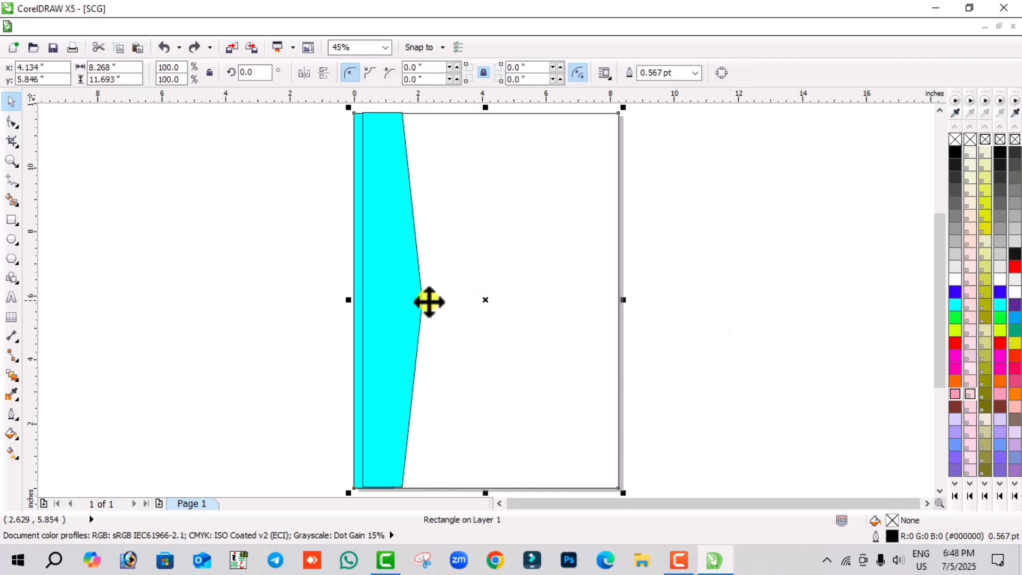
{"action": "left_click", "coordinate": [426, 301]}
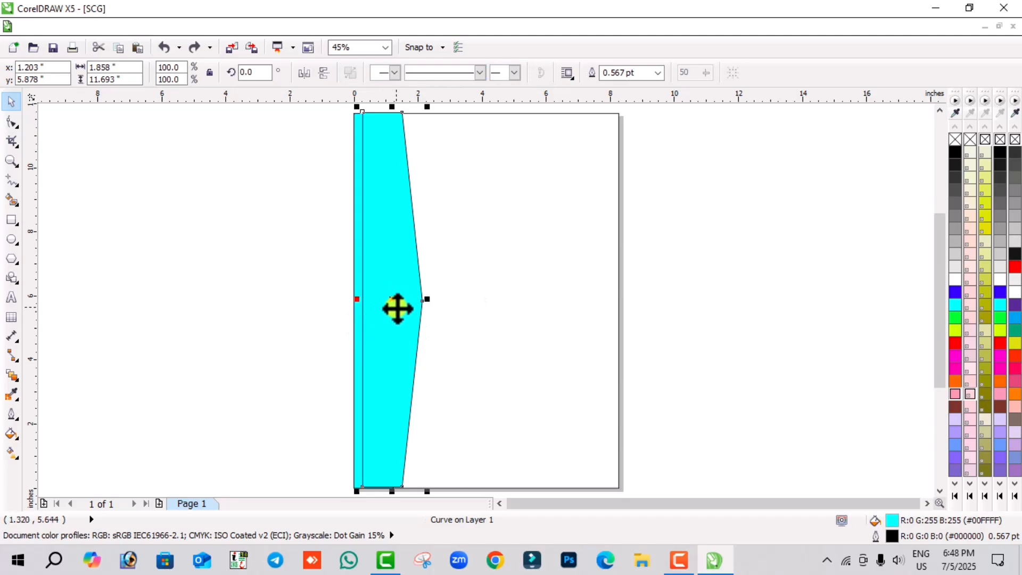
{"action": "left_click_drag", "start_coordinate": [395, 305], "coordinate": [399, 310]}
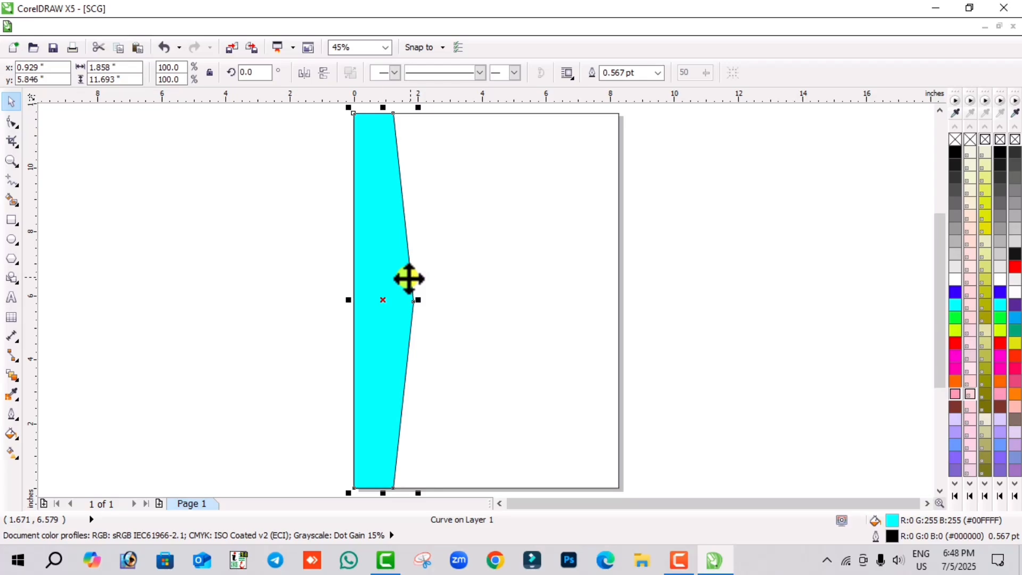
{"action": "left_click_drag", "start_coordinate": [376, 308], "coordinate": [420, 311]}
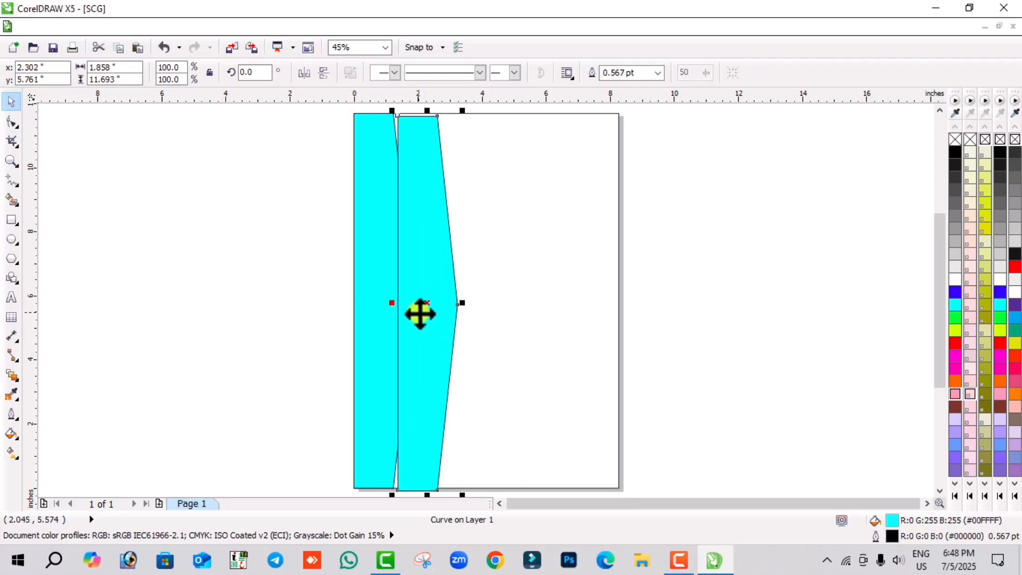
{"action": "key", "text": "ctrl+z"}
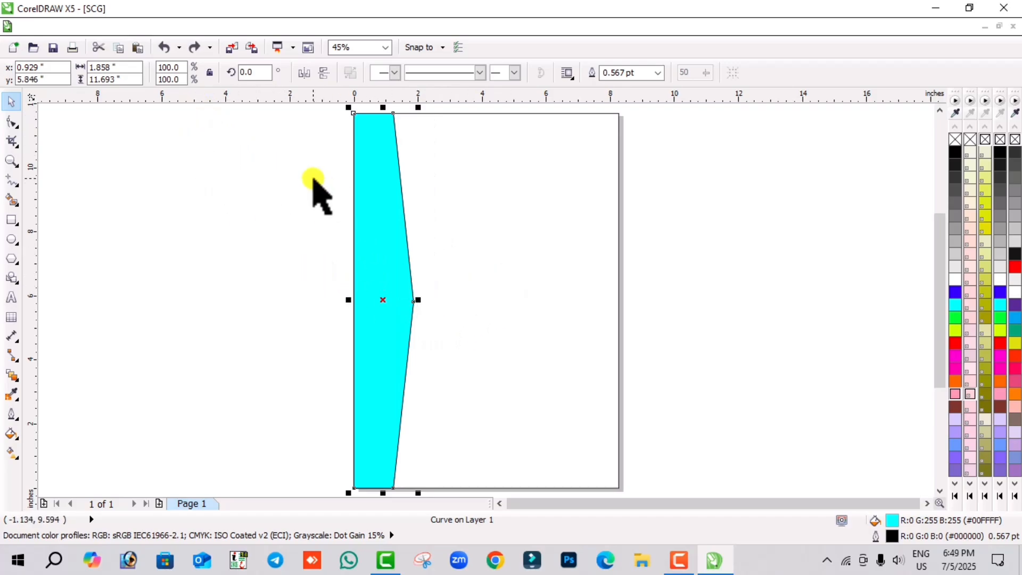
Select the three nodes on the top strip's right side and shift them outward, widening the strip to about 1.948 inches.
{"action": "left_click", "coordinate": [11, 124]}
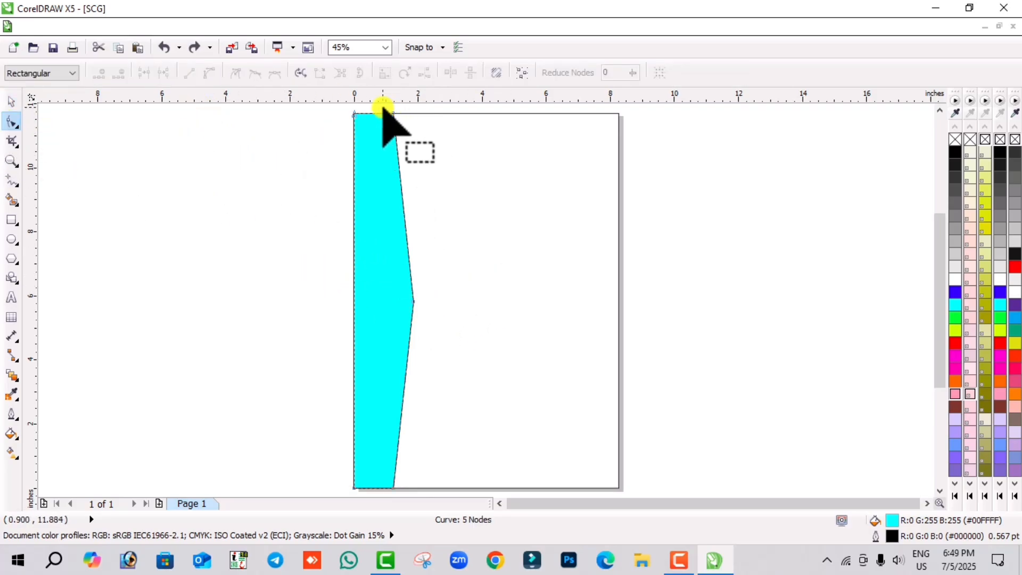
{"action": "left_click_drag", "start_coordinate": [383, 104], "coordinate": [445, 448]}
{"action": "scroll", "coordinate": [441, 365], "scroll_direction": "up", "scroll_amount": 1}
{"action": "scroll", "coordinate": [441, 365], "scroll_direction": "down", "scroll_amount": 2}
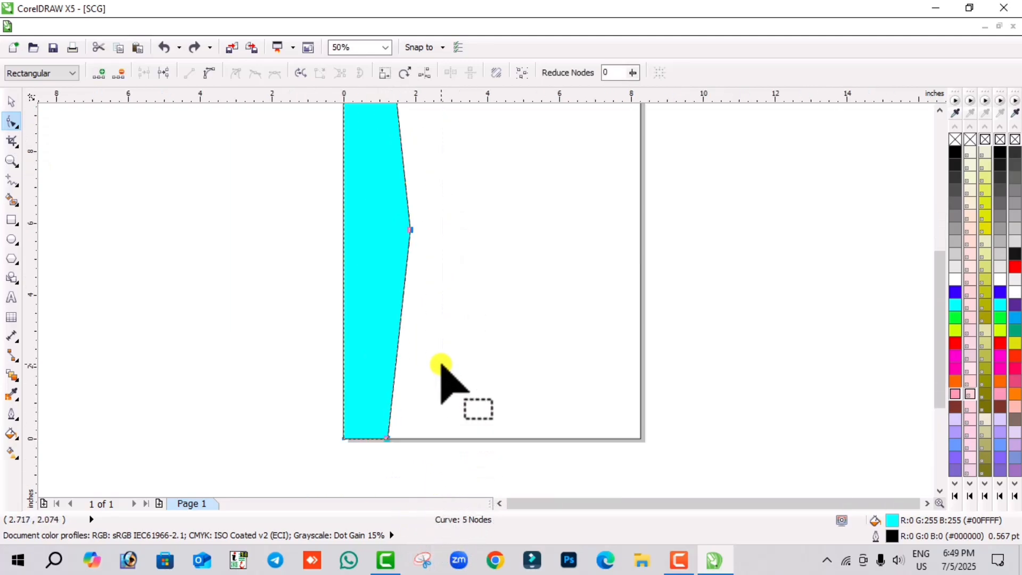
{"action": "left_click_drag", "start_coordinate": [404, 173], "coordinate": [466, 427]}
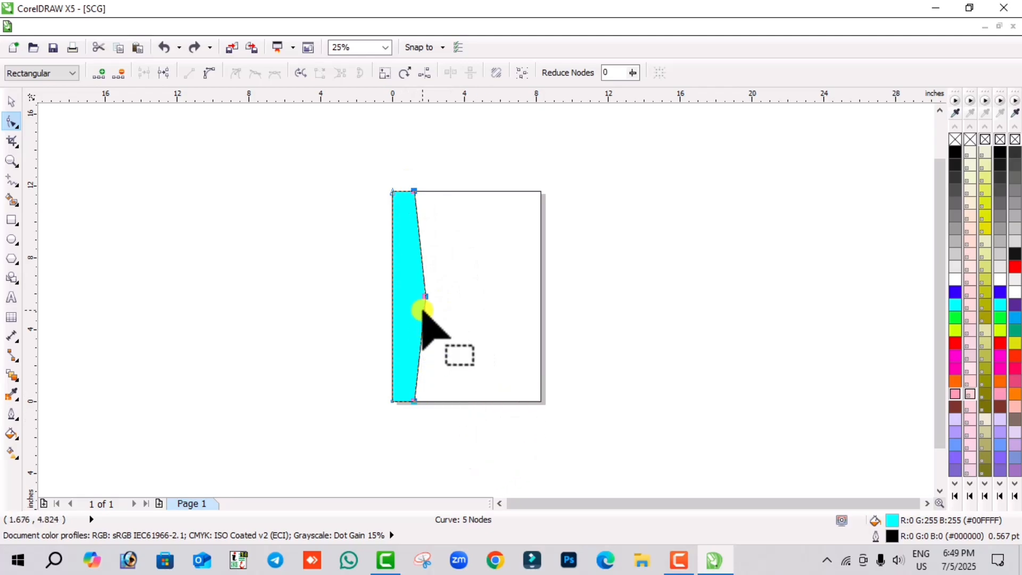
{"action": "scroll", "coordinate": [424, 294], "scroll_direction": "up", "scroll_amount": 1}
{"action": "scroll", "coordinate": [426, 290], "scroll_direction": "down", "scroll_amount": 1}
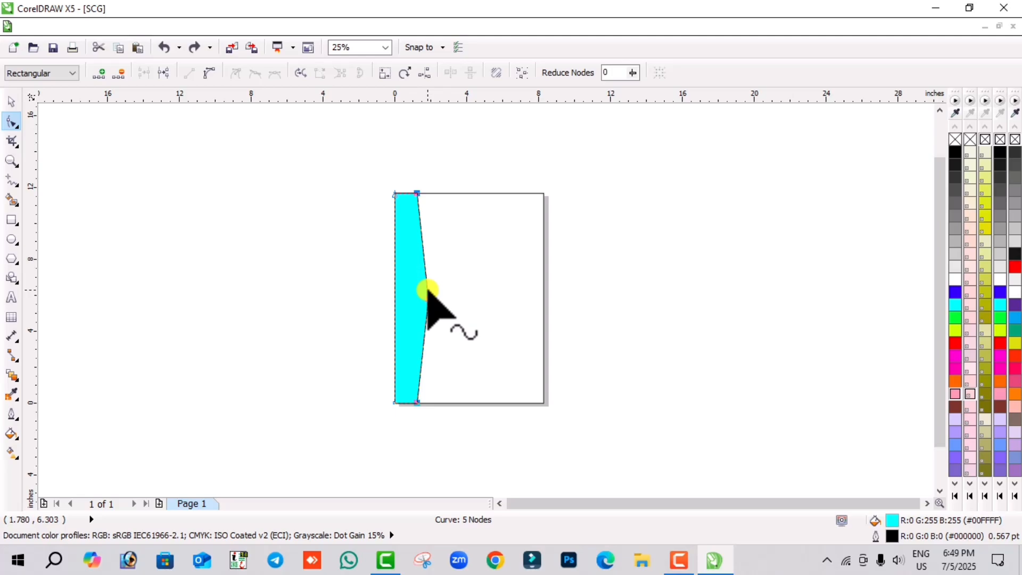
{"action": "left_click_drag", "start_coordinate": [426, 290], "coordinate": [428, 291]}
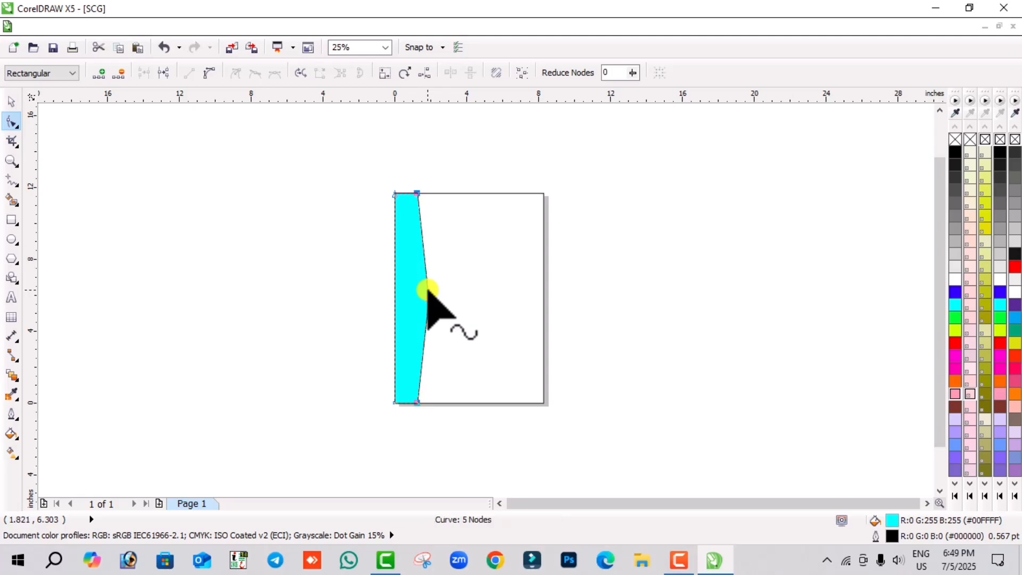
{"action": "left_click", "coordinate": [427, 290]}
{"action": "left_click", "coordinate": [426, 290]}
{"action": "left_click", "coordinate": [426, 290]}
{"action": "left_click", "coordinate": [427, 291]}
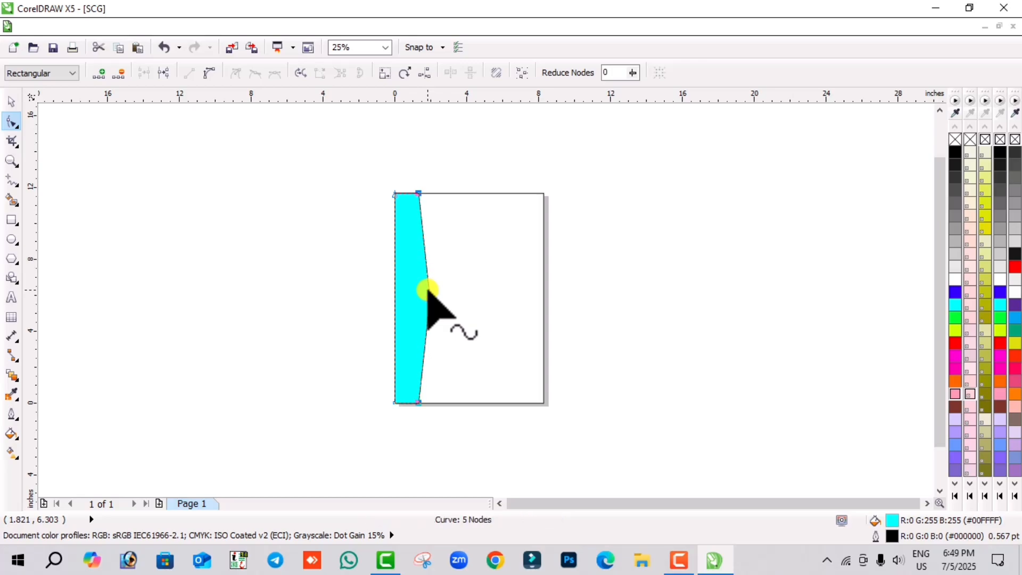
Send the widened strip behind the other strip, fill it with red and deselect it.
{"action": "left_click", "coordinate": [10, 101]}
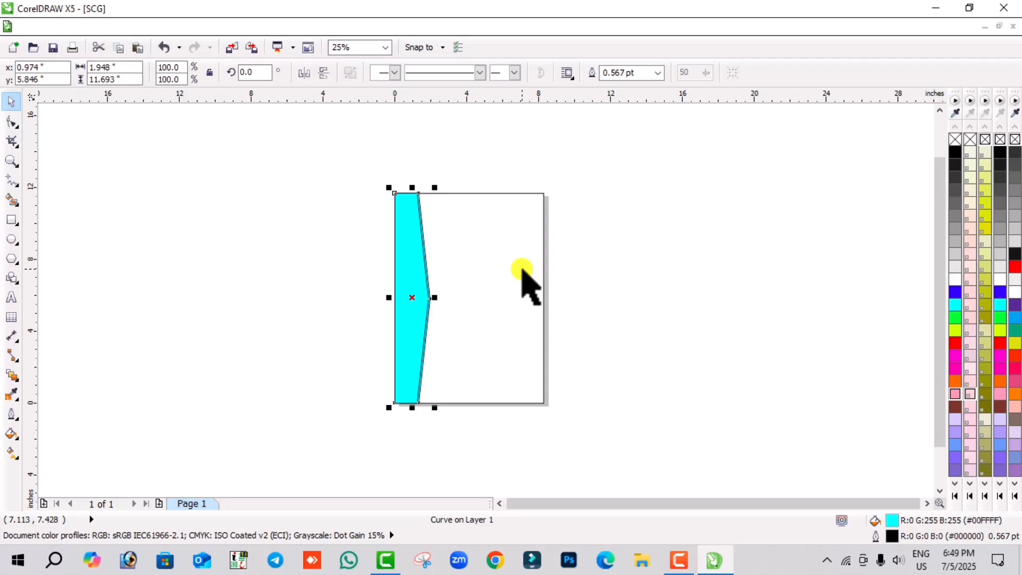
{"action": "left_click", "coordinate": [954, 345]}
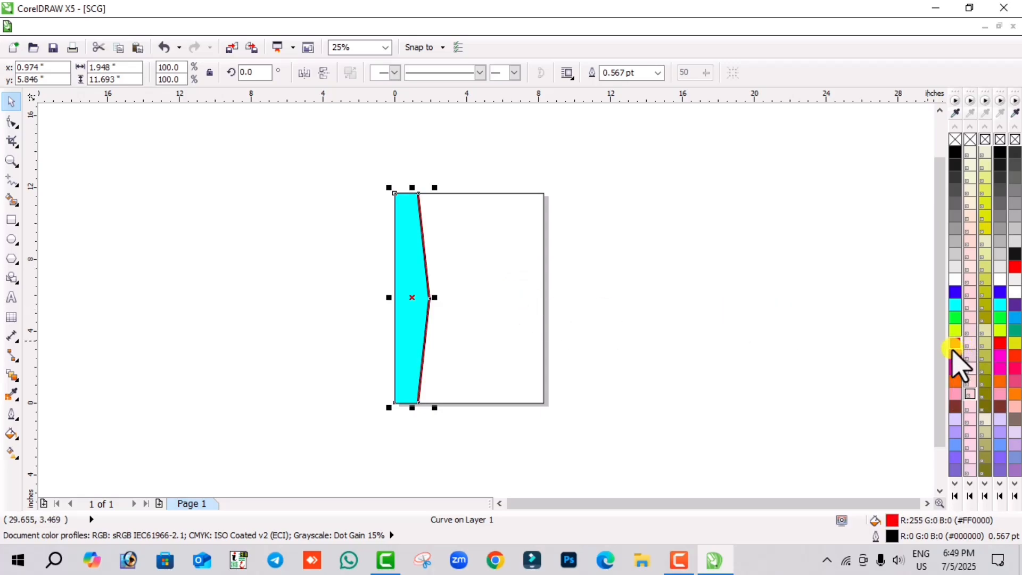
{"action": "left_click", "coordinate": [676, 309]}
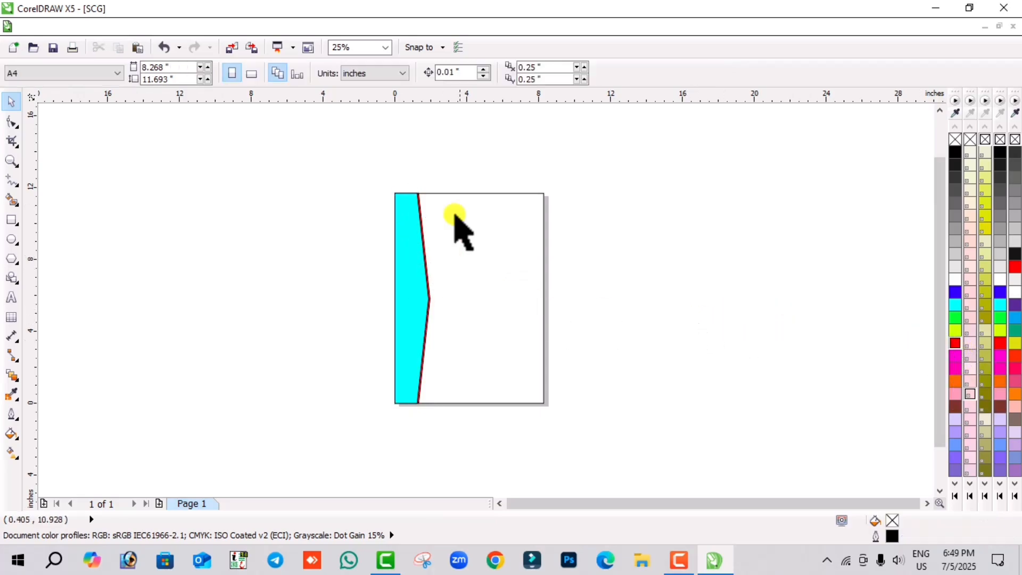
Move the cyan strip aside to check the red strip underneath, undo the move and deselect.
{"action": "scroll", "coordinate": [408, 292], "scroll_direction": "up", "scroll_amount": 1}
{"action": "scroll", "coordinate": [415, 293], "scroll_direction": "down", "scroll_amount": 1}
{"action": "left_click", "coordinate": [414, 298]}
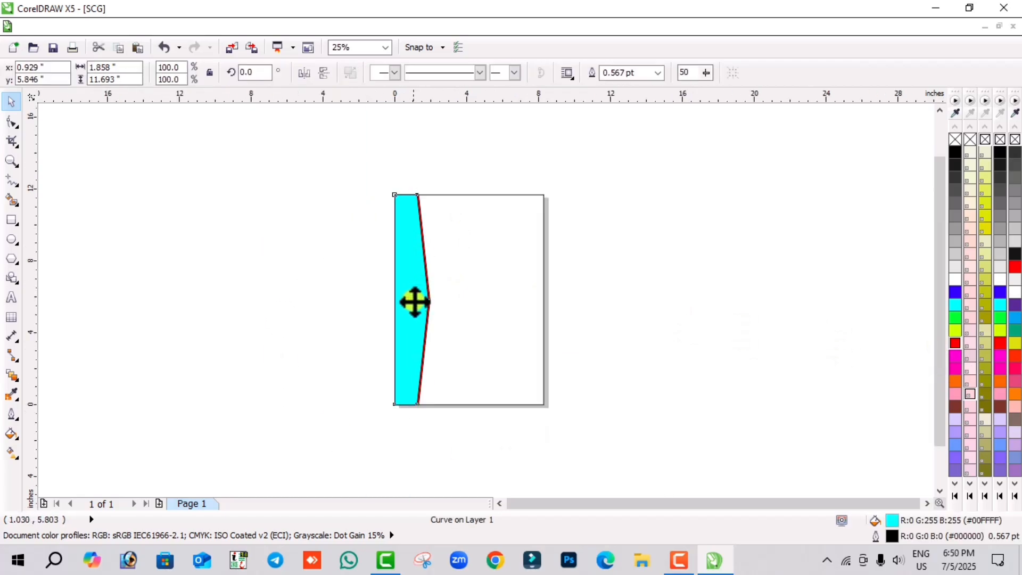
{"action": "left_click_drag", "start_coordinate": [414, 302], "coordinate": [463, 300]}
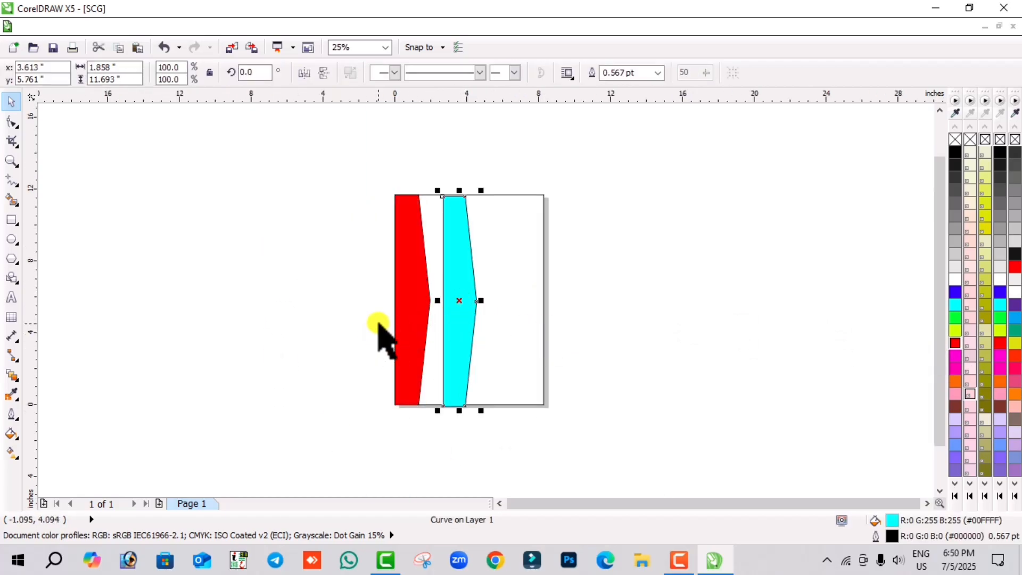
{"action": "key", "text": "ctrl+z"}
{"action": "left_click", "coordinate": [490, 282]}
{"action": "left_click", "coordinate": [303, 205]}
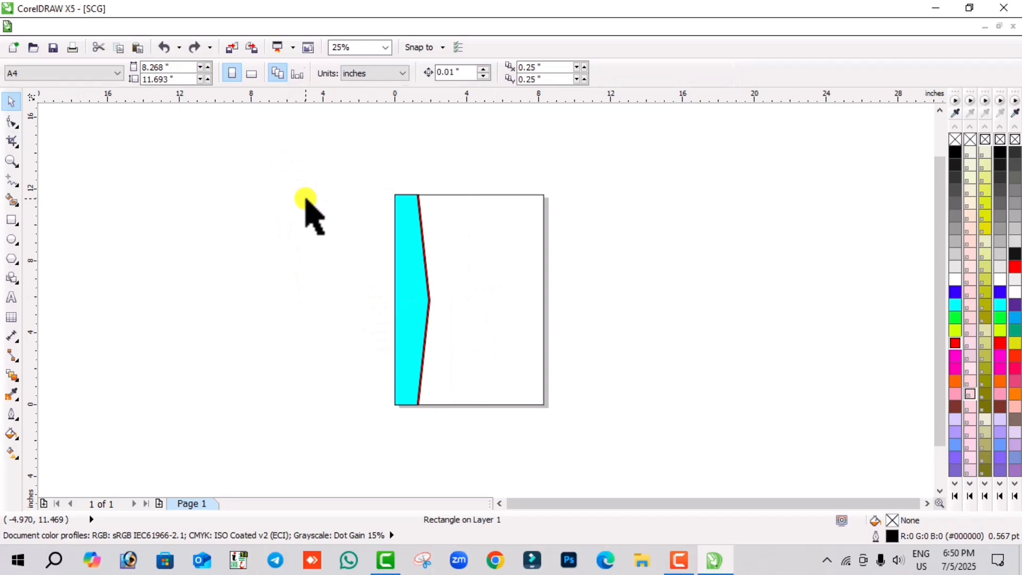
Select the cyan strip together with the red strip behind it and group the two.
{"action": "left_click", "coordinate": [400, 260]}
{"action": "scroll", "coordinate": [427, 323], "scroll_direction": "up", "scroll_amount": 1}
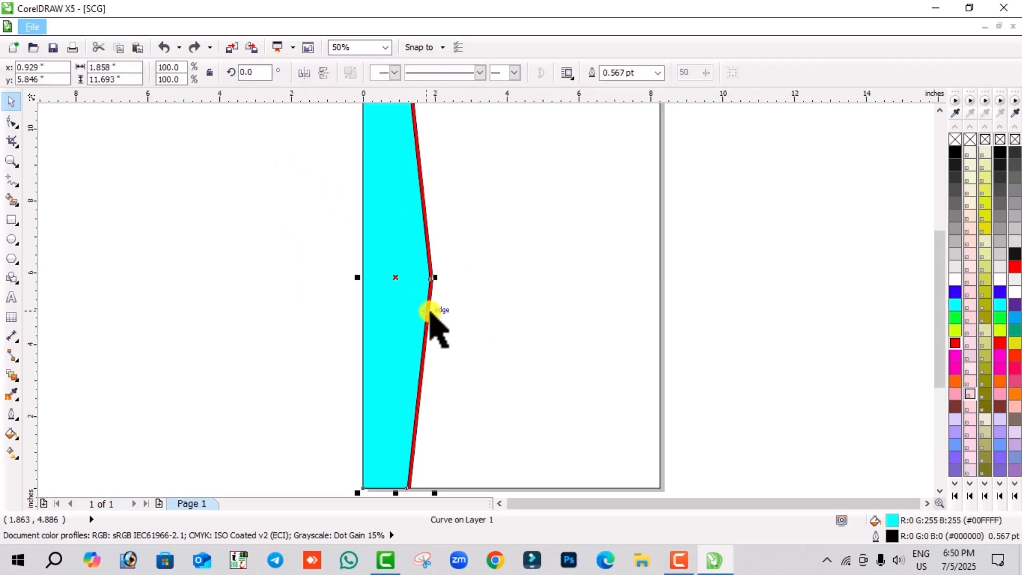
{"action": "scroll", "coordinate": [429, 311], "scroll_direction": "up", "scroll_amount": 1}
{"action": "left_click", "coordinate": [435, 292], "text": "shift"}
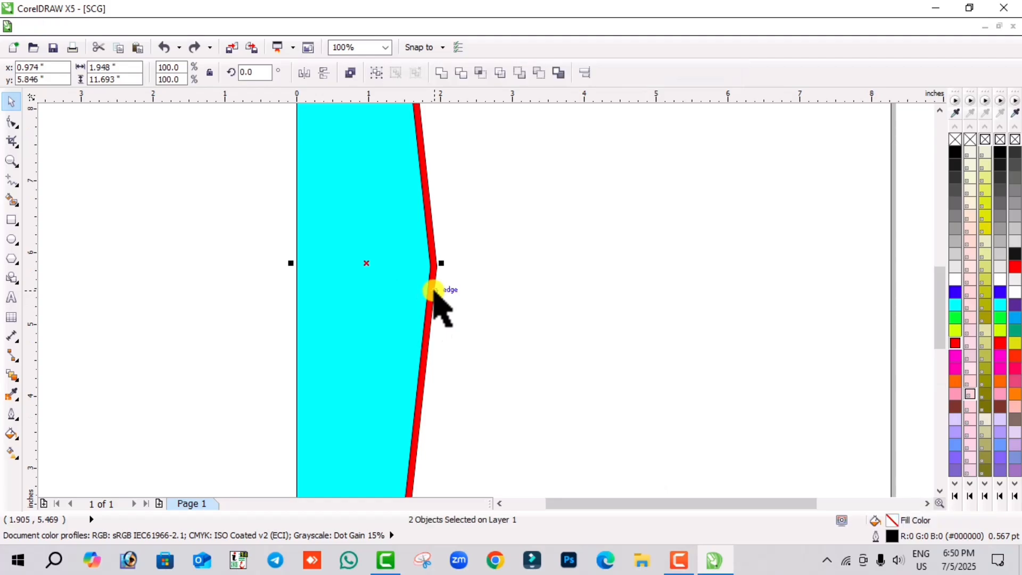
{"action": "key", "text": "ctrl+g"}
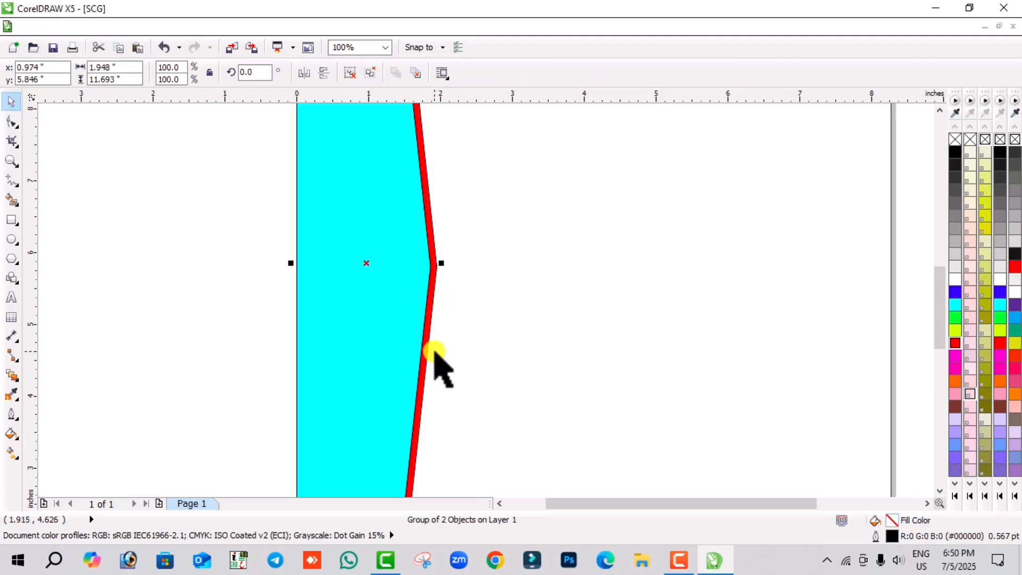
{"action": "right_click", "coordinate": [384, 326]}
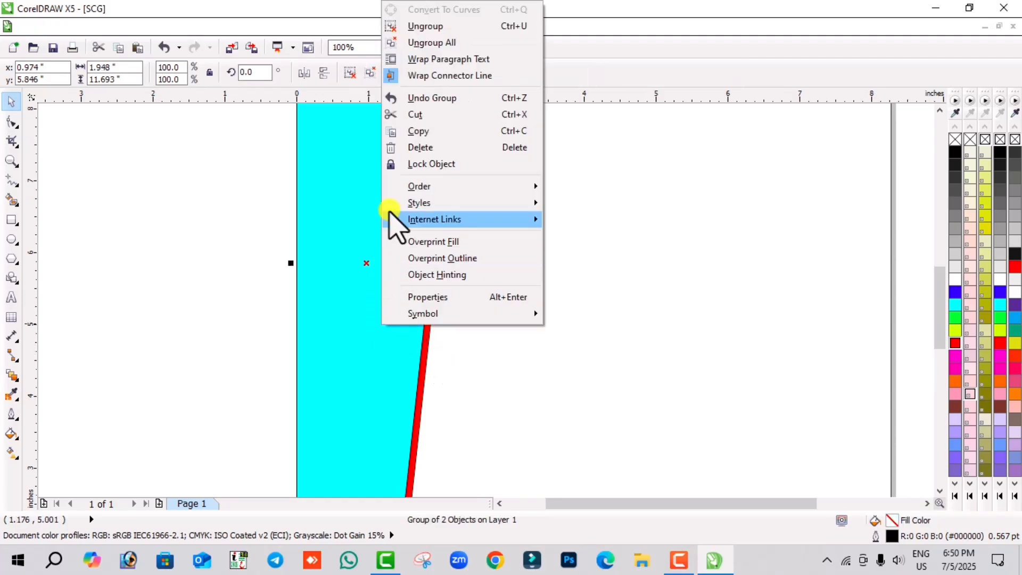
{"action": "left_click", "coordinate": [321, 326]}
{"action": "scroll", "coordinate": [346, 327], "scroll_direction": "down", "scroll_amount": 1}
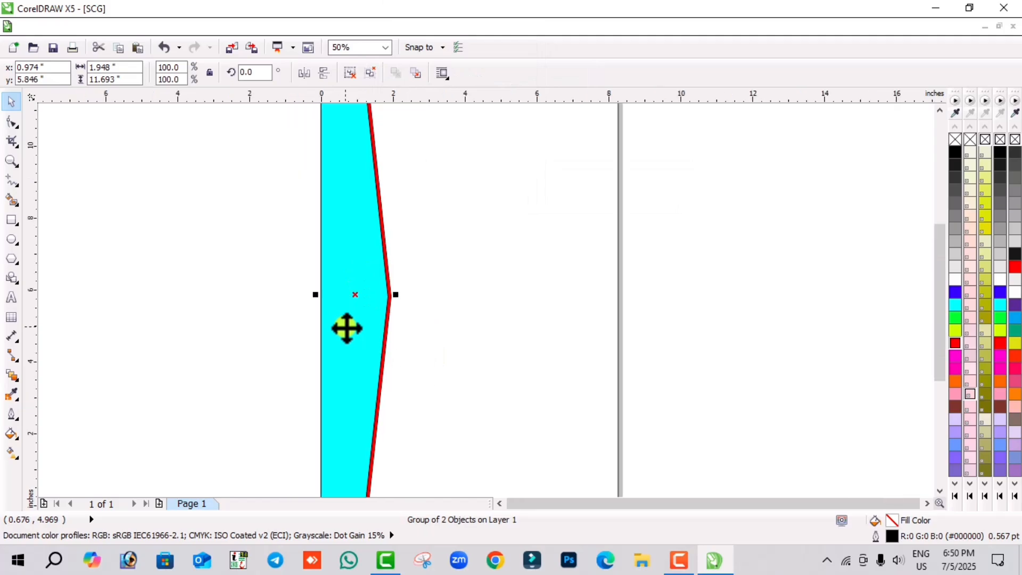
{"action": "right_click", "coordinate": [347, 316]}
{"action": "mouse_move", "coordinate": [367, 317]}
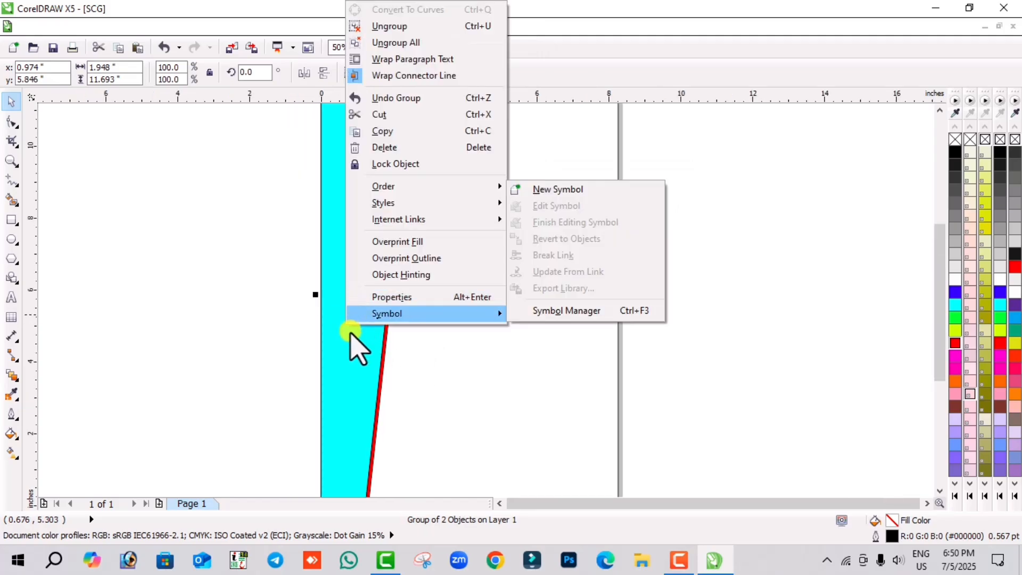
{"action": "left_click", "coordinate": [240, 316]}
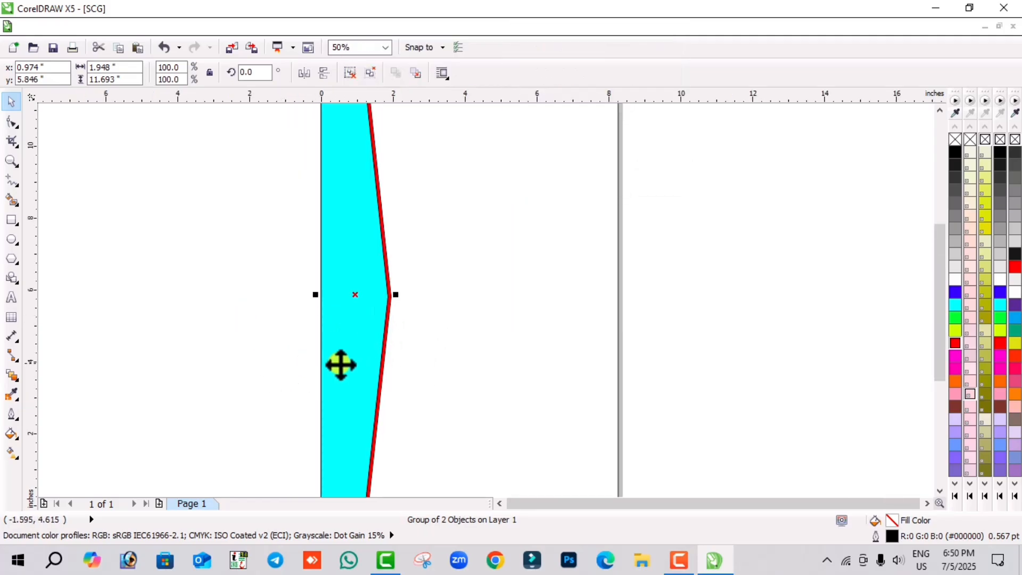
{"action": "left_click", "coordinate": [274, 323]}
{"action": "scroll", "coordinate": [364, 312], "scroll_direction": "down", "scroll_amount": 2}
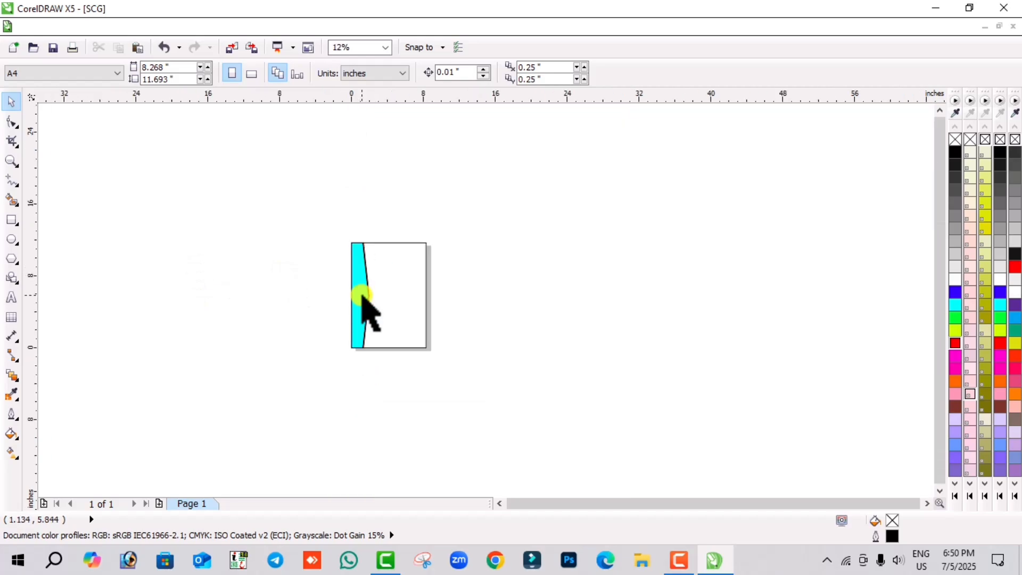
{"action": "left_click_drag", "start_coordinate": [326, 202], "coordinate": [438, 402]}
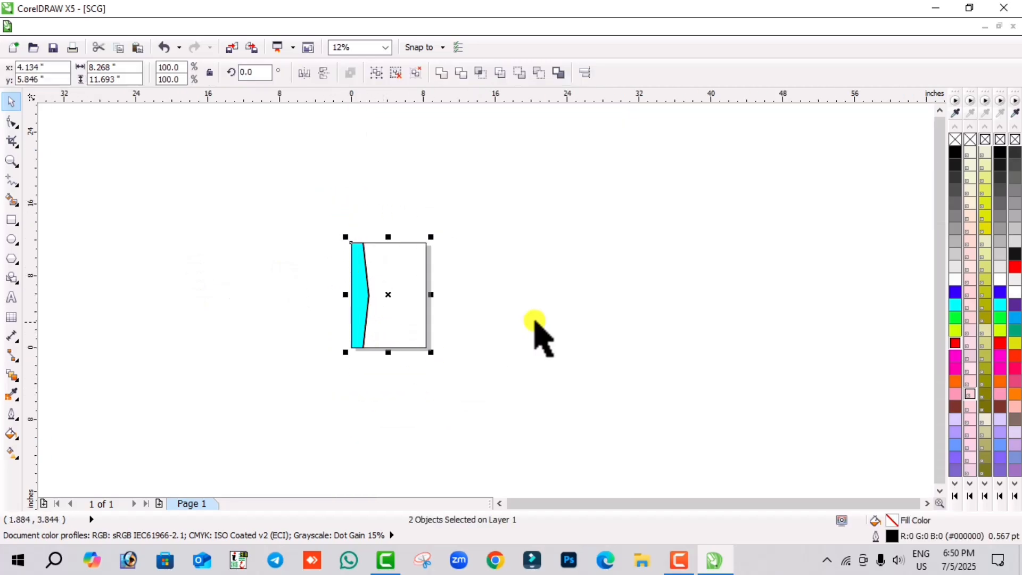
{"action": "left_click", "coordinate": [540, 334]}
Try stretching the grouped strips outward to 200% width, undo the stretch and deselect.
{"action": "scroll", "coordinate": [342, 290], "scroll_direction": "up", "scroll_amount": 1}
{"action": "left_click", "coordinate": [390, 313]}
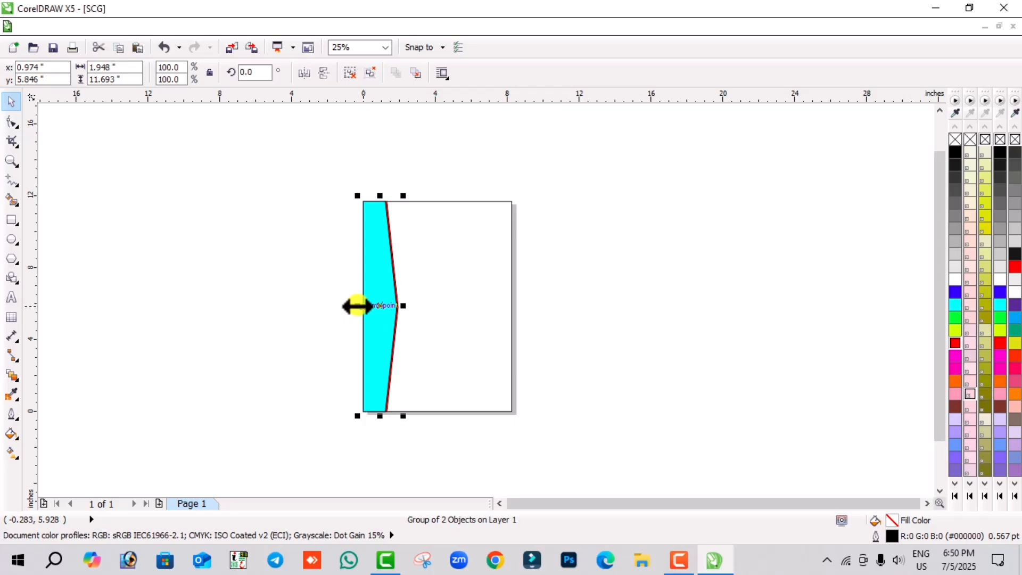
{"action": "left_click_drag", "start_coordinate": [358, 307], "coordinate": [311, 313]}
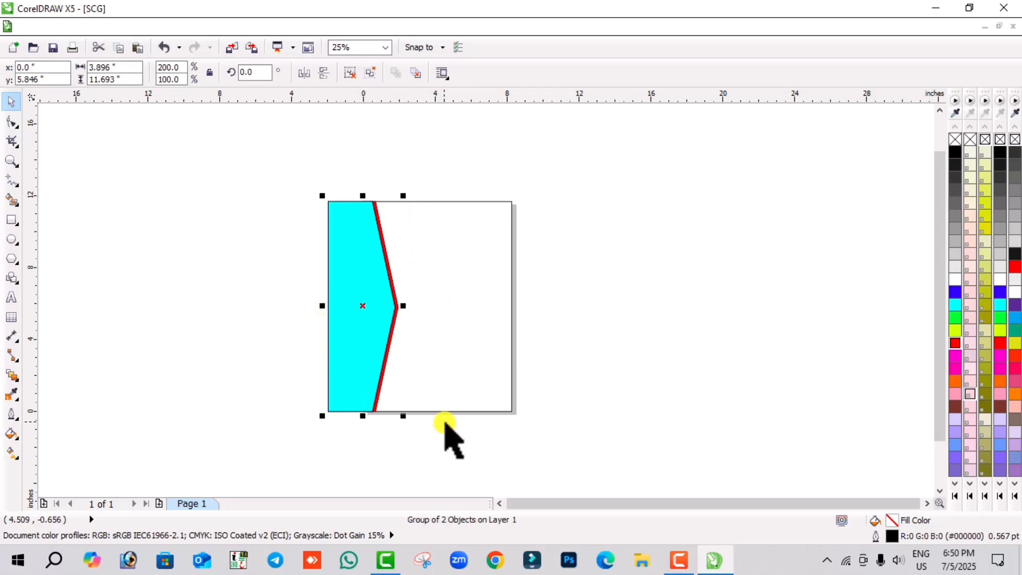
{"action": "key", "text": "ctrl+z"}
{"action": "left_click", "coordinate": [304, 370]}
Create a horizontally mirrored copy of the strip group at 100% scale, tip to tip with the original.
{"action": "scroll", "coordinate": [367, 319], "scroll_direction": "up", "scroll_amount": 1}
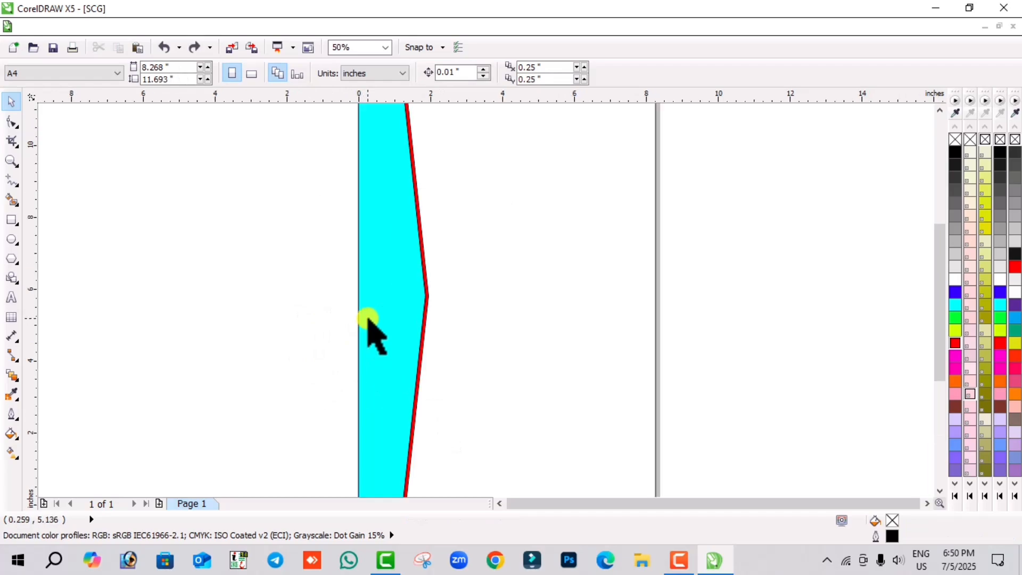
{"action": "left_click", "coordinate": [367, 318]}
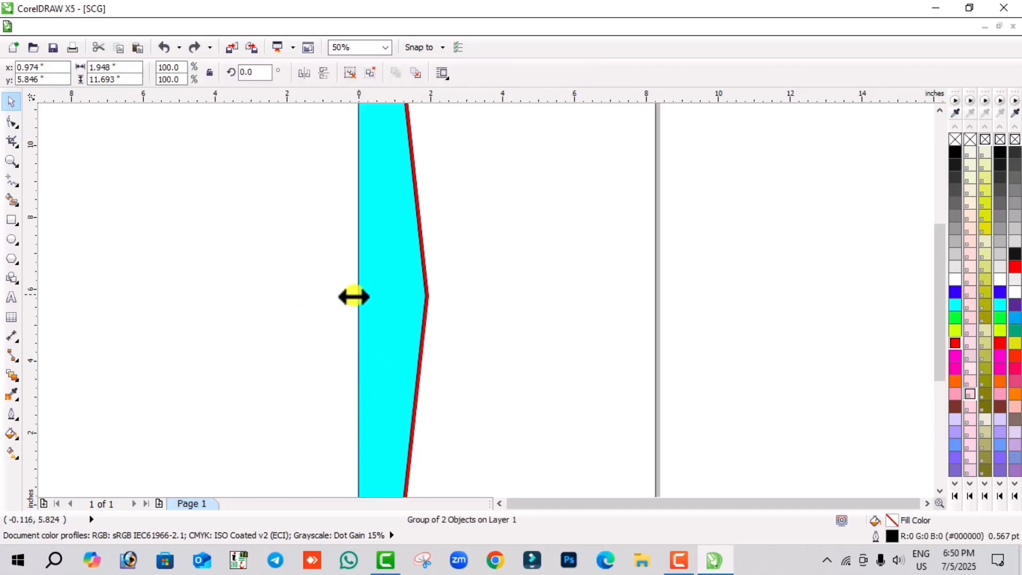
{"action": "left_click_drag", "start_coordinate": [354, 297], "coordinate": [469, 291]}
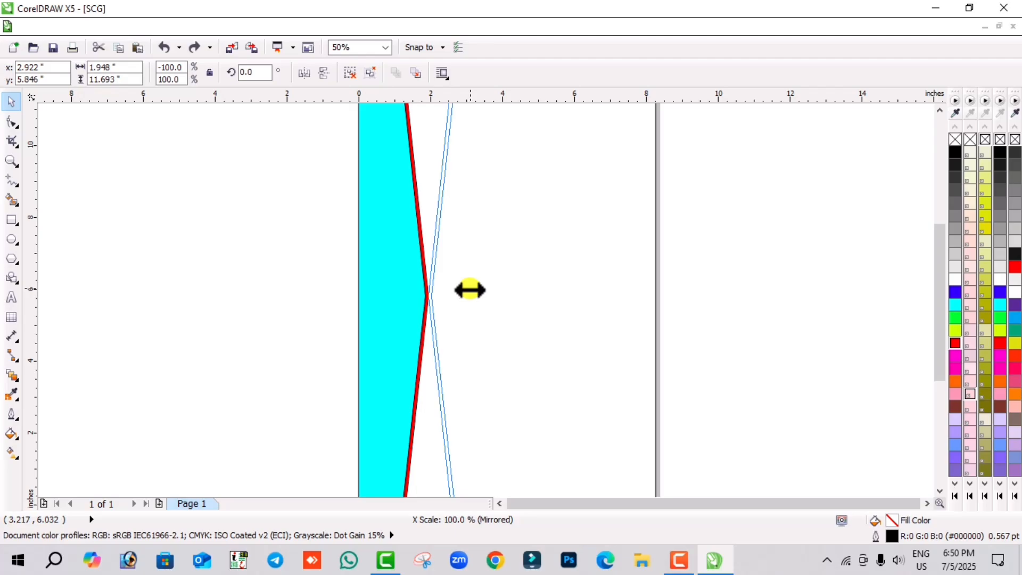
{"action": "right_click", "coordinate": [470, 288]}
{"action": "left_click_drag", "start_coordinate": [470, 288], "coordinate": [472, 294]}
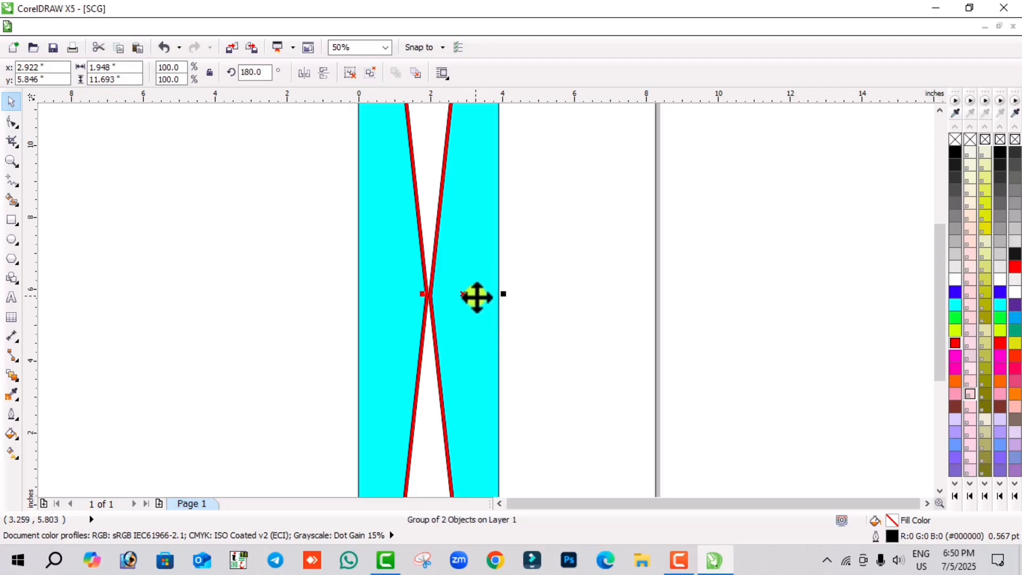
Align the mirrored strip group with the page rectangle's right edge and deselect.
{"action": "left_click", "coordinate": [616, 338], "text": "shift"}
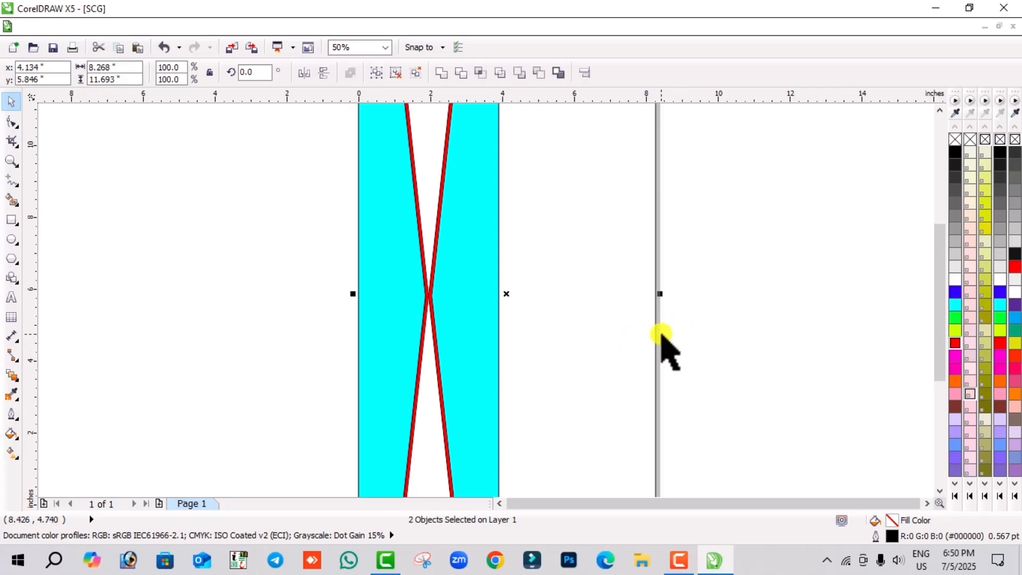
{"action": "left_click", "coordinate": [681, 311]}
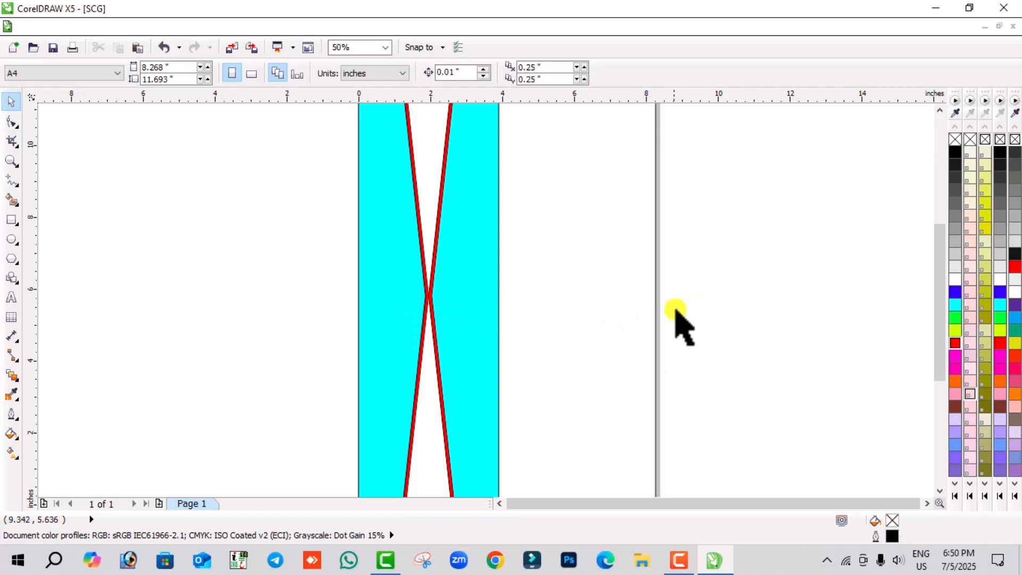
{"action": "left_click", "coordinate": [456, 326]}
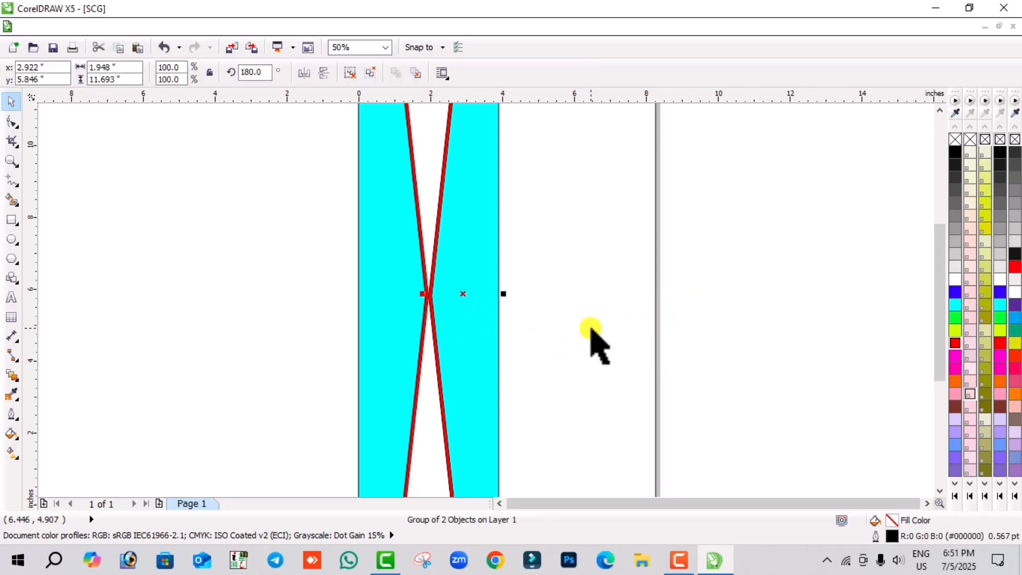
{"action": "left_click", "coordinate": [591, 330], "text": "shift"}
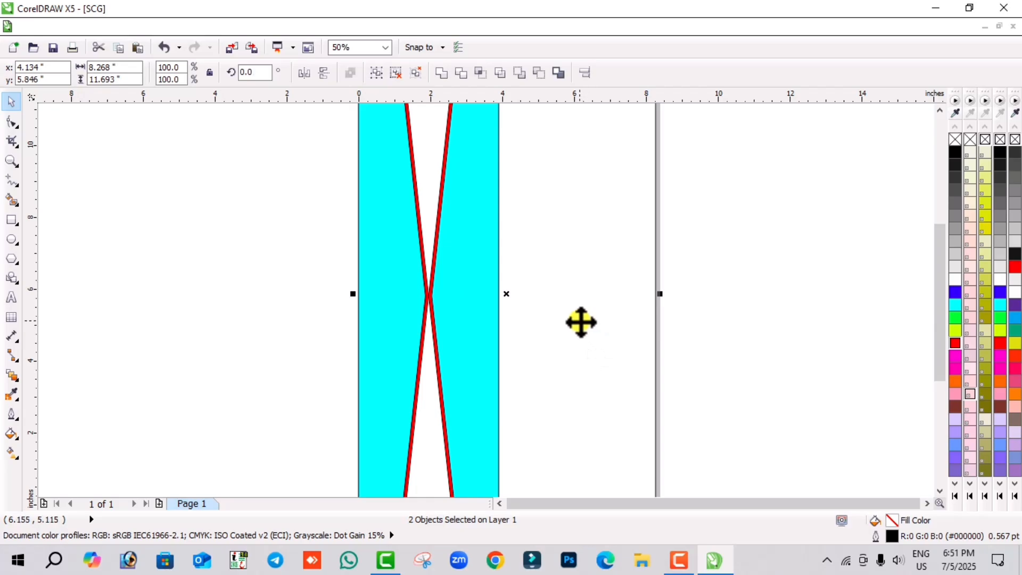
{"action": "key", "text": "r"}
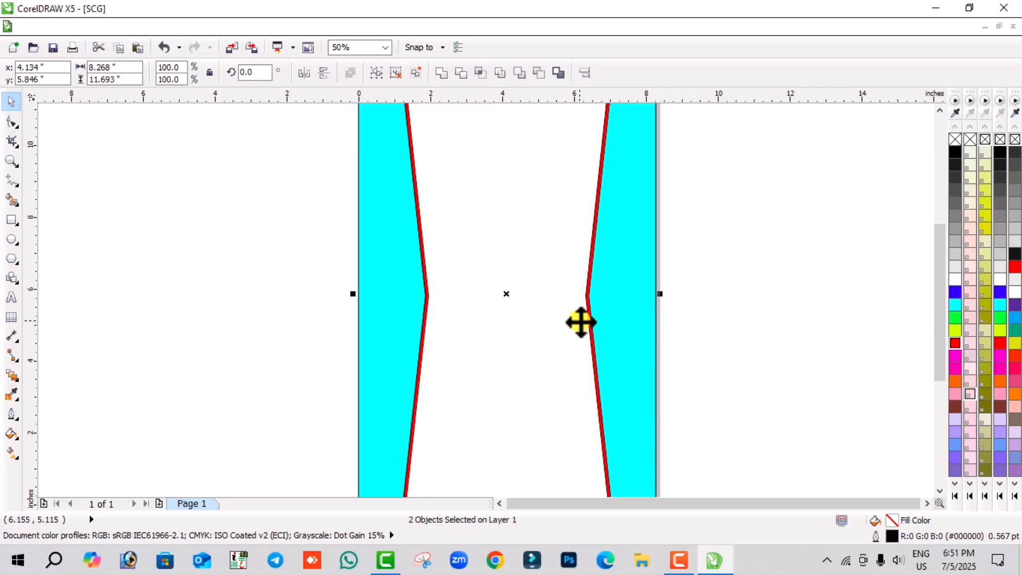
{"action": "scroll", "coordinate": [581, 322], "scroll_direction": "up", "scroll_amount": 1}
{"action": "scroll", "coordinate": [532, 283], "scroll_direction": "down", "scroll_amount": 1}
{"action": "left_click", "coordinate": [719, 243]}
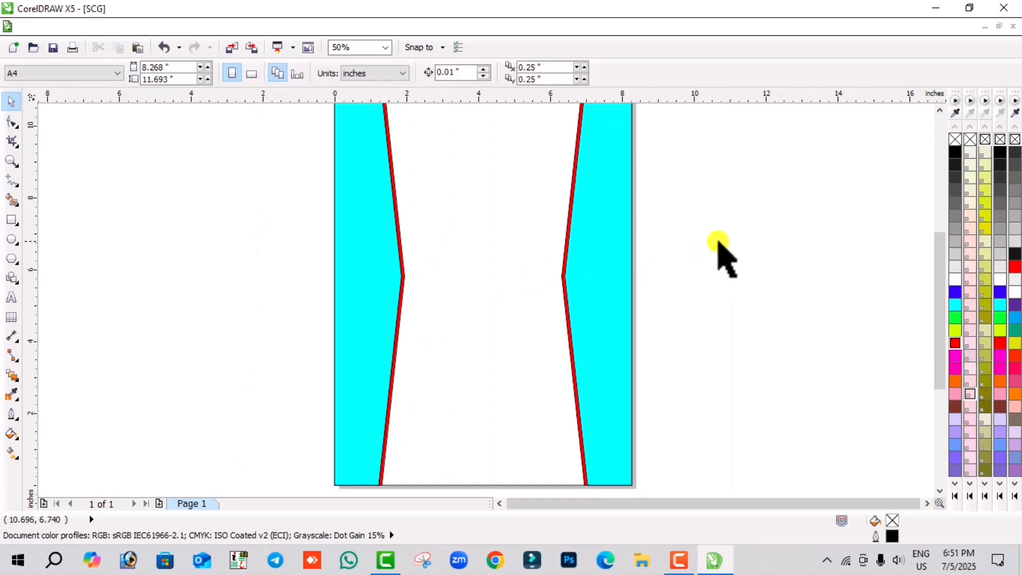
Fill the page-sized rectangle with the pale beige PANTONE 1-2-1 C and deselect it.
{"action": "scroll", "coordinate": [468, 222], "scroll_direction": "down", "scroll_amount": 1}
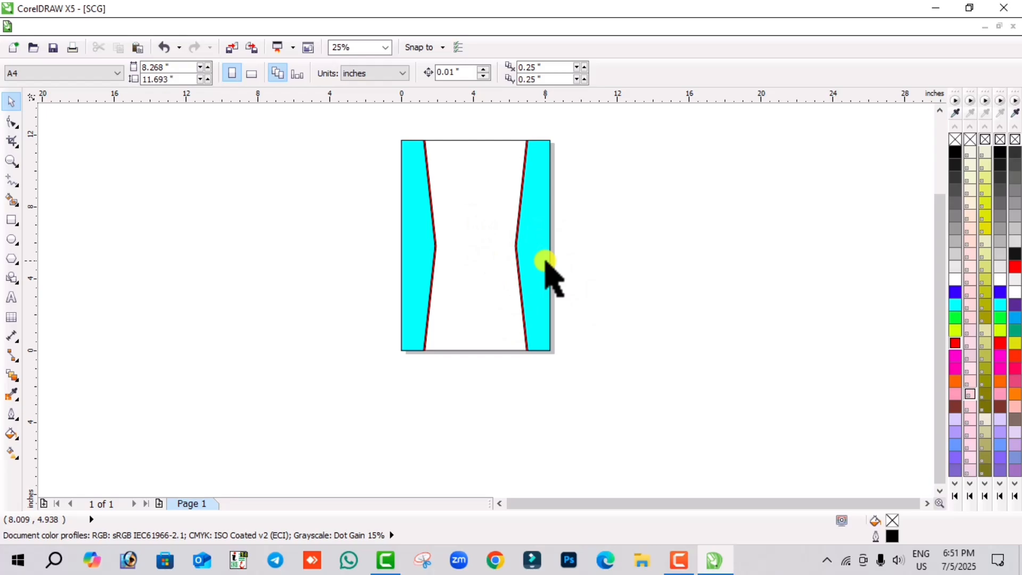
{"action": "scroll", "coordinate": [489, 214], "scroll_direction": "up", "scroll_amount": 1}
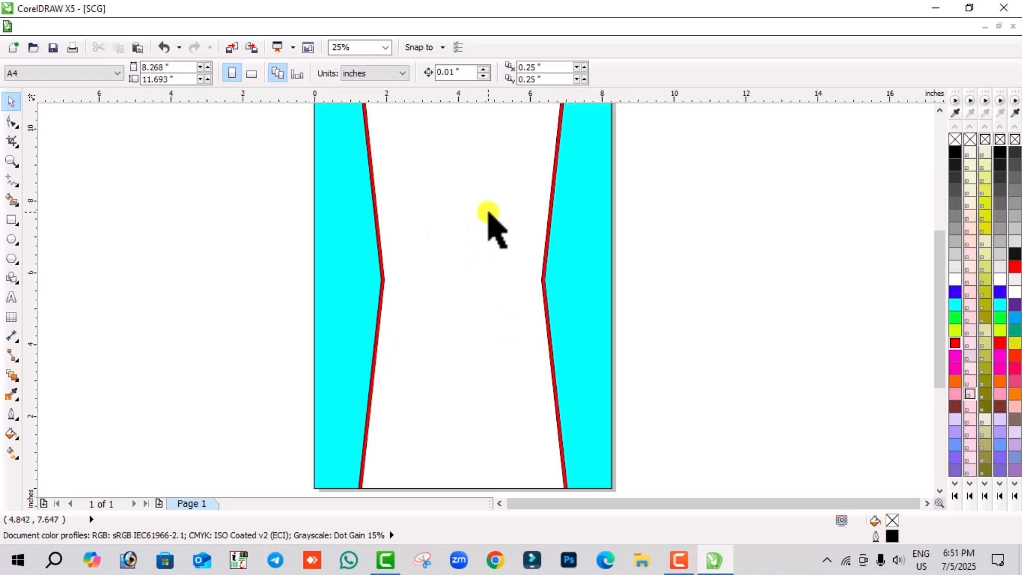
{"action": "left_click", "coordinate": [491, 308]}
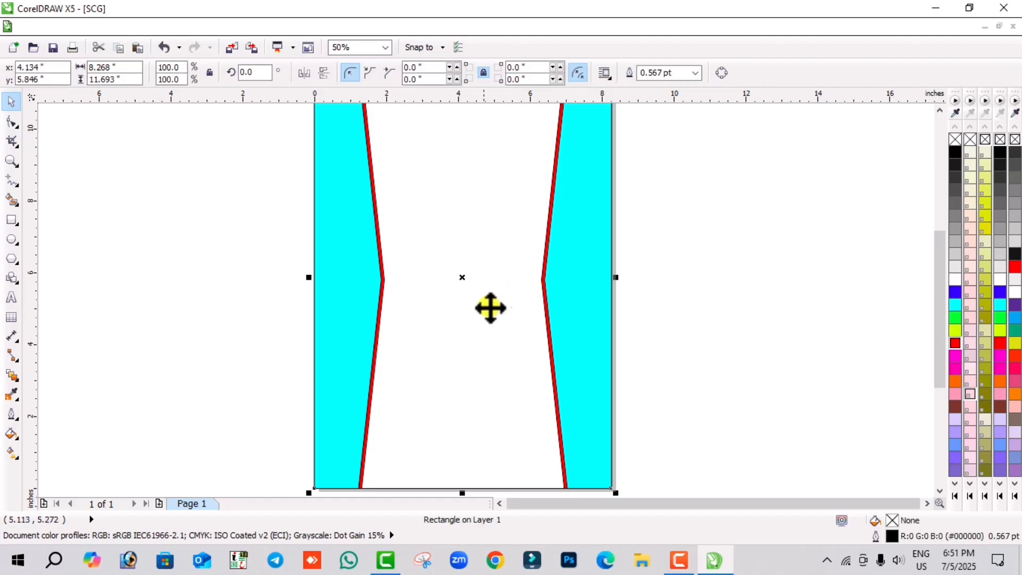
{"action": "left_click", "coordinate": [954, 368]}
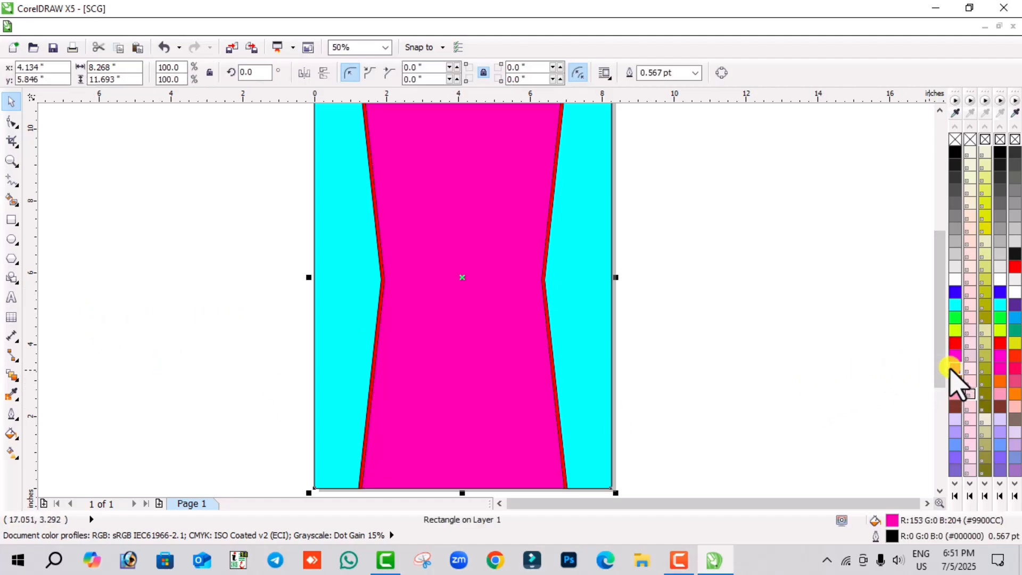
{"action": "left_click", "coordinate": [979, 303]}
{"action": "left_click", "coordinate": [984, 242]}
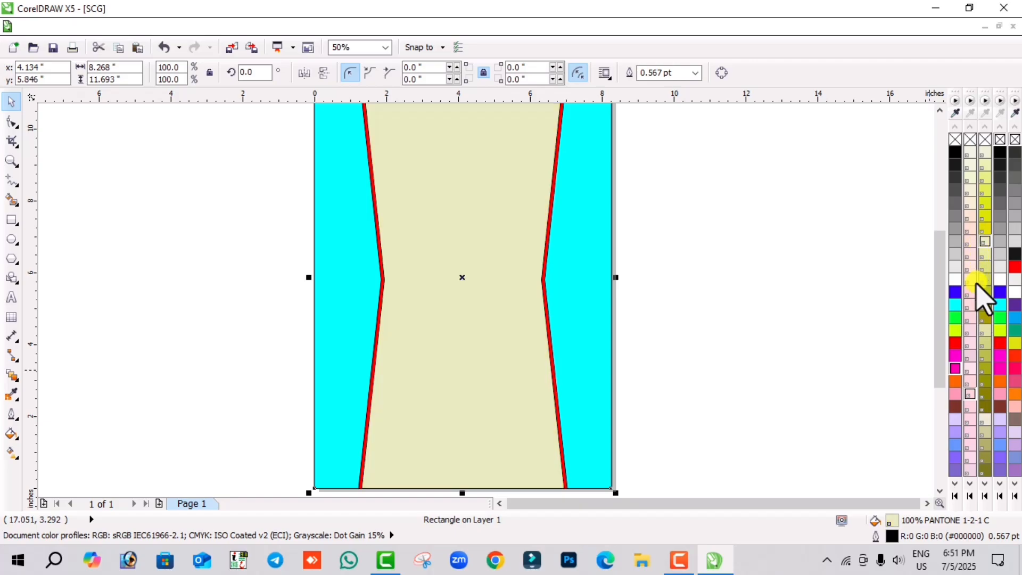
{"action": "left_click", "coordinate": [724, 308]}
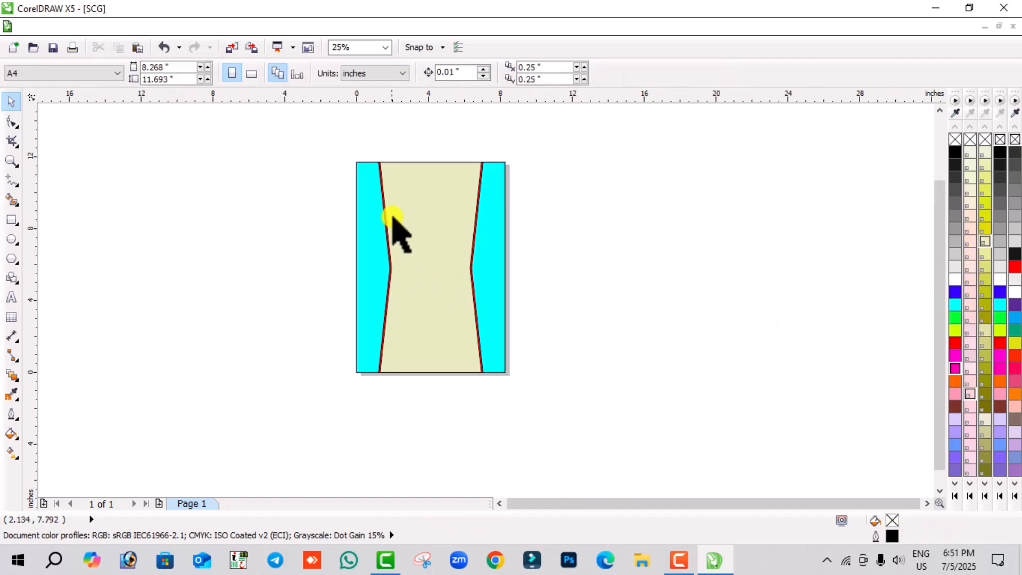
Draw a rectangle about 8.268 by 2.109 inches across the full width of the page's upper end.
{"action": "scroll", "coordinate": [379, 159], "scroll_direction": "up", "scroll_amount": 1}
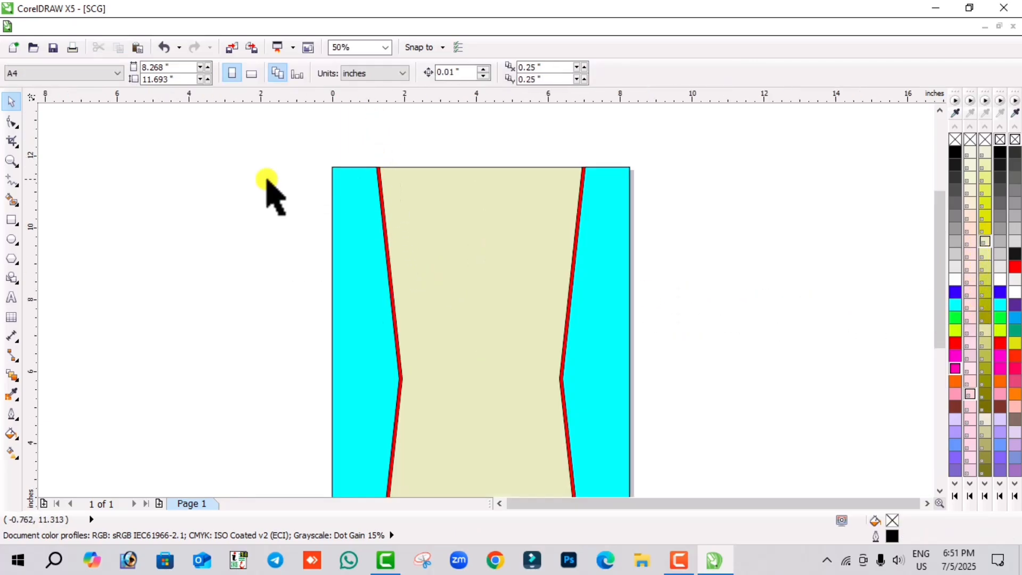
{"action": "scroll", "coordinate": [541, 317], "scroll_direction": "down", "scroll_amount": 1}
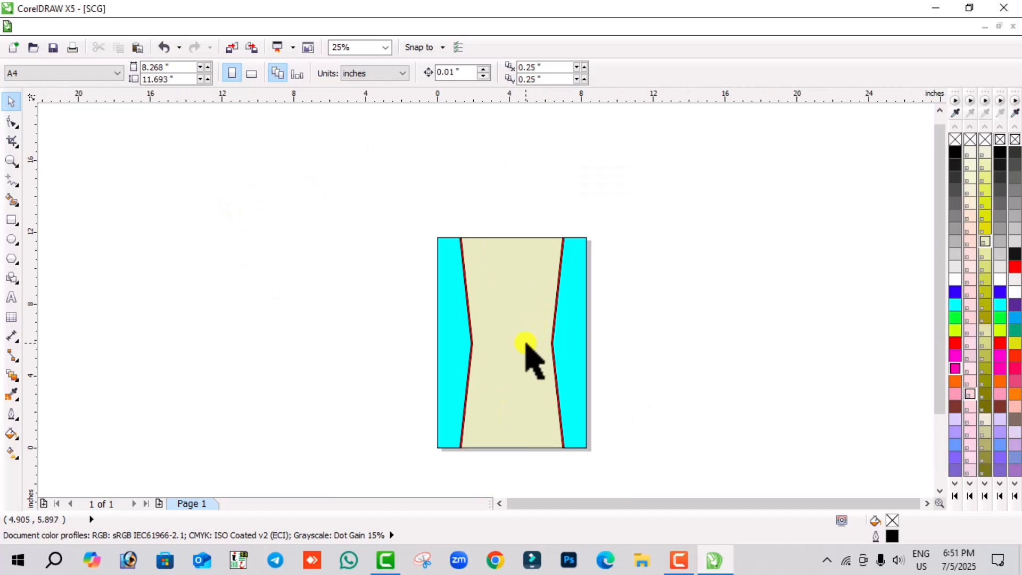
{"action": "scroll", "coordinate": [525, 394], "scroll_direction": "up", "scroll_amount": 1}
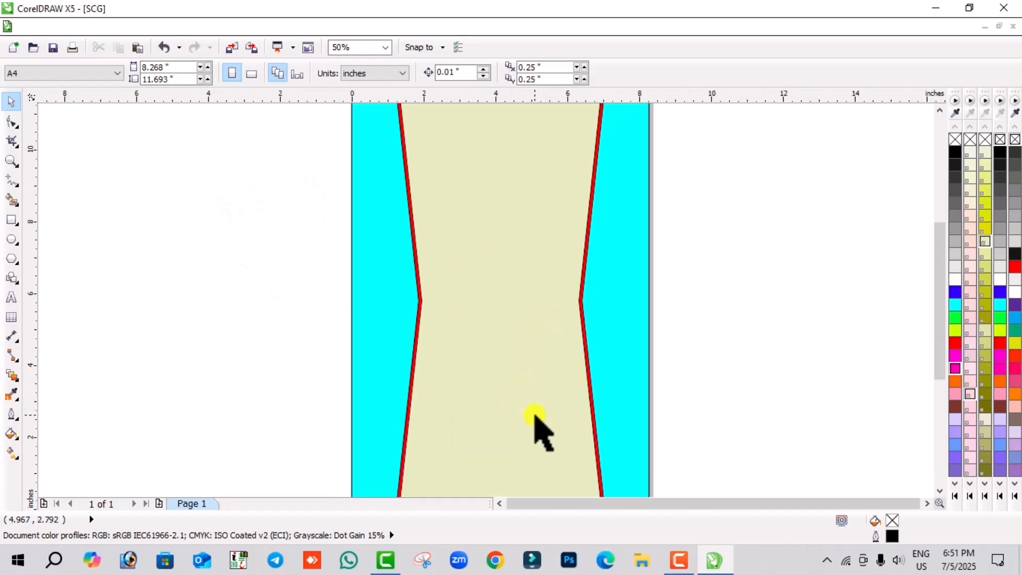
{"action": "scroll", "coordinate": [539, 424], "scroll_direction": "down", "scroll_amount": 1}
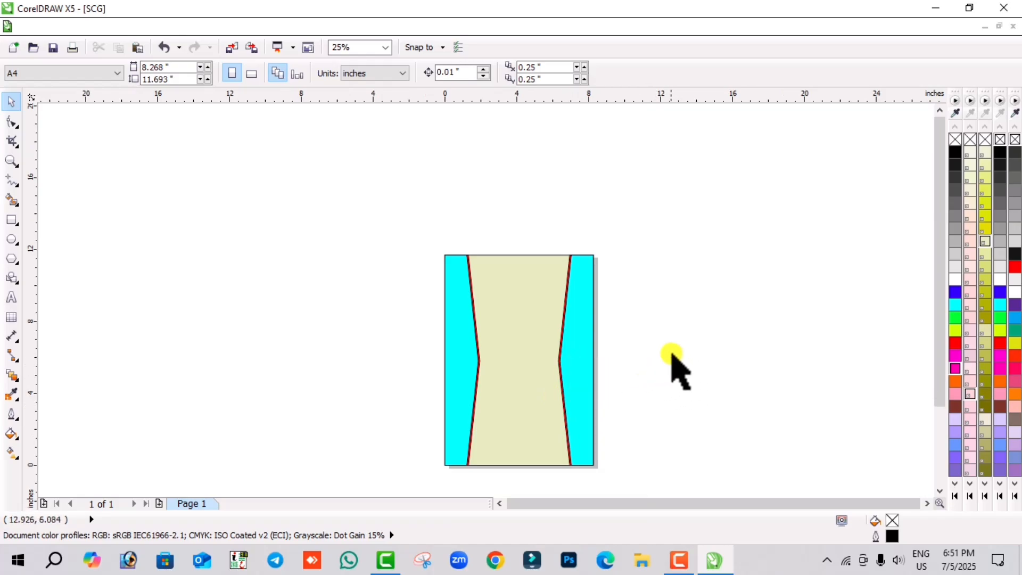
{"action": "left_click", "coordinate": [10, 221]}
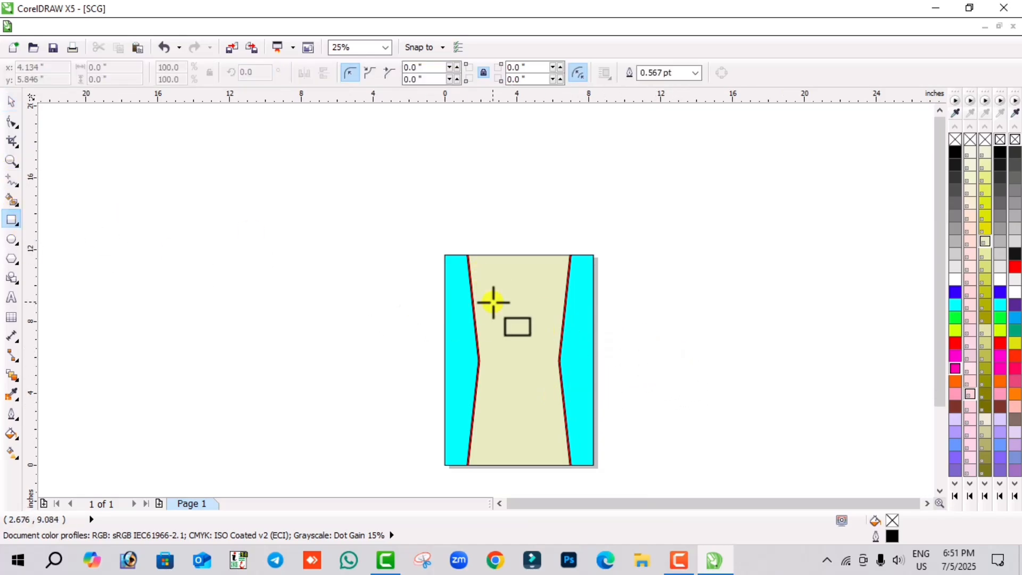
{"action": "left_click_drag", "start_coordinate": [444, 256], "coordinate": [595, 292]}
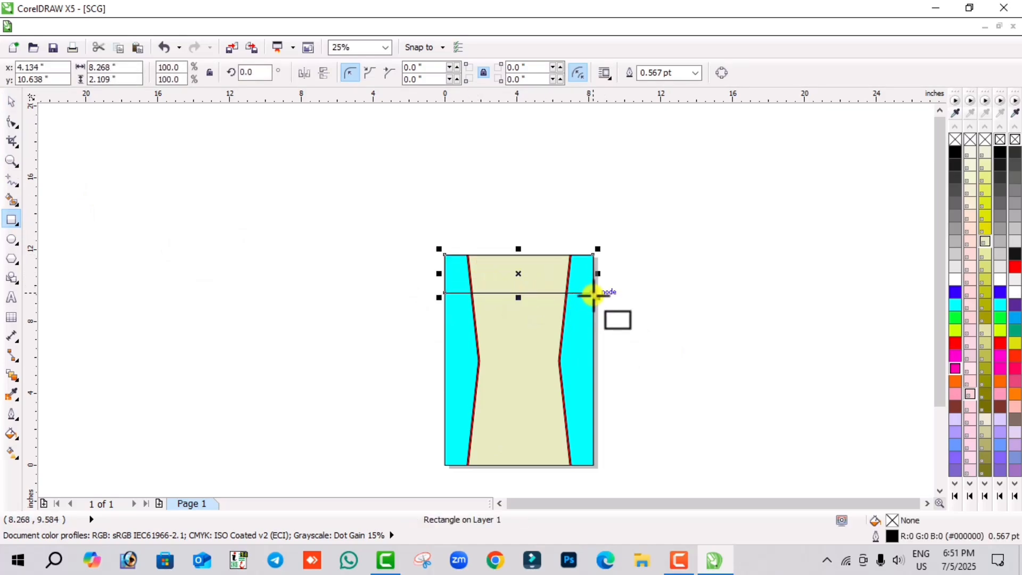
Send the header rectangle behind both side strips and fill it with yellow (#FFFF00).
{"action": "left_click", "coordinate": [954, 345]}
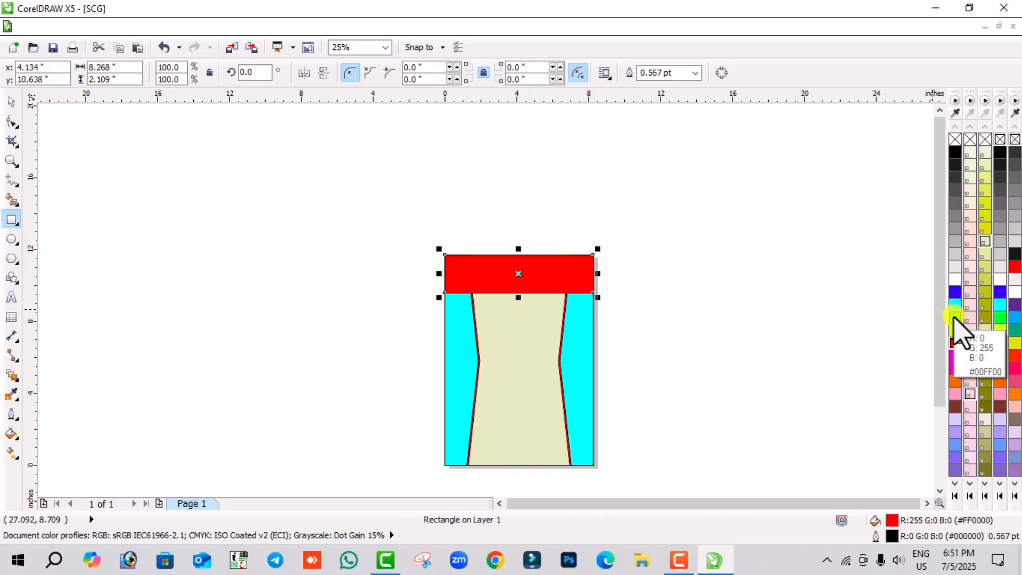
{"action": "key", "text": "ctrl+Page_Down"}
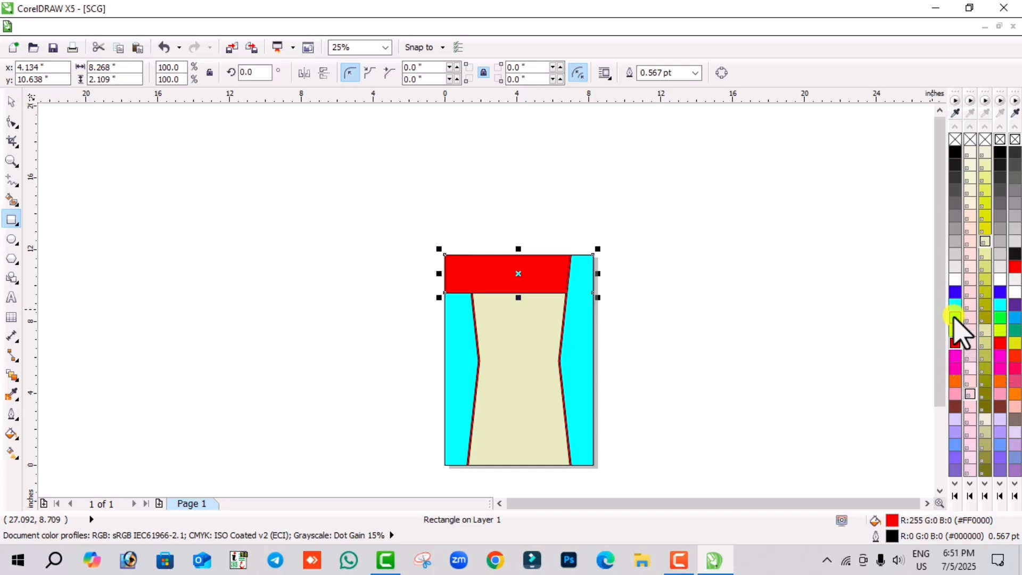
{"action": "key", "text": "ctrl+Page_Down"}
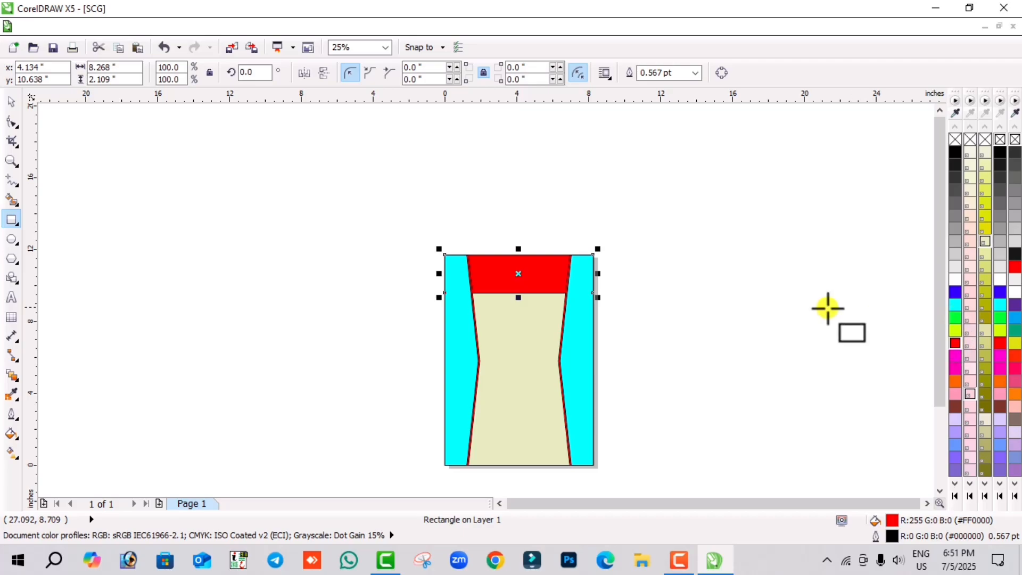
{"action": "left_click", "coordinate": [956, 330]}
{"action": "left_click", "coordinate": [786, 326]}
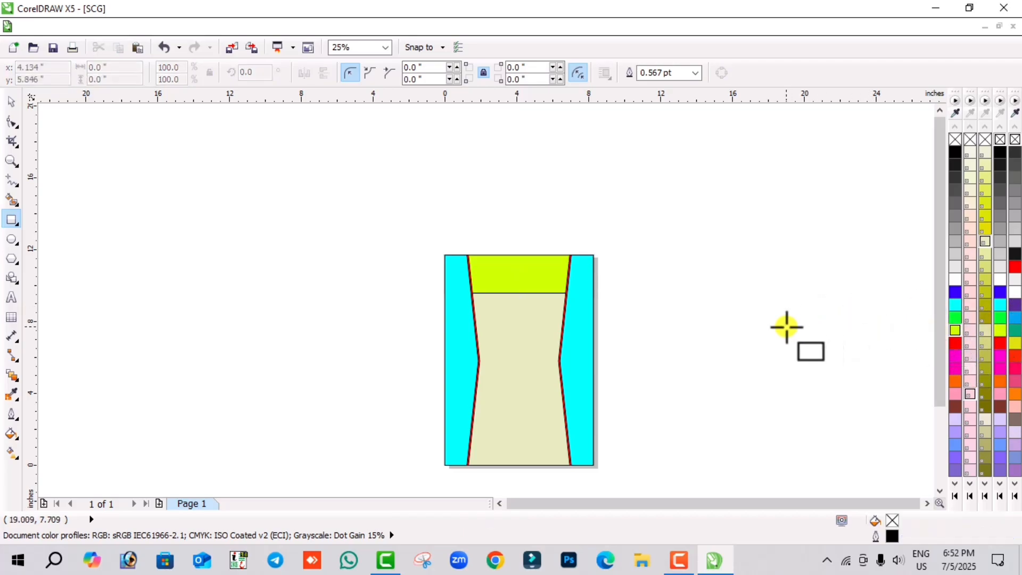
Shrink the yellow header rectangle's height to about 1.484 inches by raising its lower edge.
{"action": "left_click", "coordinate": [6, 102]}
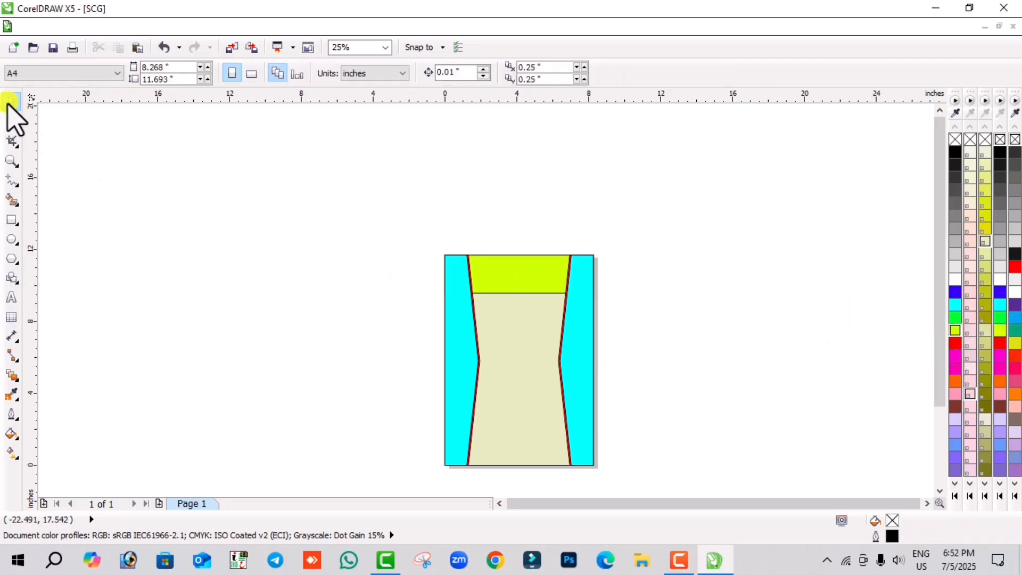
{"action": "left_click", "coordinate": [503, 274]}
{"action": "left_click_drag", "start_coordinate": [520, 298], "coordinate": [518, 282]}
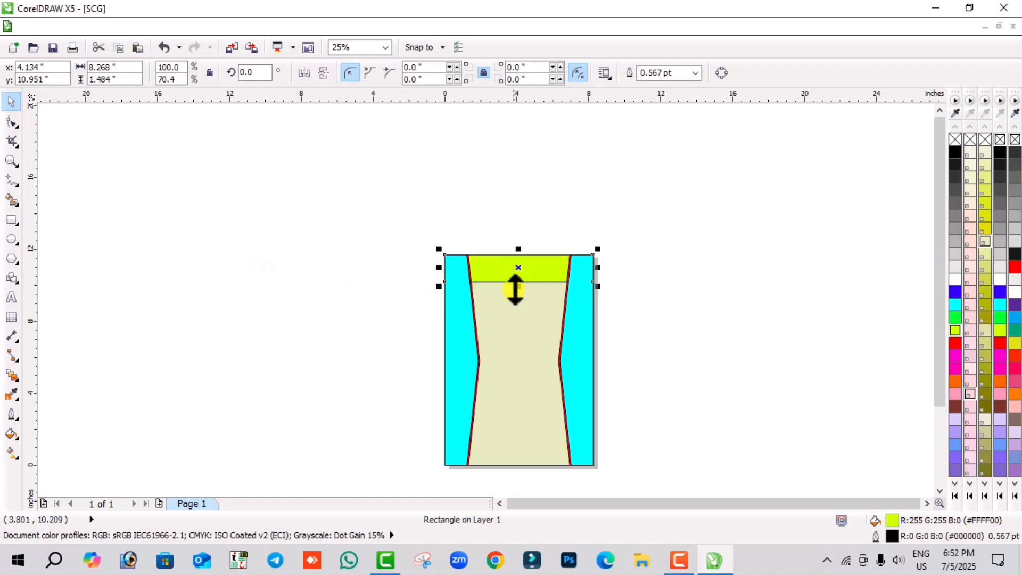
Convert the yellow header to curves and raise a new node on its lower edge to the header's centre as a peak.
{"action": "left_click", "coordinate": [14, 127]}
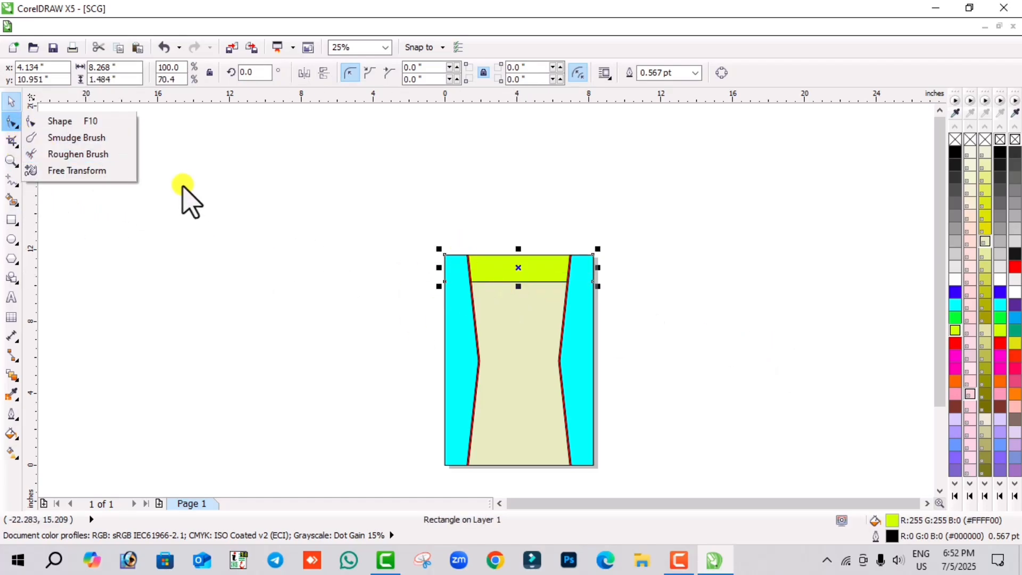
{"action": "left_click", "coordinate": [58, 118]}
{"action": "scroll", "coordinate": [528, 298], "scroll_direction": "up", "scroll_amount": 2}
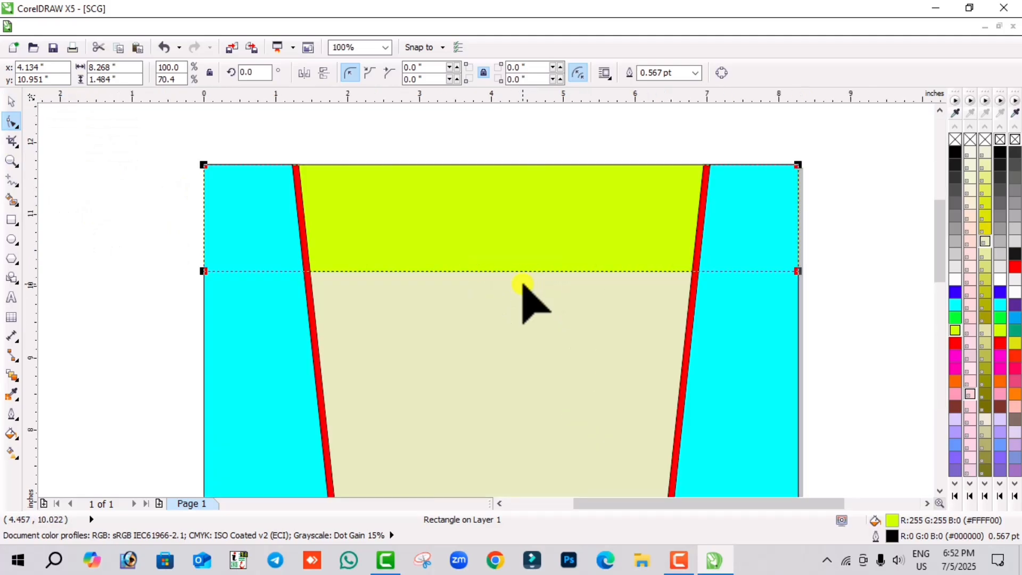
{"action": "left_click", "coordinate": [722, 73]}
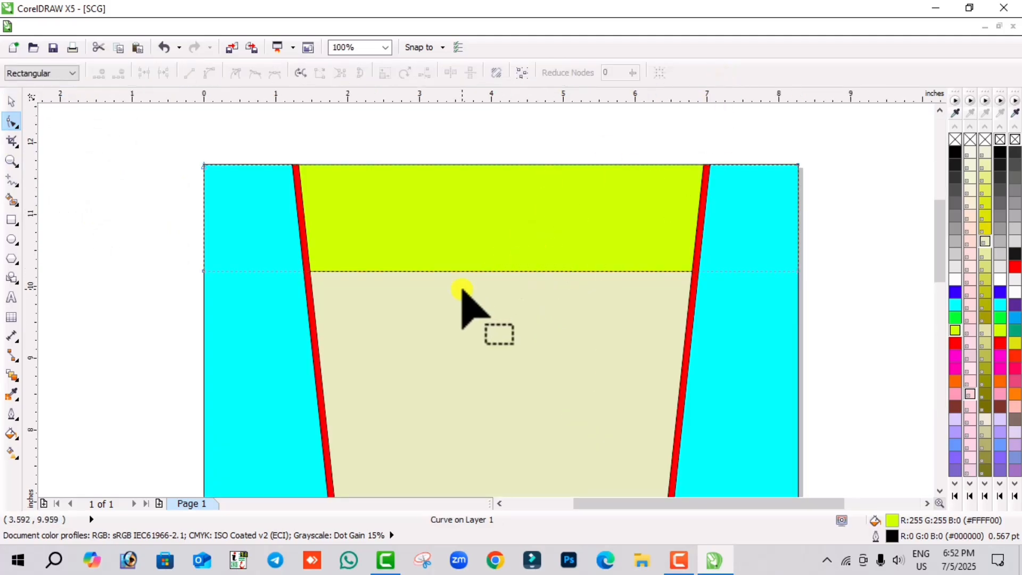
{"action": "double_click", "coordinate": [494, 271]}
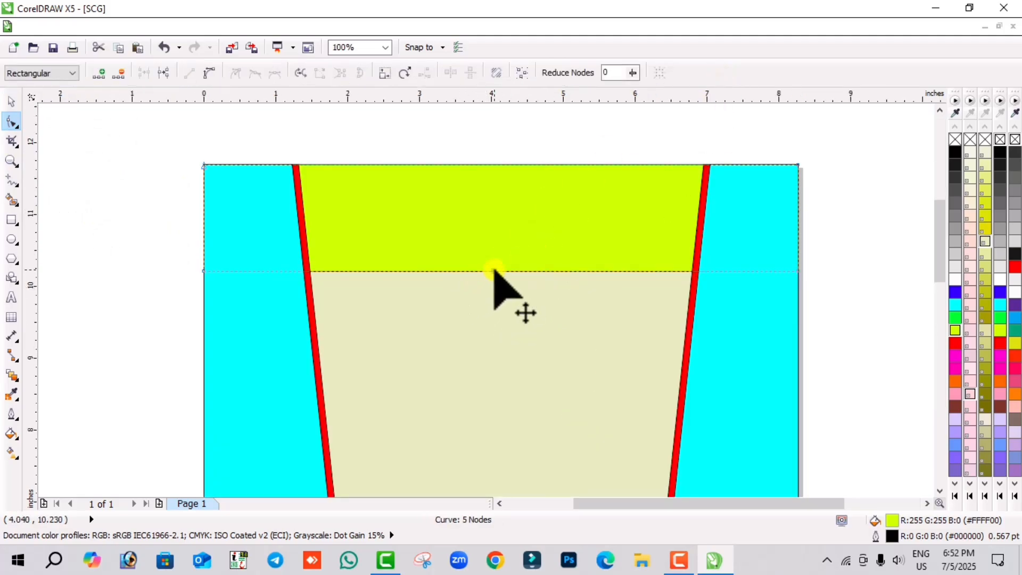
{"action": "left_click_drag", "start_coordinate": [494, 271], "coordinate": [505, 223]}
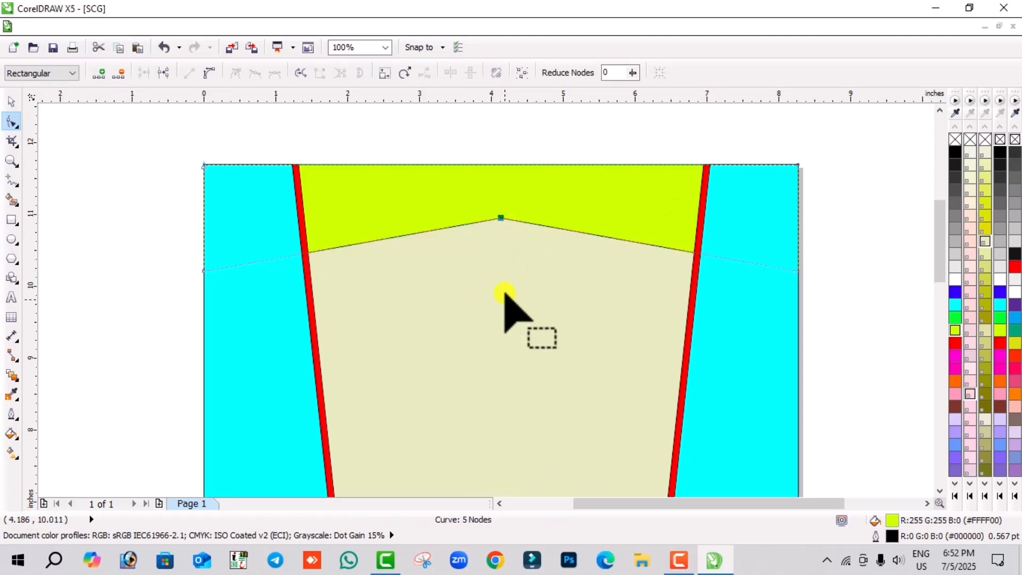
Create a vertically mirrored copy of the peaked yellow header directly below the original at 100% scale.
{"action": "left_click", "coordinate": [6, 104]}
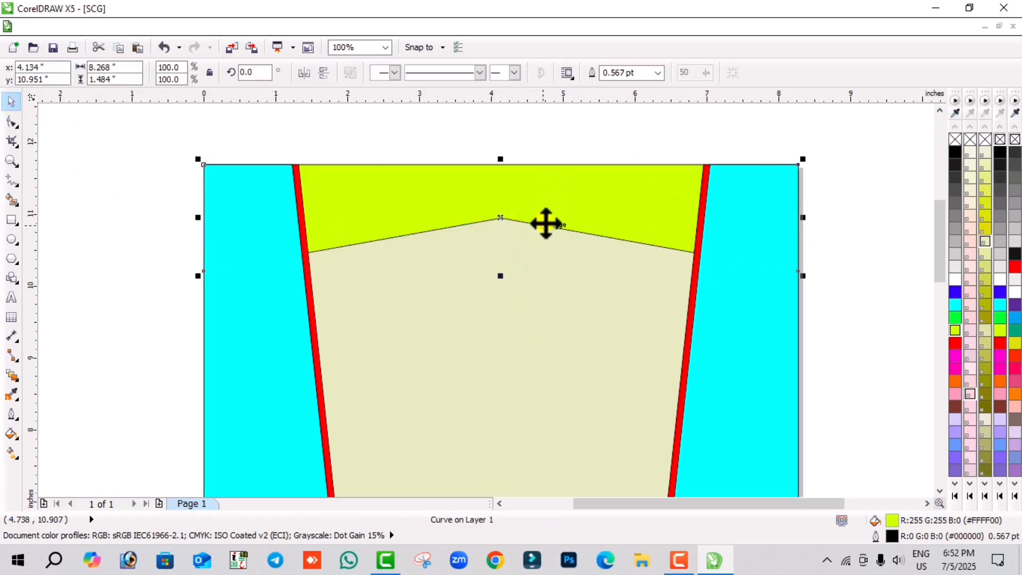
{"action": "scroll", "coordinate": [545, 223], "scroll_direction": "down", "scroll_amount": 2}
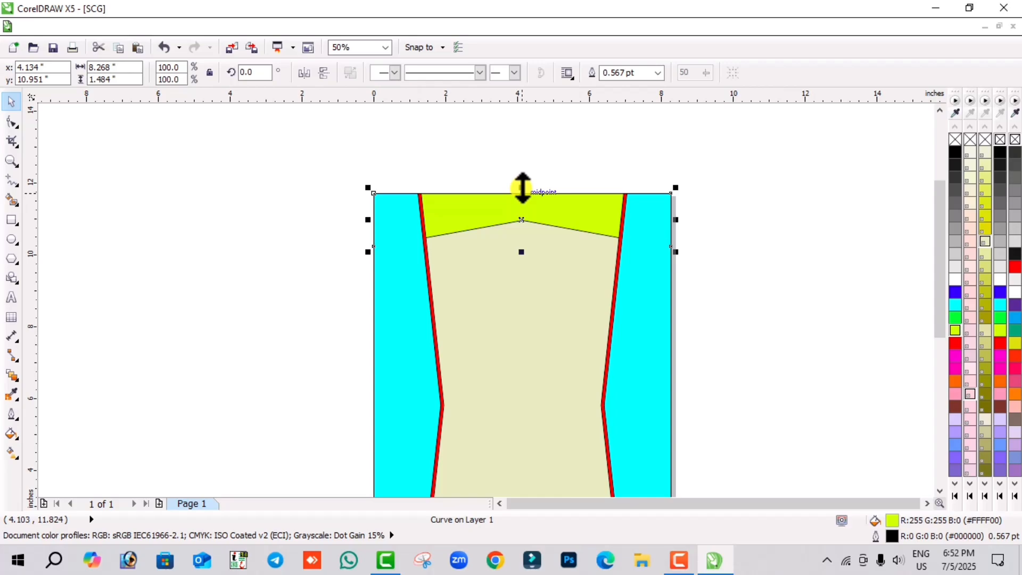
{"action": "left_click_drag", "start_coordinate": [523, 188], "coordinate": [522, 298]}
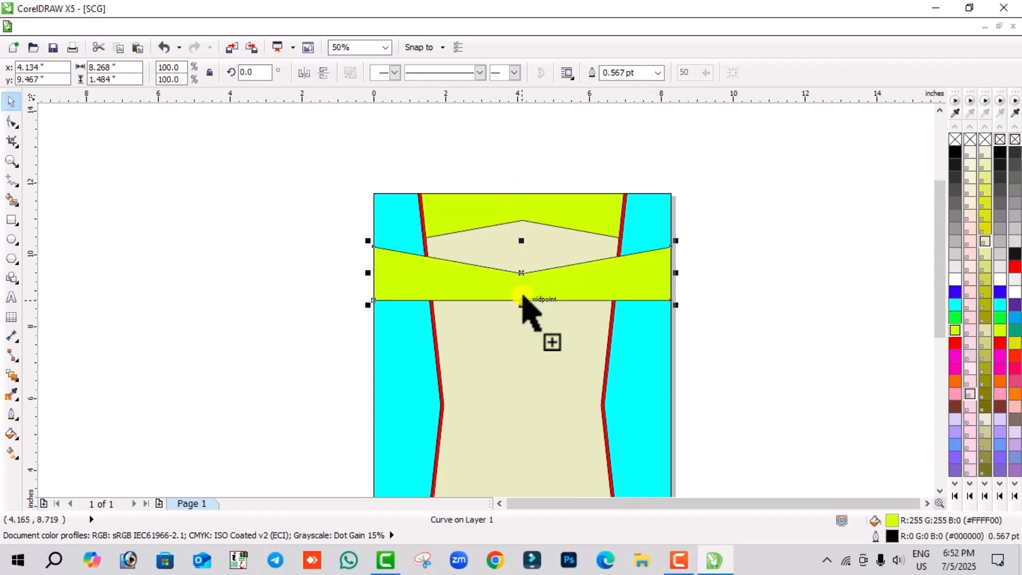
Align the mirrored yellow band with the page rectangle's bottom edge and deselect.
{"action": "scroll", "coordinate": [522, 298], "scroll_direction": "down", "scroll_amount": 1}
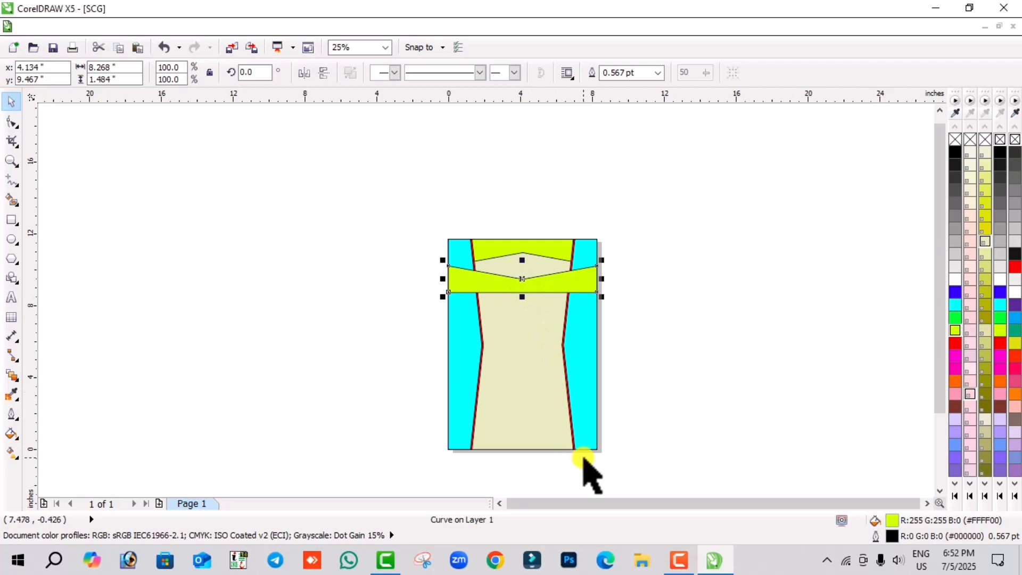
{"action": "left_click", "coordinate": [537, 426], "text": "shift"}
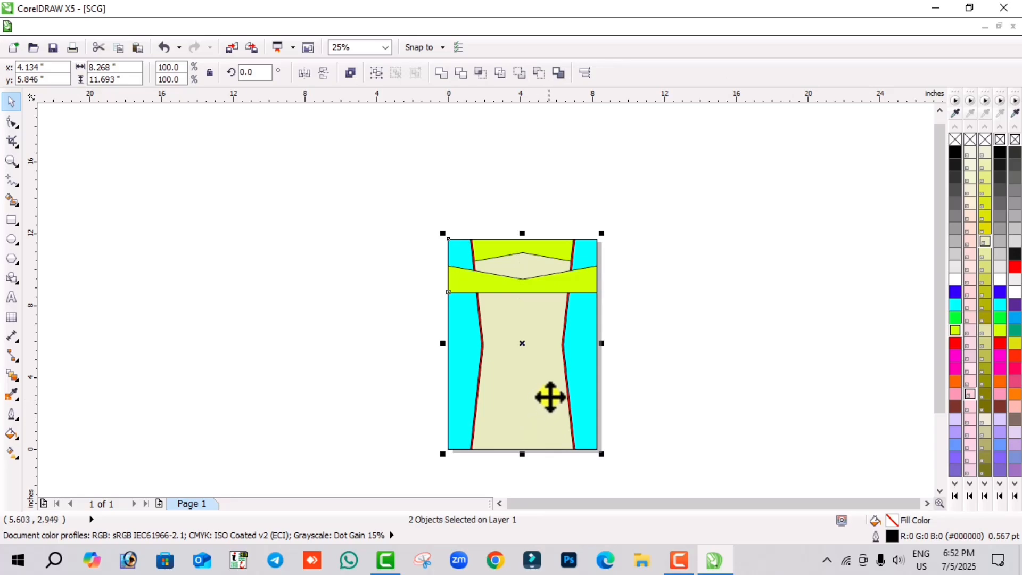
{"action": "key", "text": "b"}
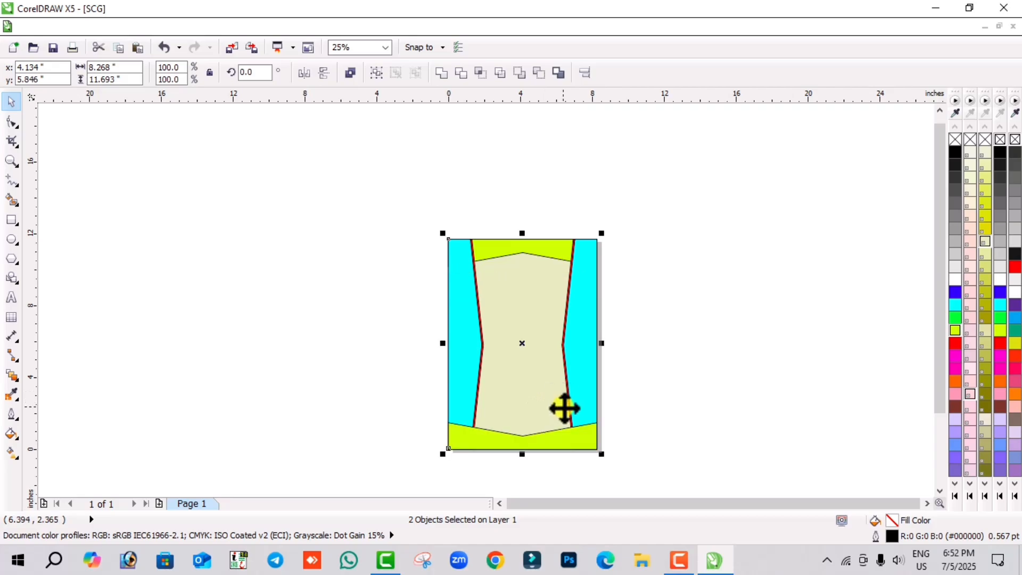
{"action": "left_click", "coordinate": [677, 399]}
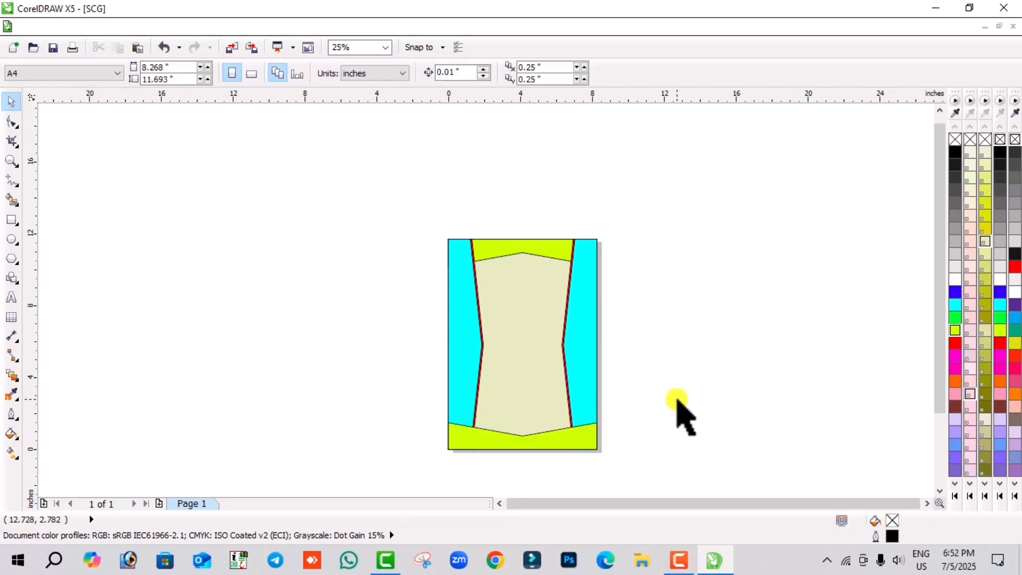
Send the yellow footer band behind both side strips and deselect it.
{"action": "left_click", "coordinate": [534, 439]}
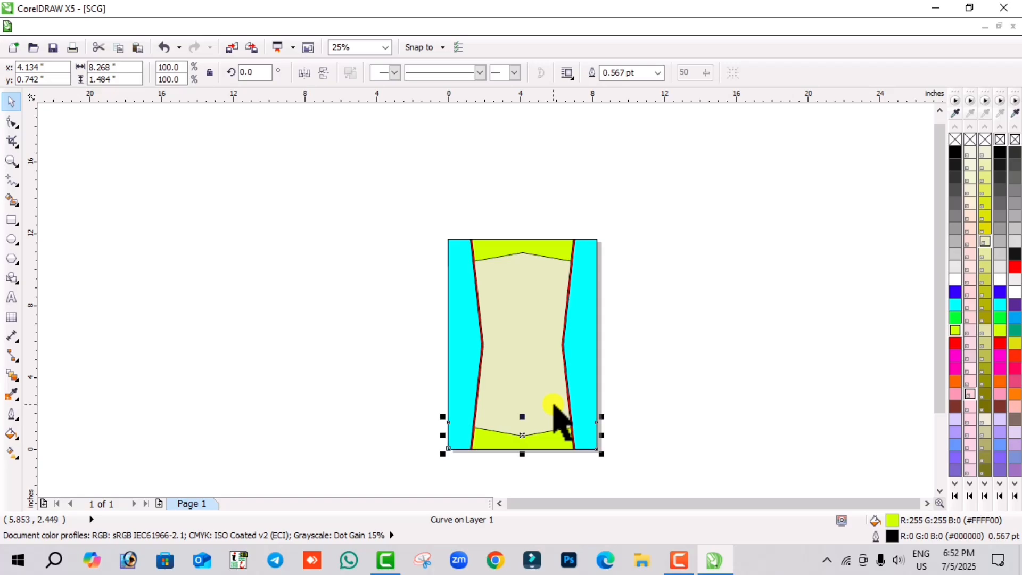
{"action": "left_click", "coordinate": [368, 362]}
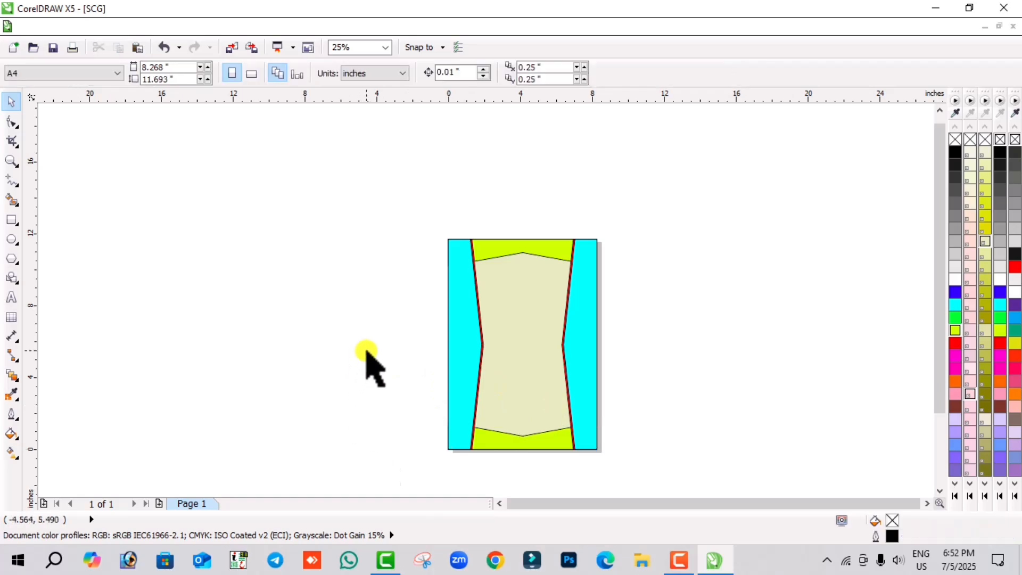
{"action": "scroll", "coordinate": [539, 444], "scroll_direction": "up", "scroll_amount": 1}
{"action": "scroll", "coordinate": [556, 378], "scroll_direction": "down", "scroll_amount": 1}
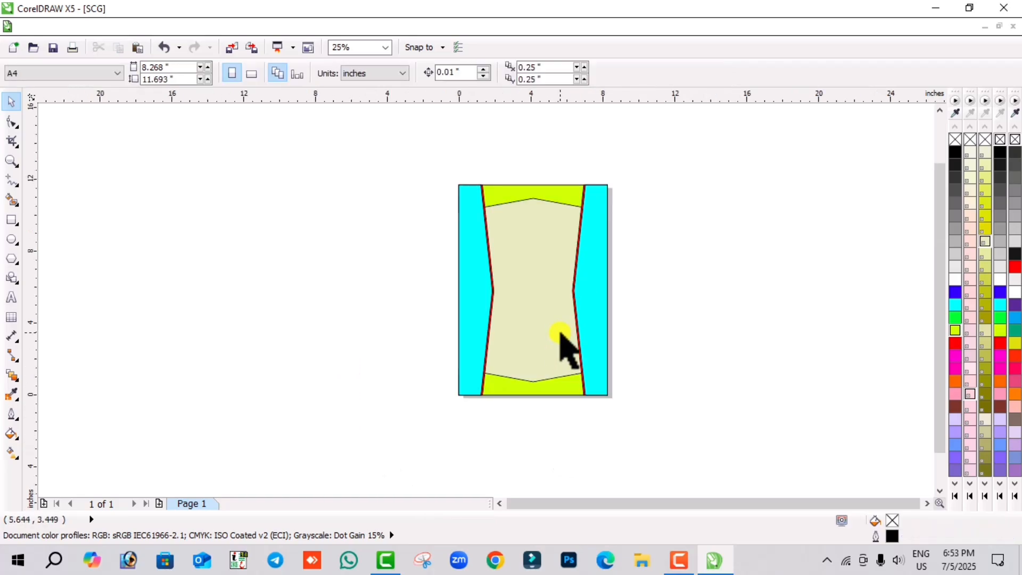
Fill both the header and footer bands with green (#00FF00) and deselect them.
{"action": "left_click", "coordinate": [542, 186]}
{"action": "left_click", "coordinate": [532, 389], "text": "shift"}
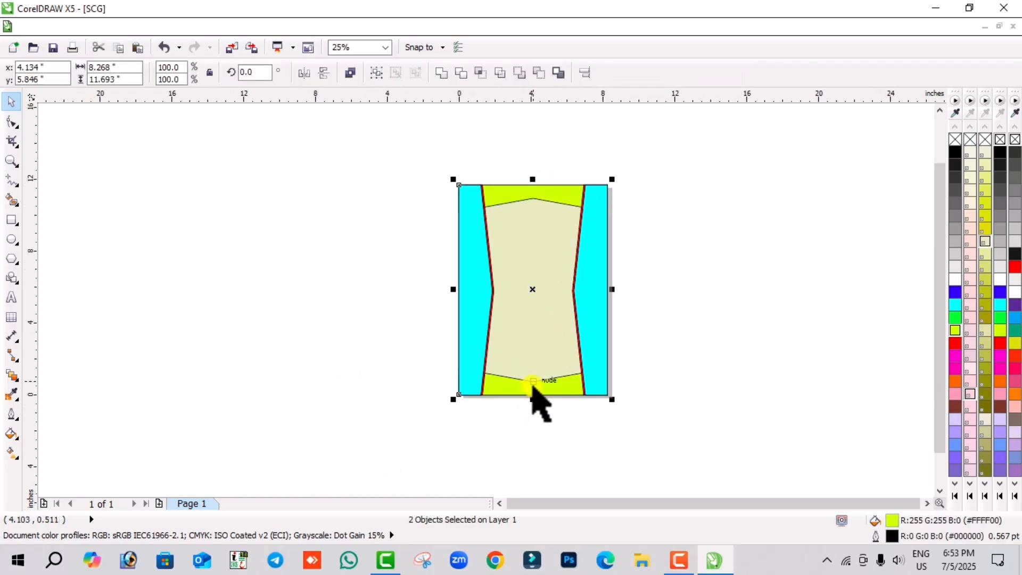
{"action": "left_click", "coordinate": [955, 317]}
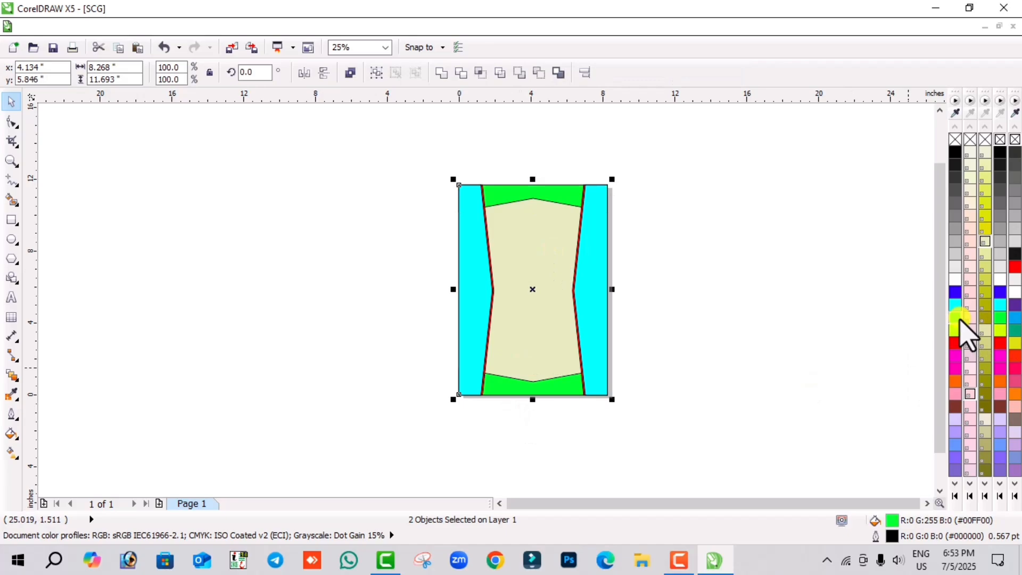
{"action": "left_click", "coordinate": [876, 373]}
Try a white-filled copy of the green header, placed about 0.1 inch lower behind it as a border, and undo it.
{"action": "left_click", "coordinate": [529, 191]}
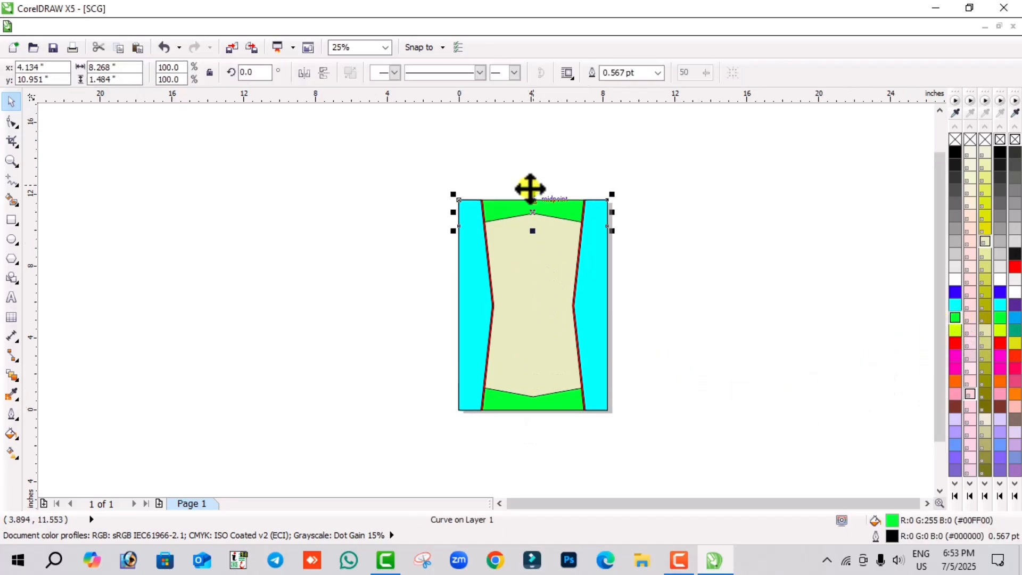
{"action": "scroll", "coordinate": [530, 217], "scroll_direction": "up", "scroll_amount": 2}
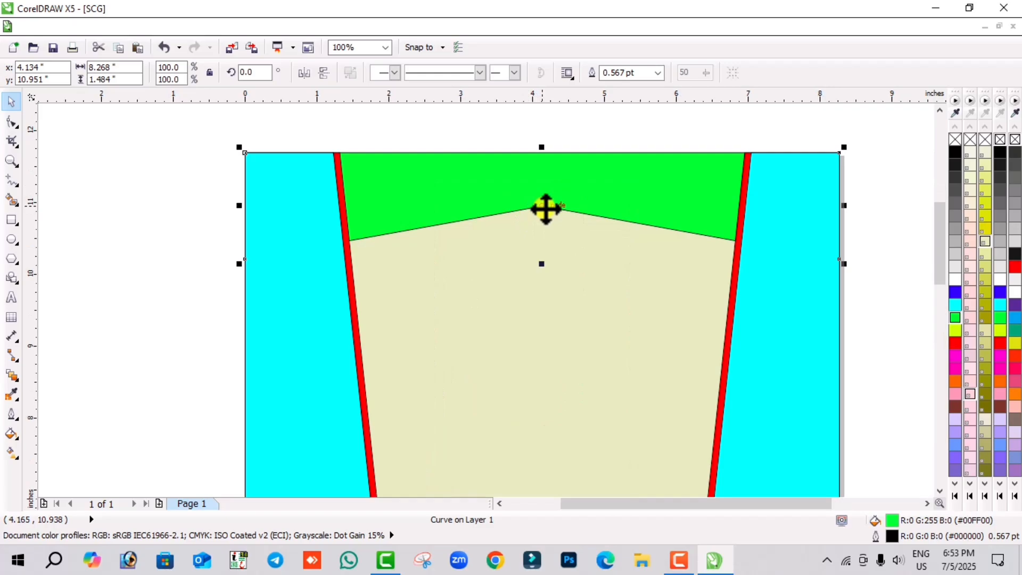
{"action": "left_click_drag", "start_coordinate": [546, 209], "coordinate": [543, 215]}
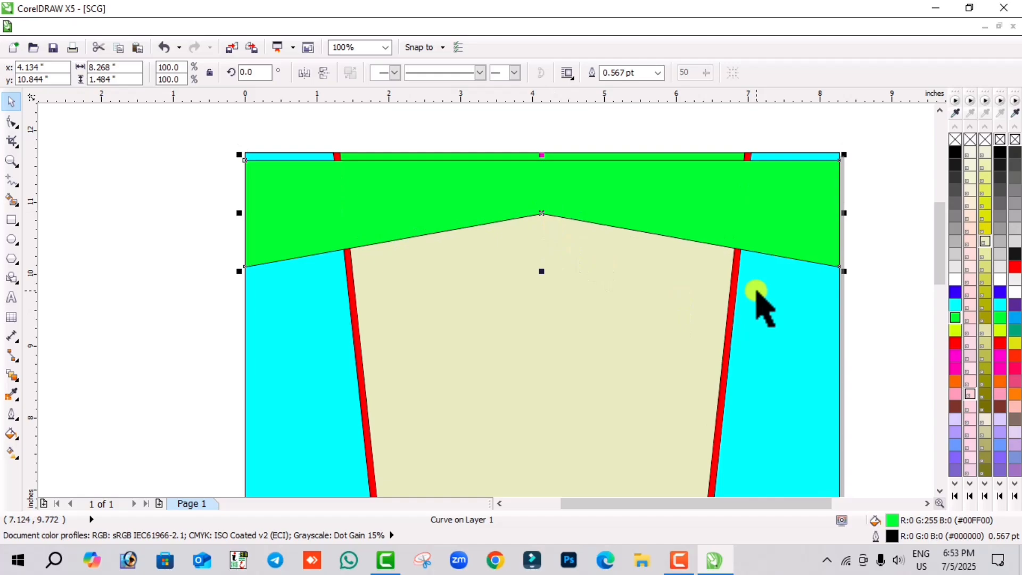
{"action": "key", "text": "shift+Page_Down"}
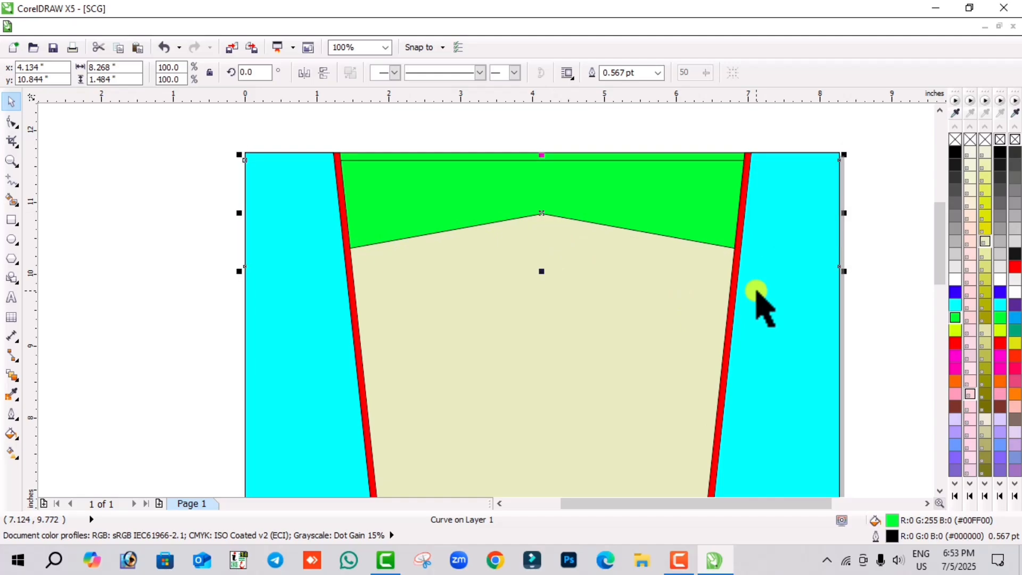
{"action": "left_click", "coordinate": [956, 280]}
{"action": "left_click", "coordinate": [907, 302]}
{"action": "scroll", "coordinate": [582, 289], "scroll_direction": "down", "scroll_amount": 1}
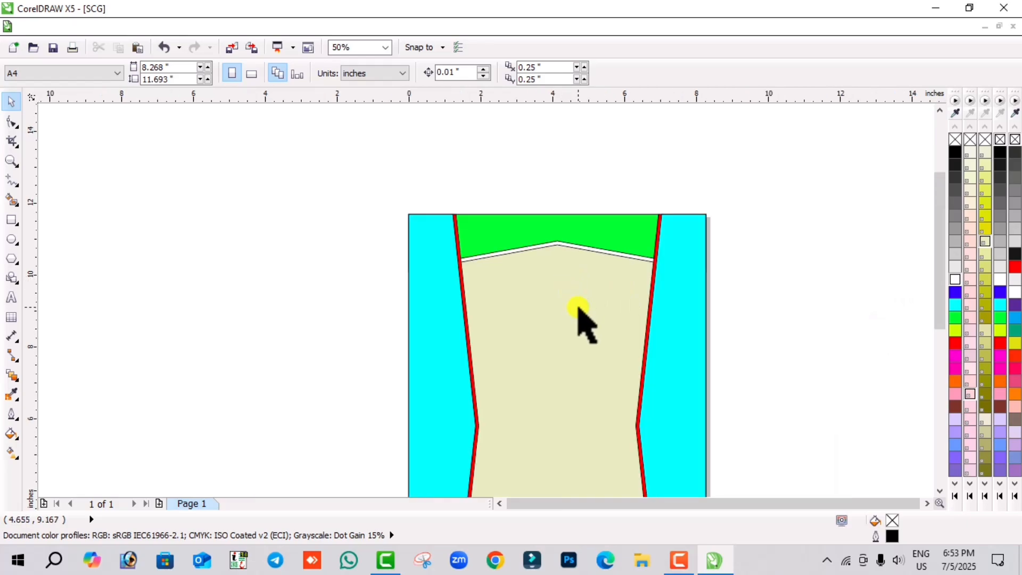
{"action": "scroll", "coordinate": [551, 306], "scroll_direction": "down", "scroll_amount": 1}
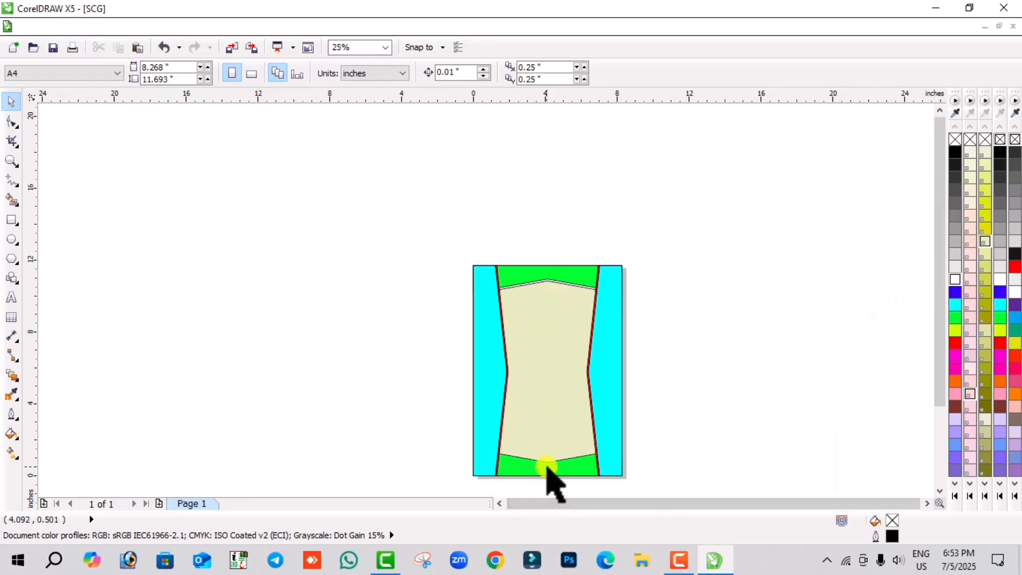
{"action": "left_click", "coordinate": [567, 310]}
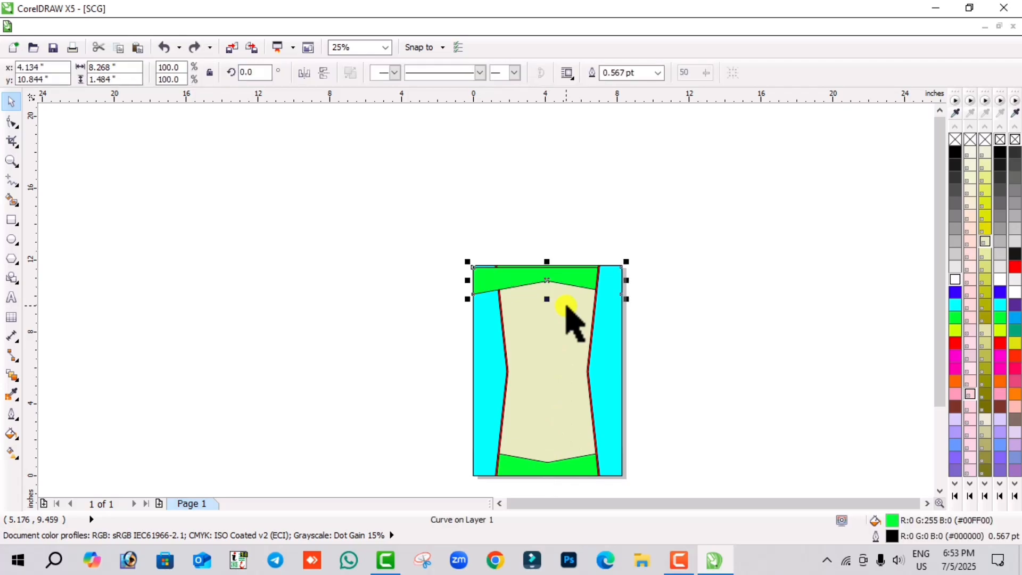
{"action": "left_click", "coordinate": [652, 296]}
Try lowering the three bottom-edge nodes of the green header by 0.1 inch to a band height of 1.584 inches.
{"action": "scroll", "coordinate": [586, 285], "scroll_direction": "up", "scroll_amount": 2}
{"action": "left_click", "coordinate": [534, 296]}
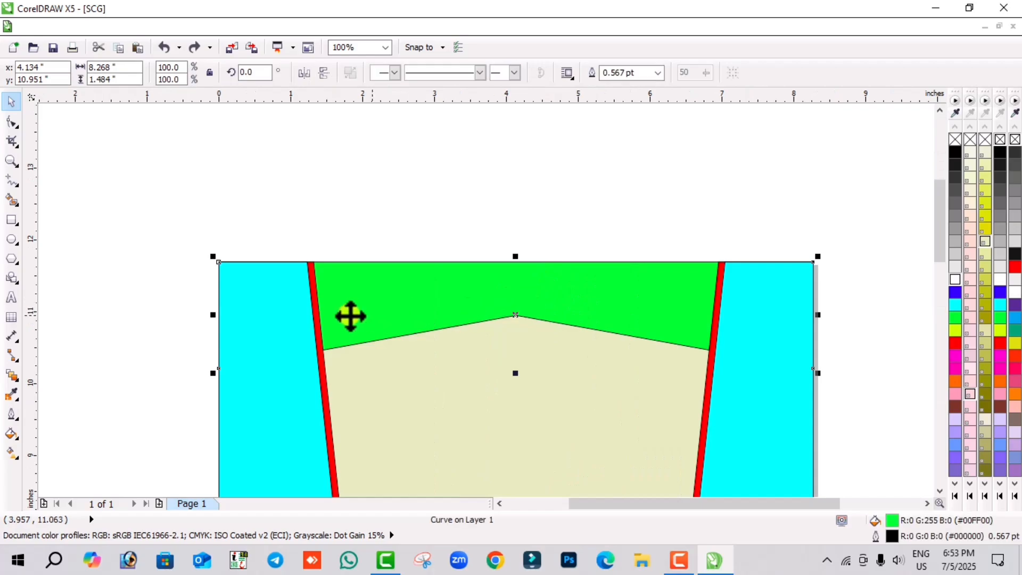
{"action": "left_click", "coordinate": [10, 122]}
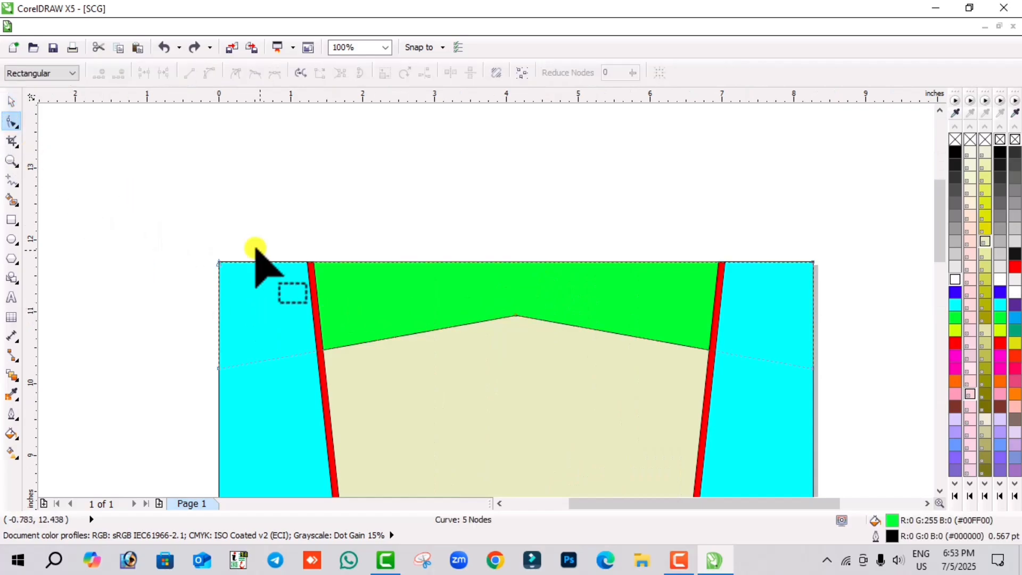
{"action": "left_click", "coordinate": [217, 369]}
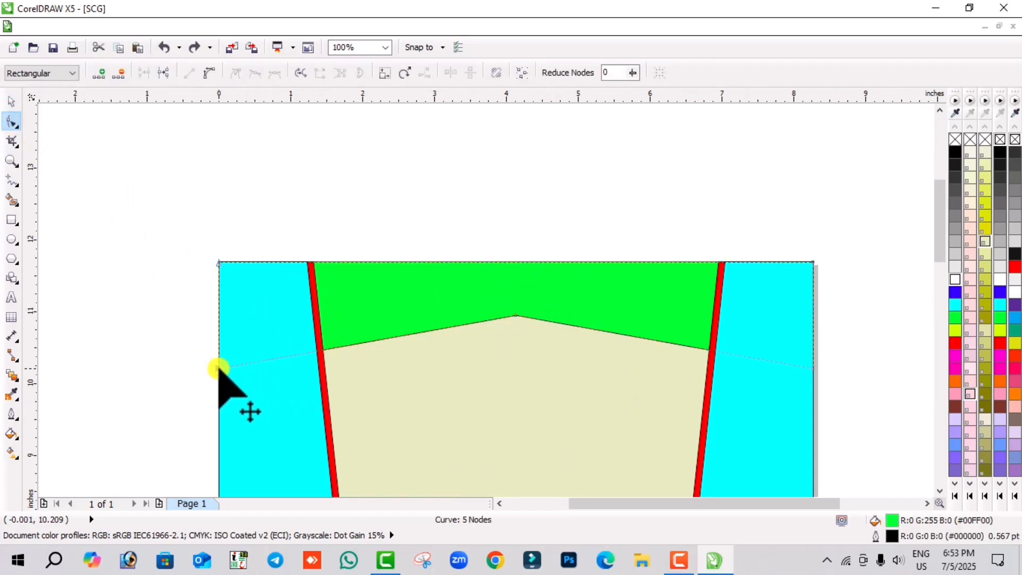
{"action": "left_click", "coordinate": [516, 317], "text": "shift"}
{"action": "left_click", "coordinate": [811, 369], "text": "shift"}
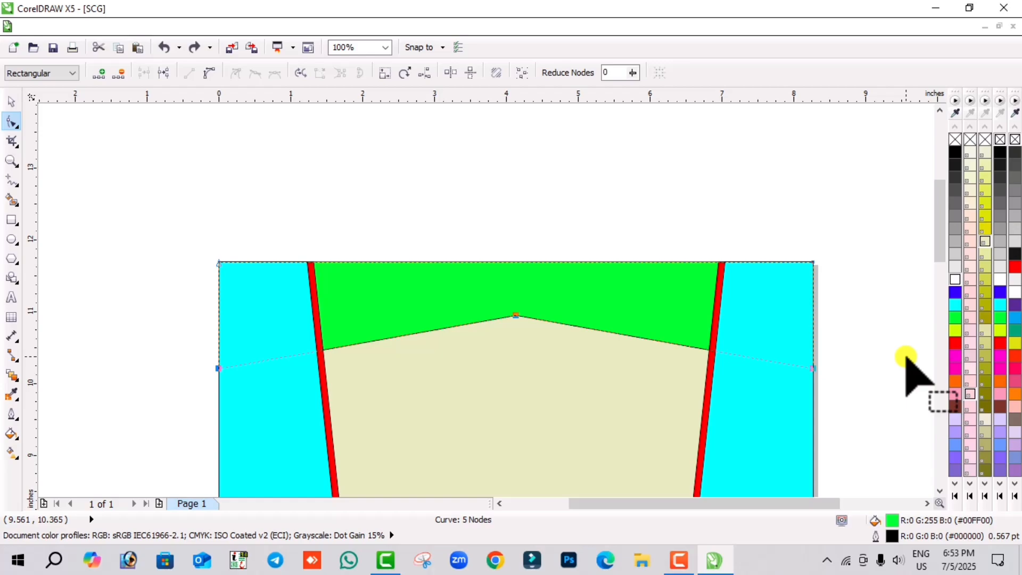
{"action": "key", "text": "Down"}
{"action": "key", "text": "Down"}
{"action": "key", "text": "Down"}
{"action": "key", "text": "Down"}
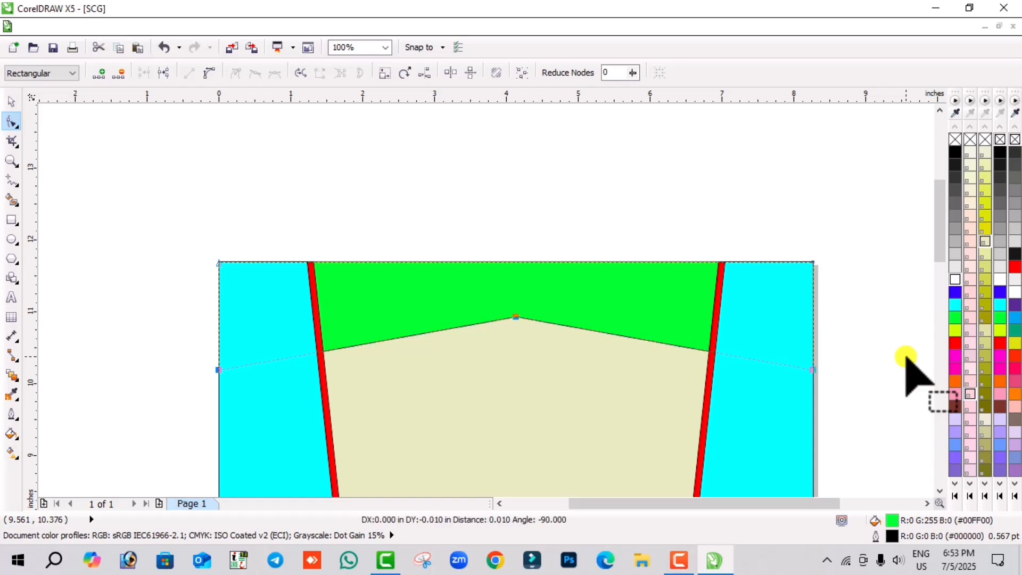
{"action": "key", "text": "Down"}
{"action": "key", "text": "Down"}
{"action": "key", "text": "Down"}
{"action": "key", "text": "Down"}
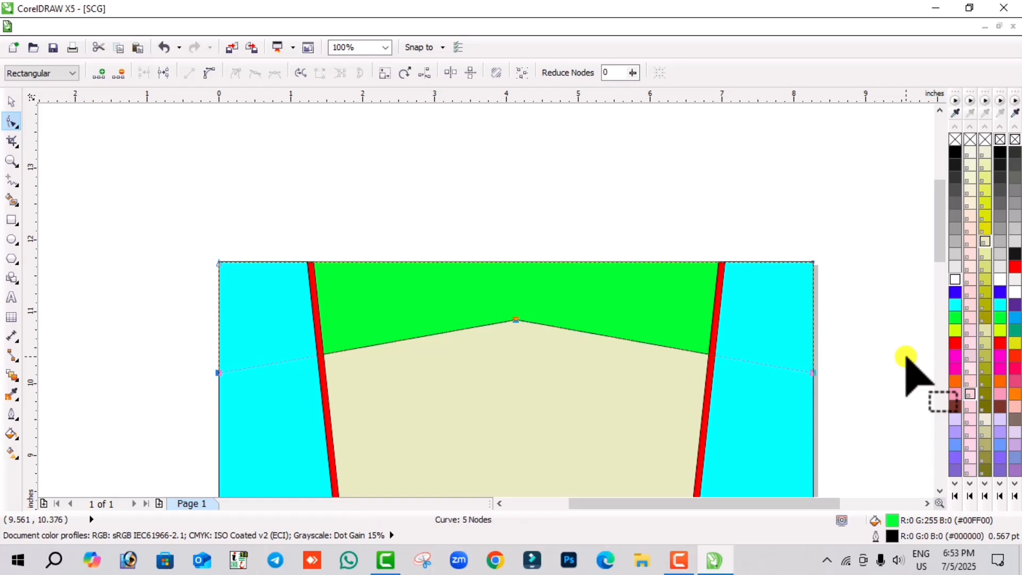
{"action": "key", "text": "Down"}
{"action": "key", "text": "Down"}
{"action": "key", "text": "Down"}
{"action": "key", "text": "Down"}
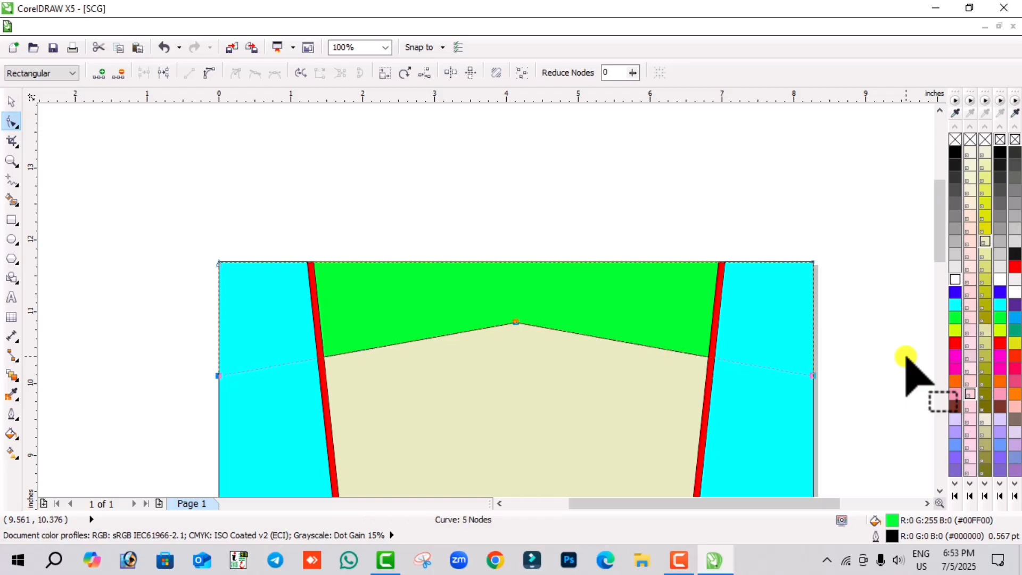
{"action": "left_click", "coordinate": [11, 101]}
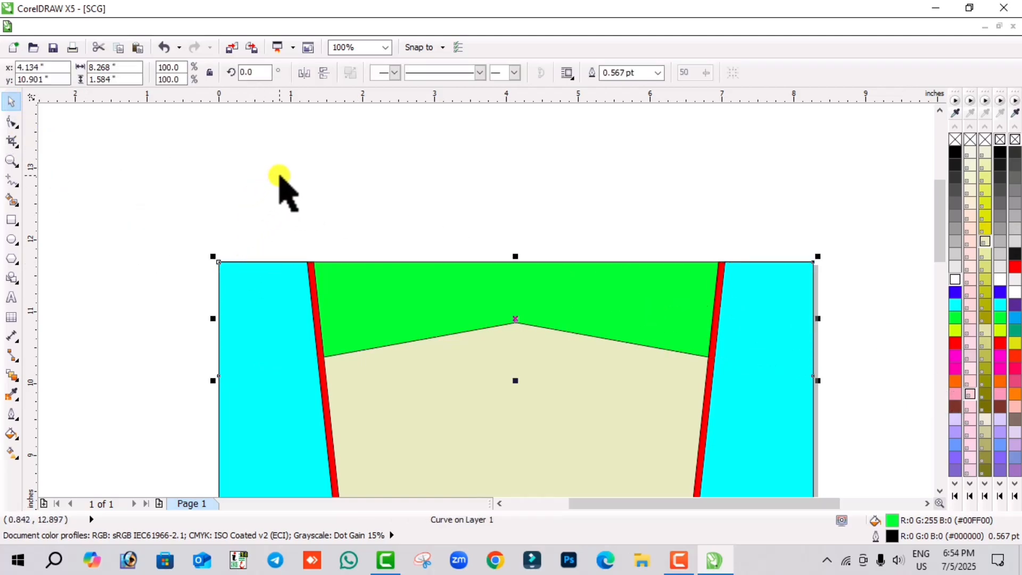
Try sending the reshaped header backward, undo that and the node moves, and deselect the green header.
{"action": "key", "text": "ctrl+Page_Down"}
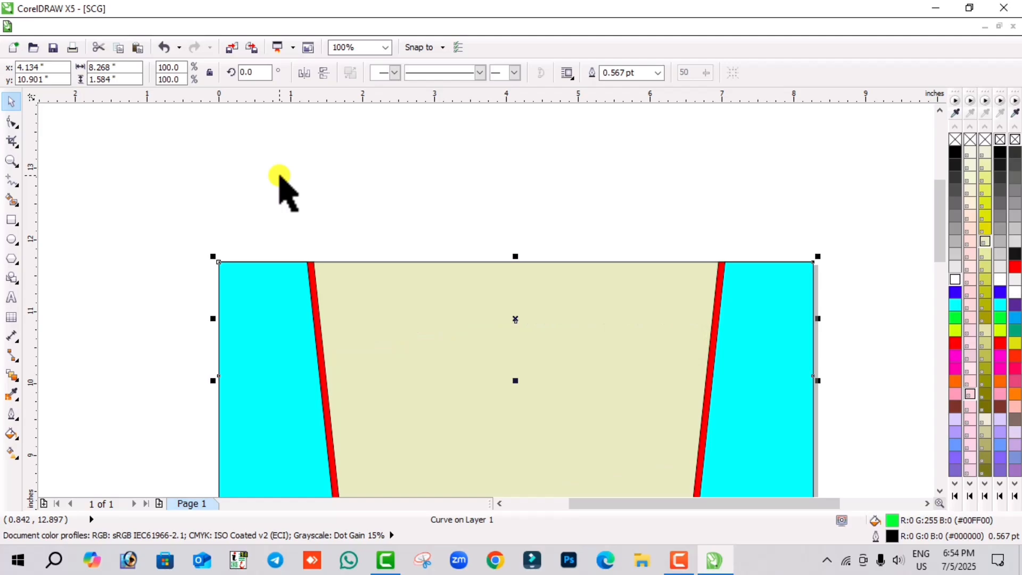
{"action": "key", "text": "ctrl+z"}
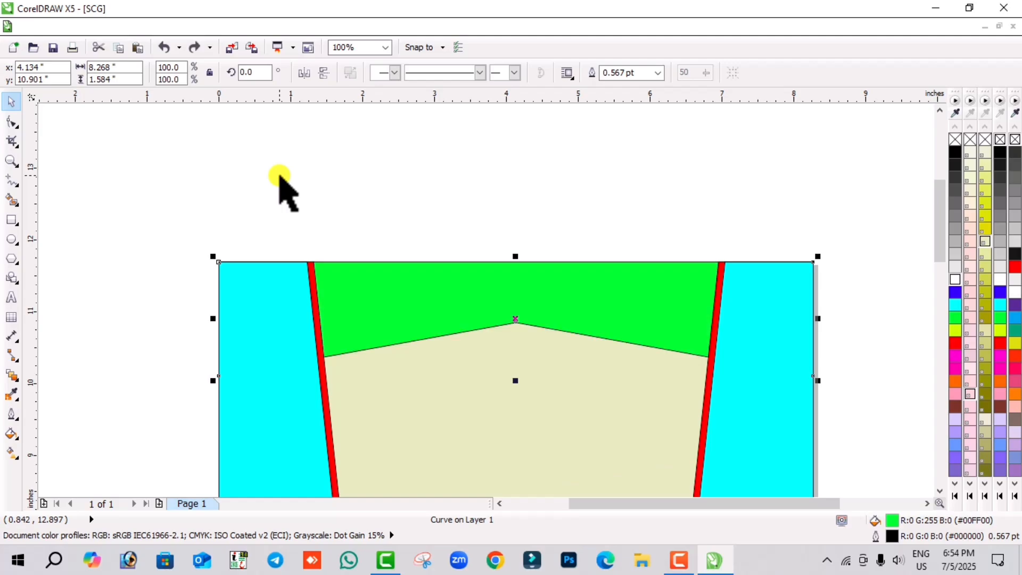
{"action": "key", "text": "ctrl+z"}
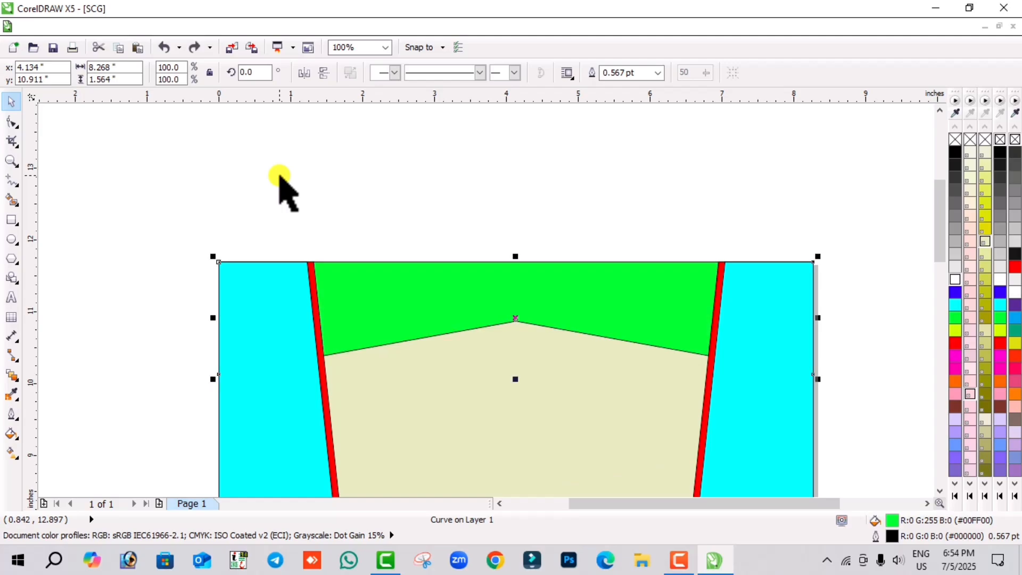
{"action": "key", "text": "ctrl+z"}
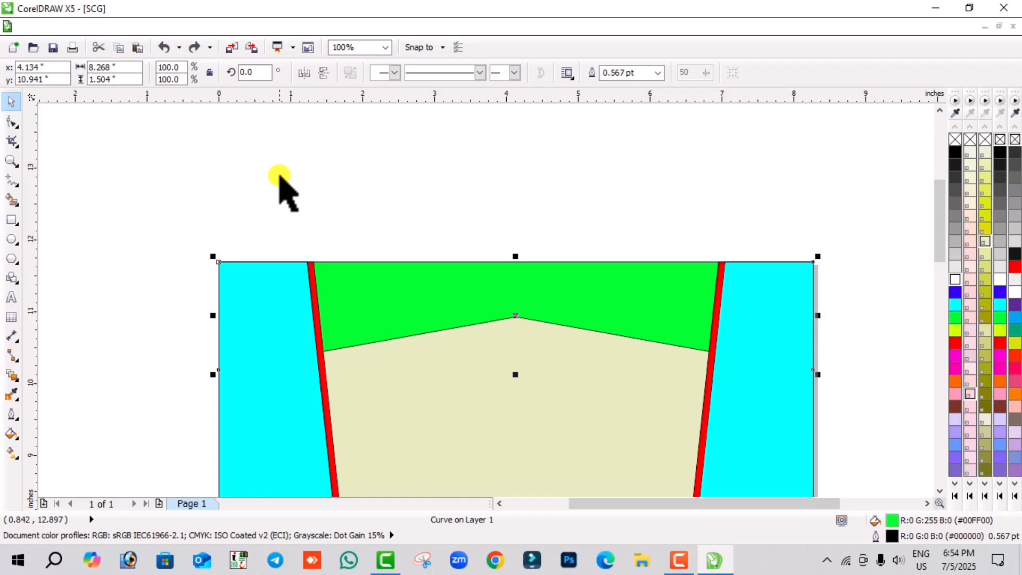
{"action": "key", "text": "ctrl+z"}
{"action": "key", "text": "ctrl+z"}
{"action": "key", "text": "ctrl+z"}
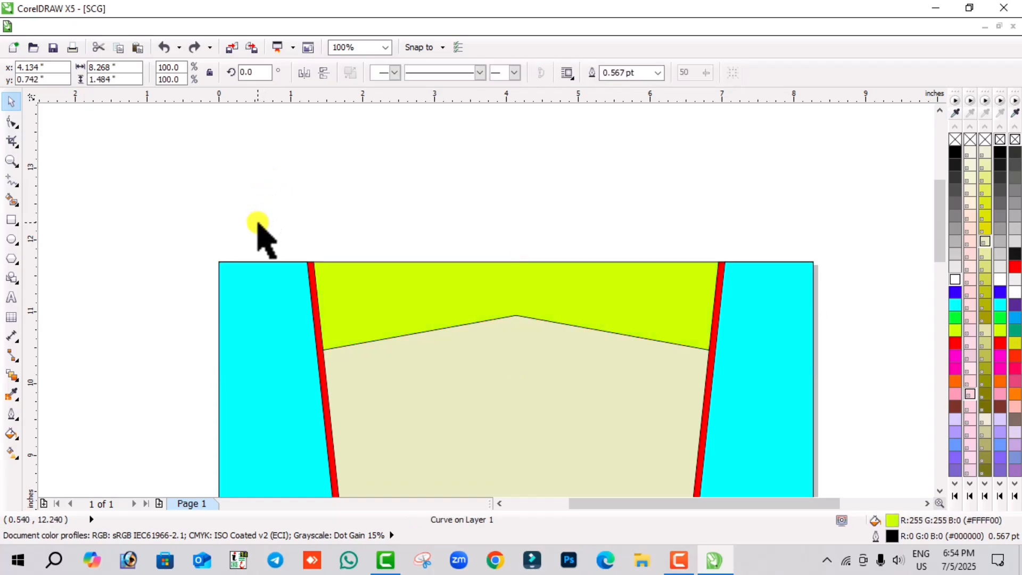
{"action": "key", "text": "ctrl+shift+z"}
{"action": "key", "text": "Escape"}
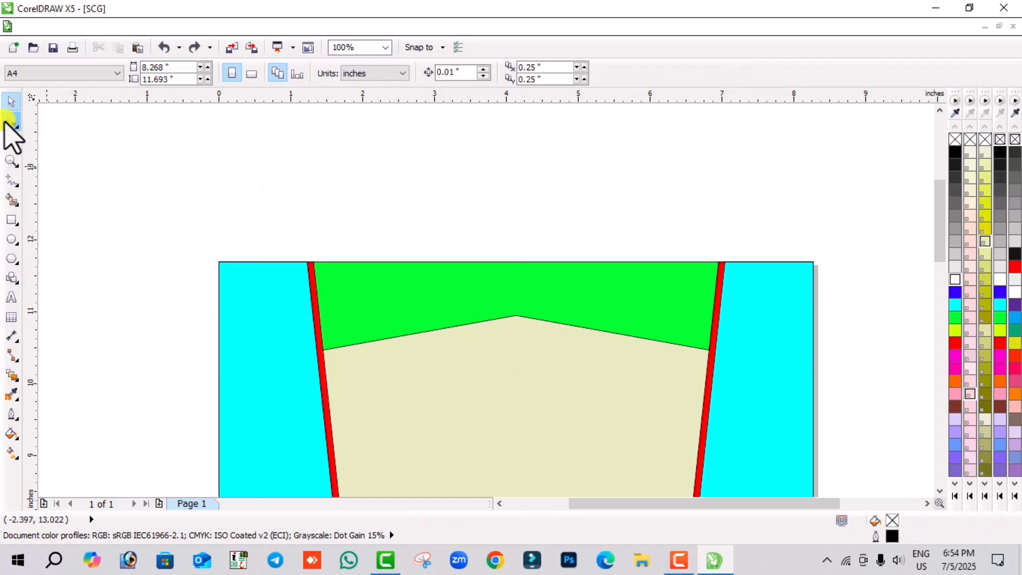
Duplicate the green header in place, lower the copy's three bottom-edge nodes by 0.1 inch, and send the copy behind the original.
{"action": "left_click", "coordinate": [434, 290]}
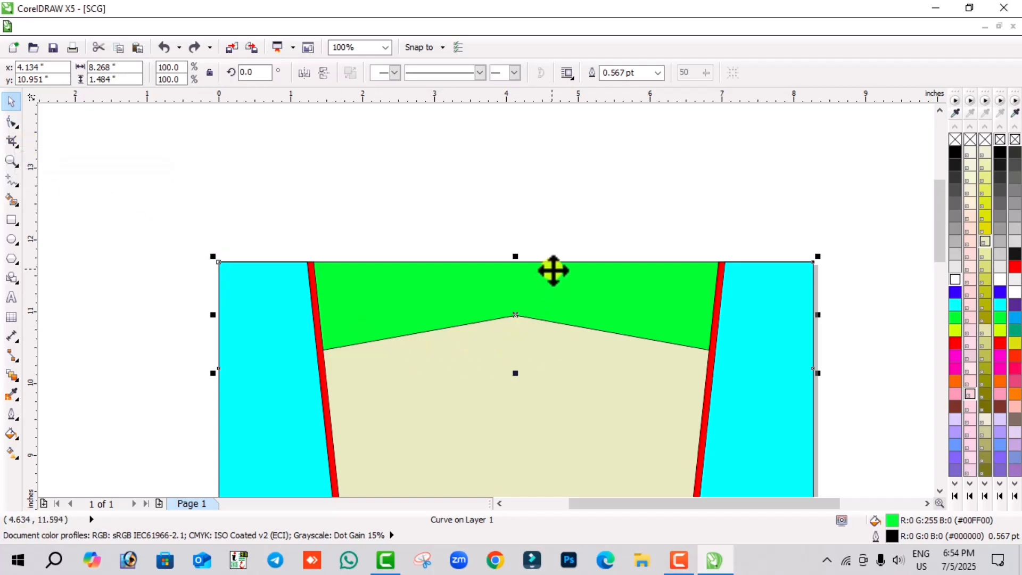
{"action": "left_click", "coordinate": [553, 271]}
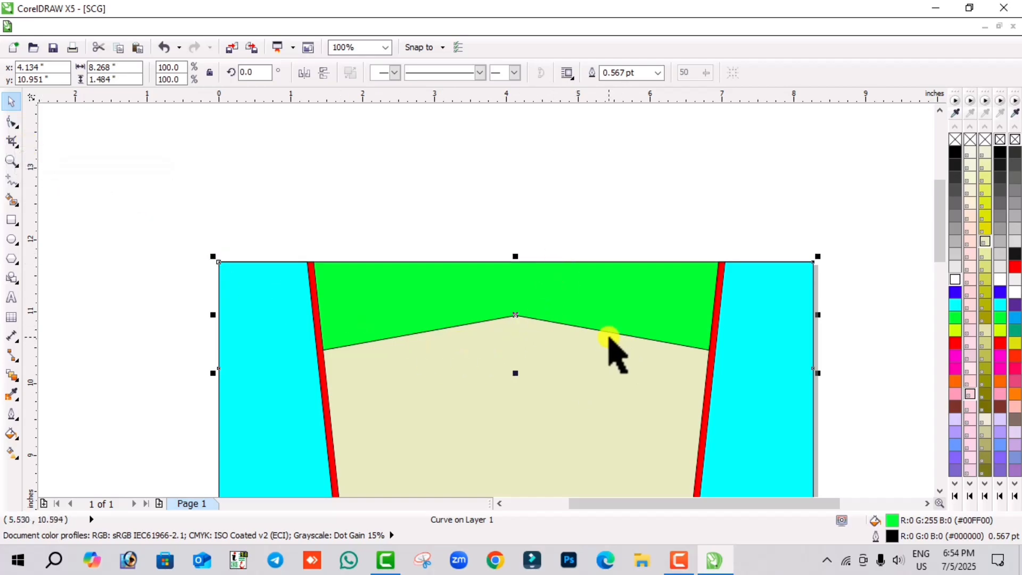
{"action": "left_click", "coordinate": [12, 123]}
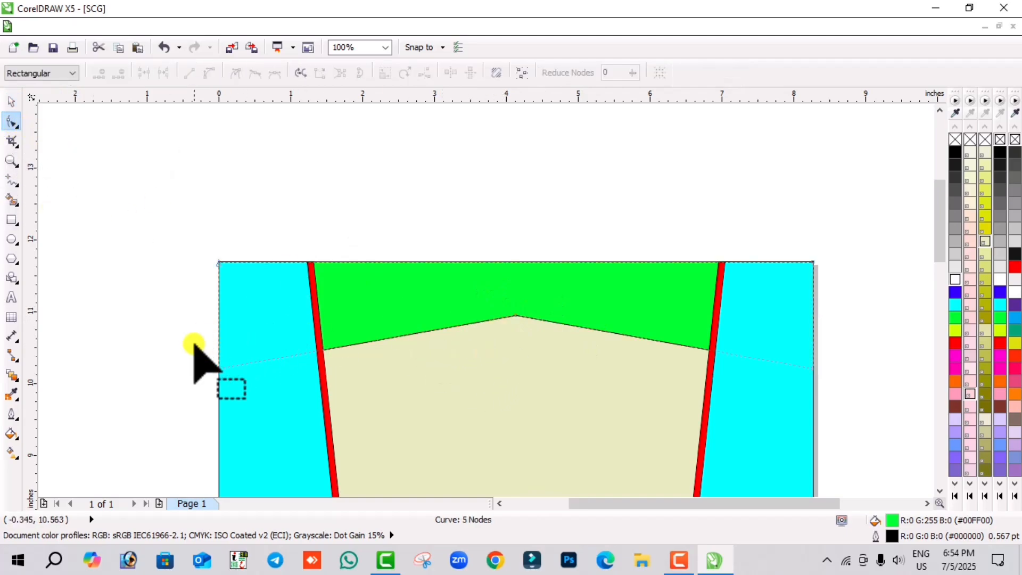
{"action": "left_click", "coordinate": [217, 368]}
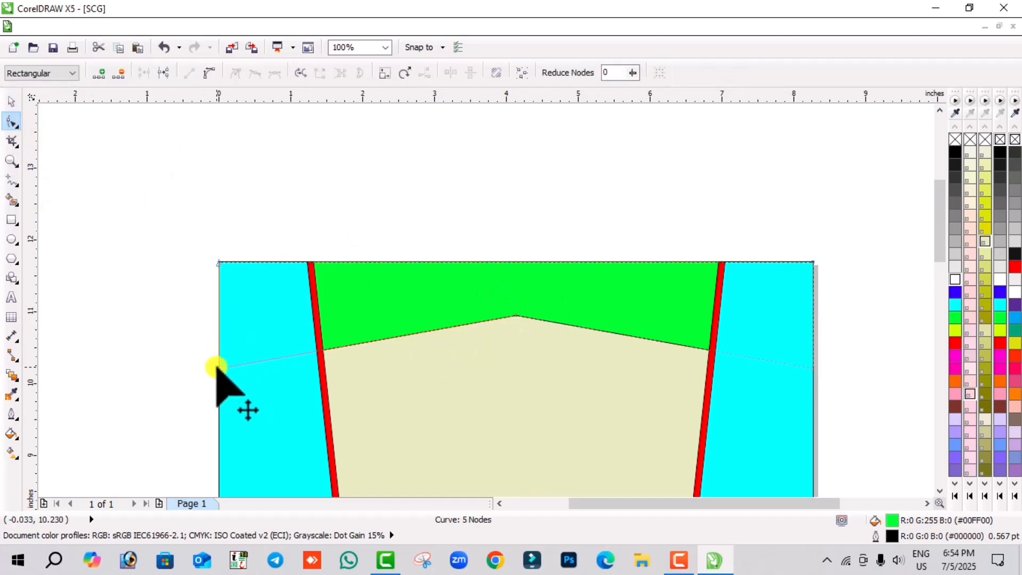
{"action": "left_click", "coordinate": [515, 316], "text": "shift"}
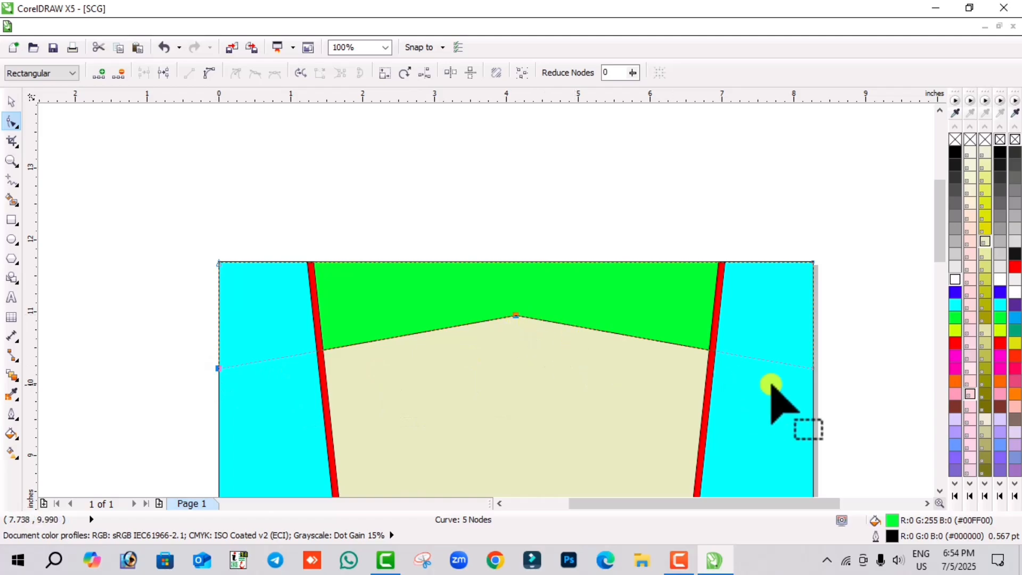
{"action": "left_click", "coordinate": [813, 368], "text": "shift"}
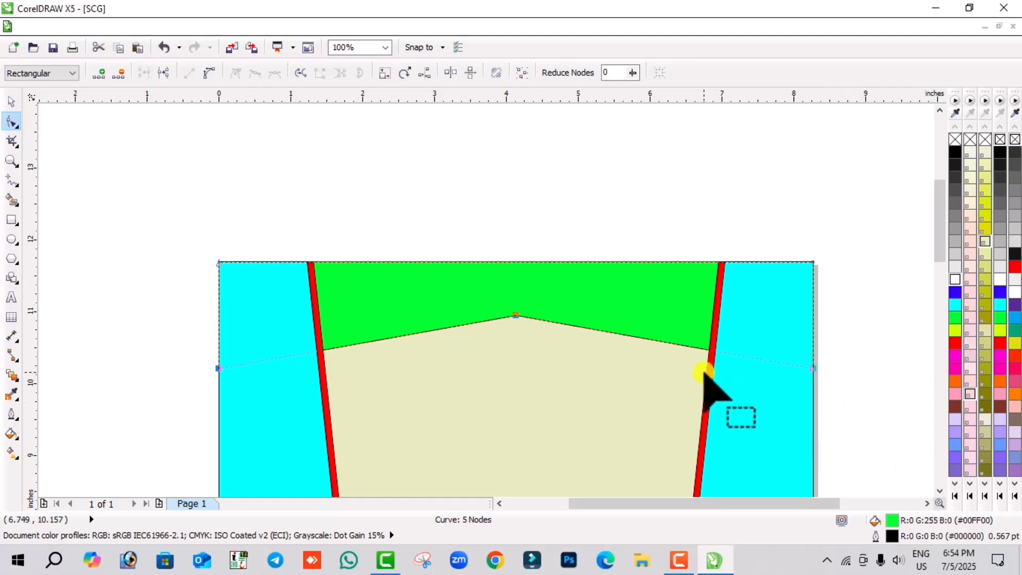
{"action": "left_click_drag", "start_coordinate": [702, 372], "coordinate": [709, 352]}
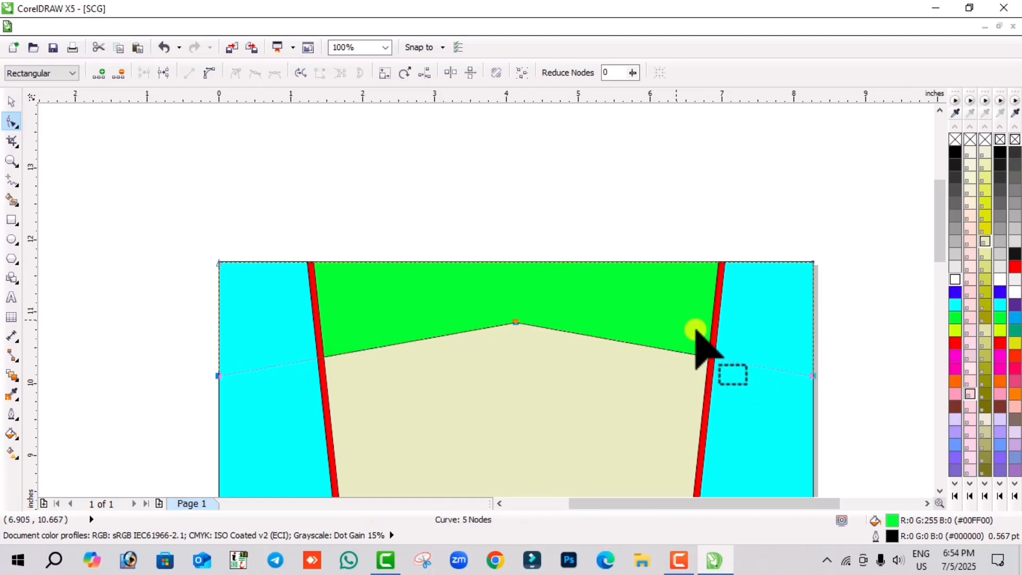
{"action": "left_click", "coordinate": [7, 117]}
{"action": "left_click", "coordinate": [10, 102]}
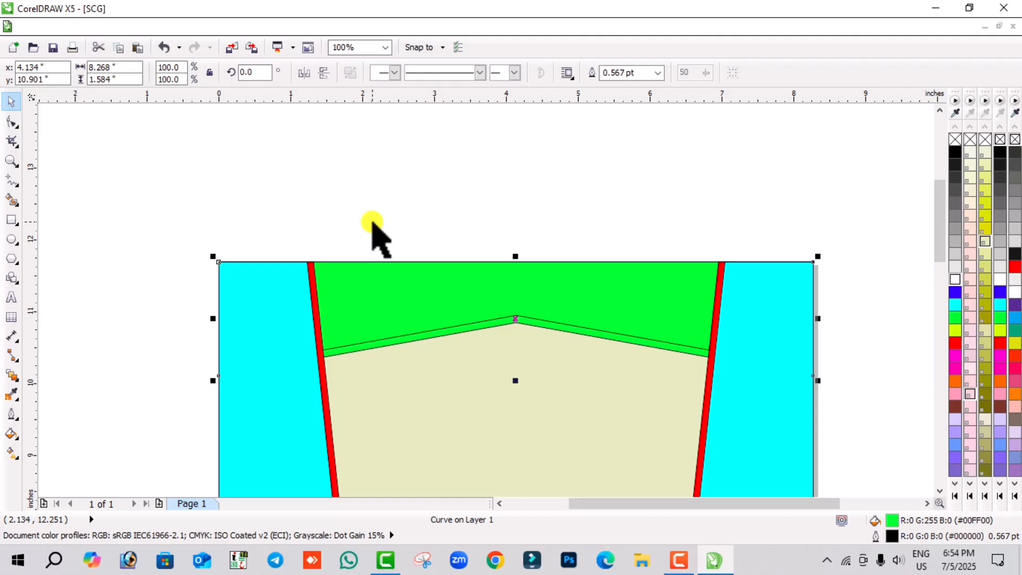
Try yellow and dark fills on the copy behind the header, settle on white (#FFFFFF), and deselect it.
{"action": "left_click", "coordinate": [956, 331]}
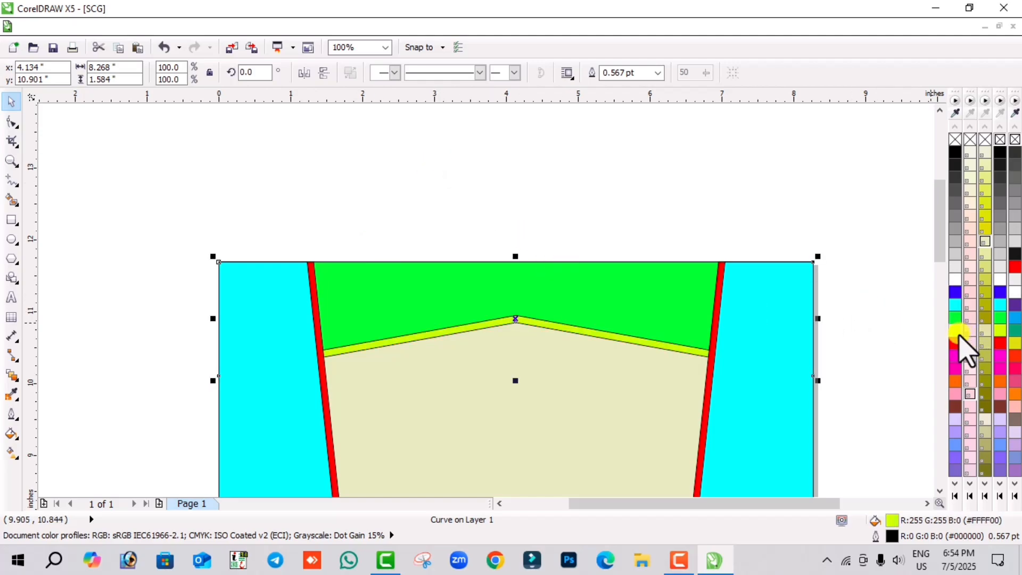
{"action": "left_click", "coordinate": [954, 281]}
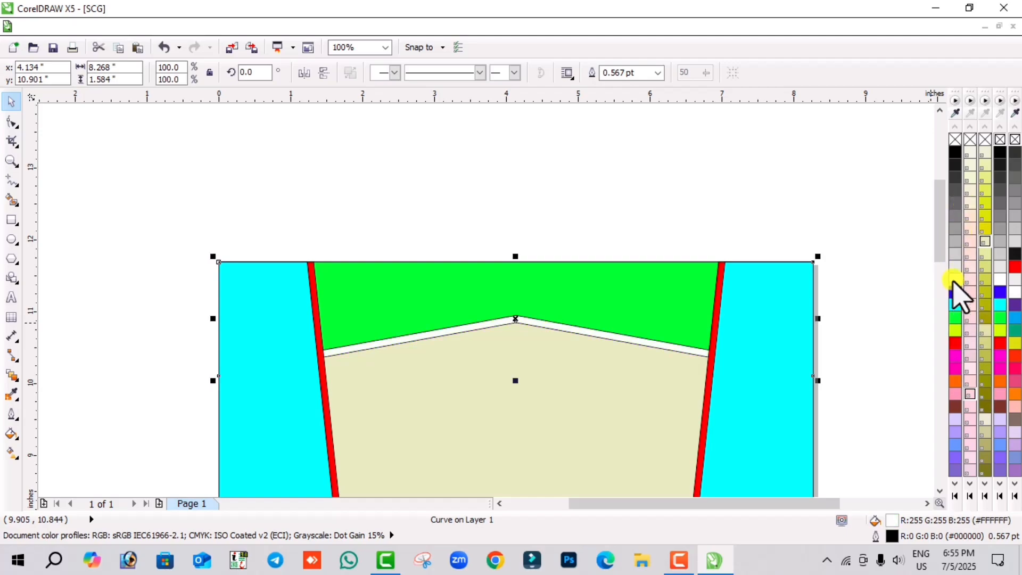
{"action": "left_click", "coordinate": [956, 158]}
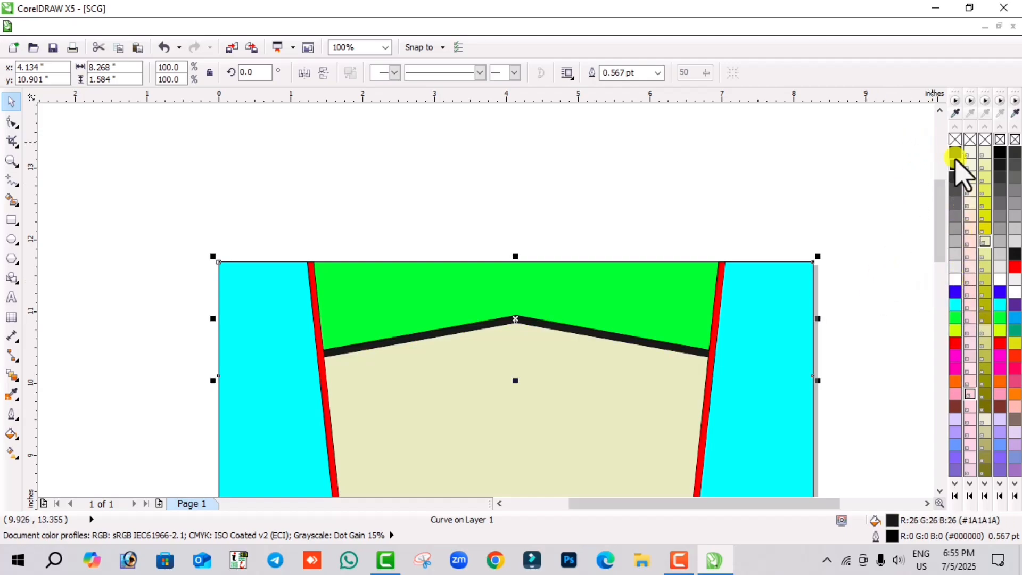
{"action": "left_click", "coordinate": [952, 281]}
{"action": "left_click", "coordinate": [862, 296]}
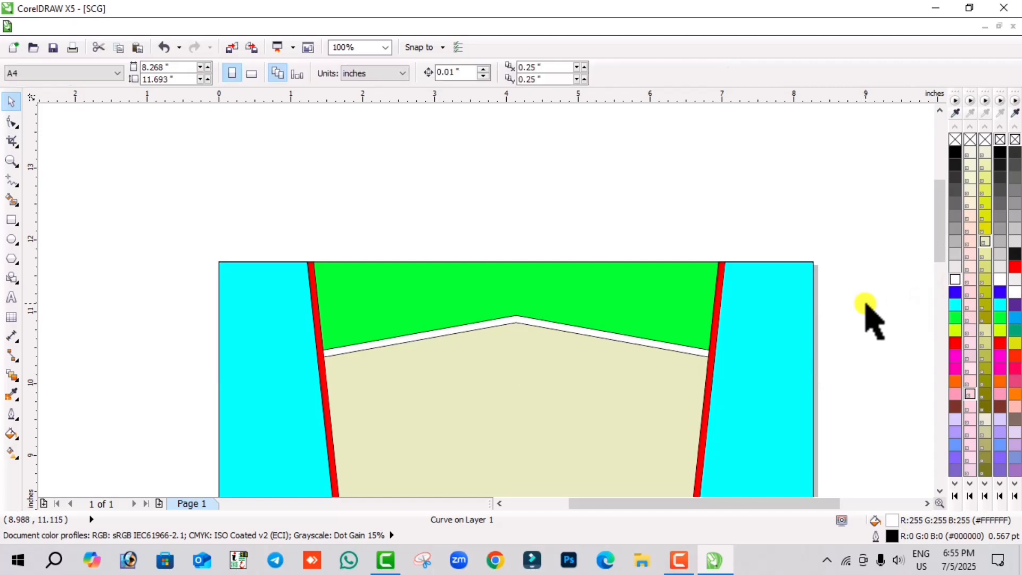
Group the green header with its white border copy and deselect the group.
{"action": "left_click", "coordinate": [665, 349]}
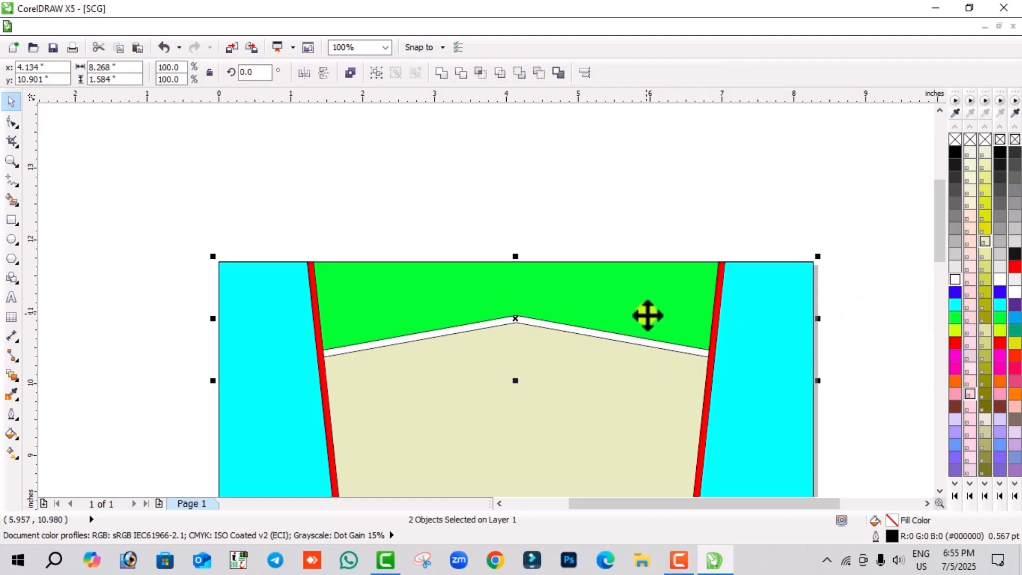
{"action": "key", "text": "ctrl+g"}
{"action": "scroll", "coordinate": [469, 384], "scroll_direction": "down", "scroll_amount": 2}
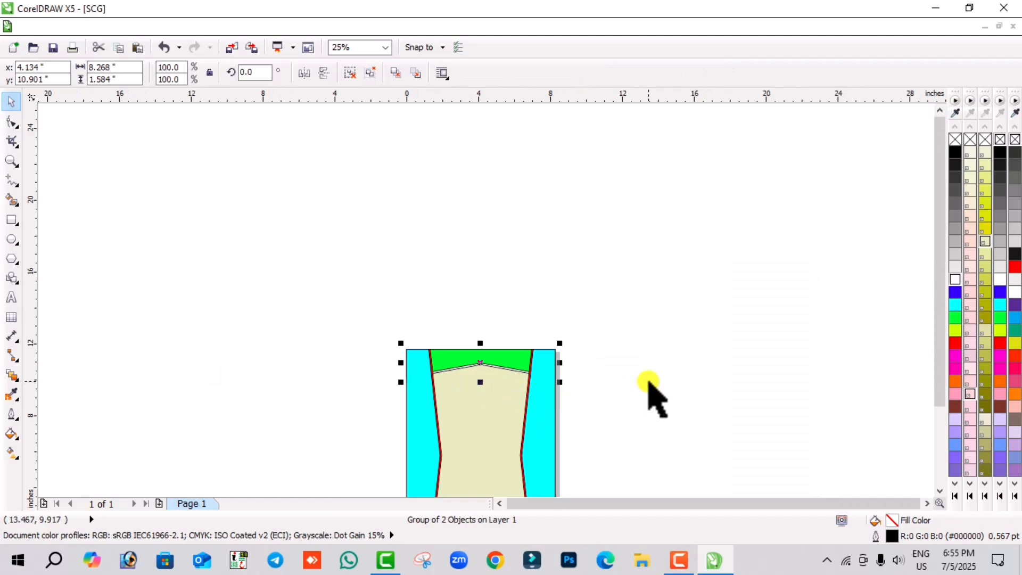
{"action": "left_click", "coordinate": [655, 397]}
Delete the plain green footer band at the bottom of the page.
{"action": "left_click_drag", "start_coordinate": [941, 303], "coordinate": [942, 335]}
{"action": "scroll", "coordinate": [489, 402], "scroll_direction": "up", "scroll_amount": 1}
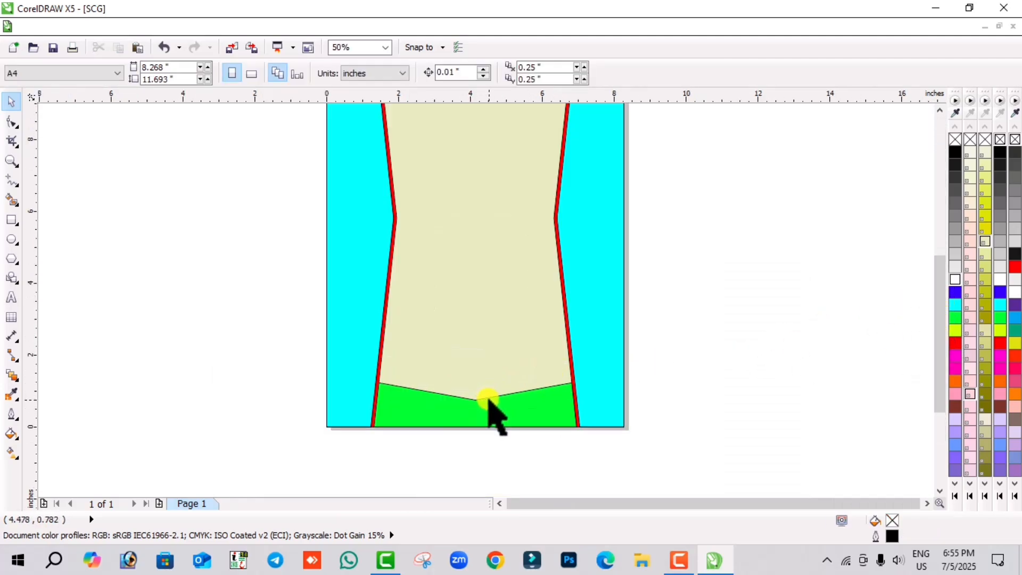
{"action": "left_click", "coordinate": [496, 409]}
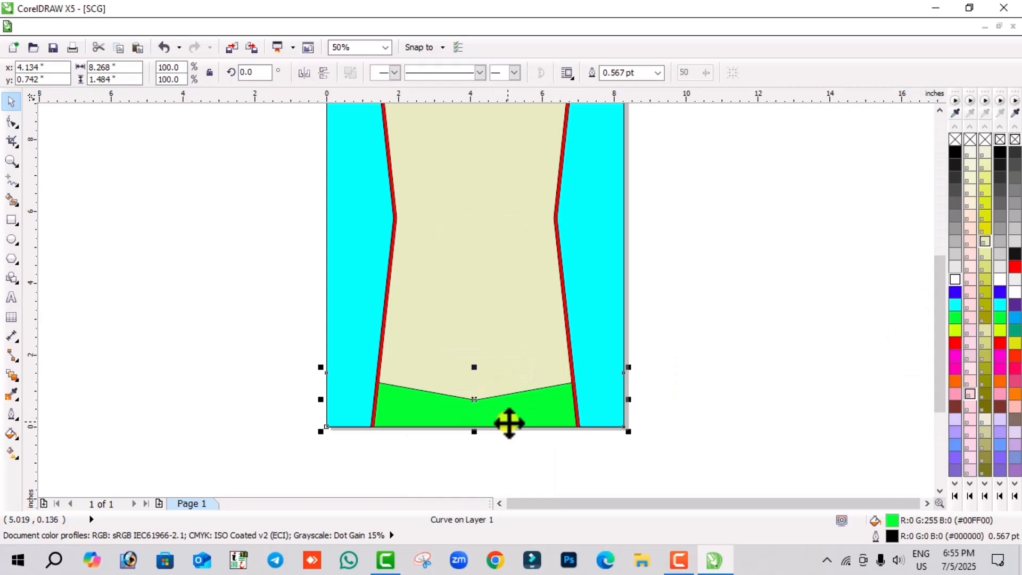
{"action": "key", "text": "Delete"}
{"action": "scroll", "coordinate": [503, 320], "scroll_direction": "up", "scroll_amount": 1}
{"action": "scroll", "coordinate": [520, 285], "scroll_direction": "down", "scroll_amount": 3}
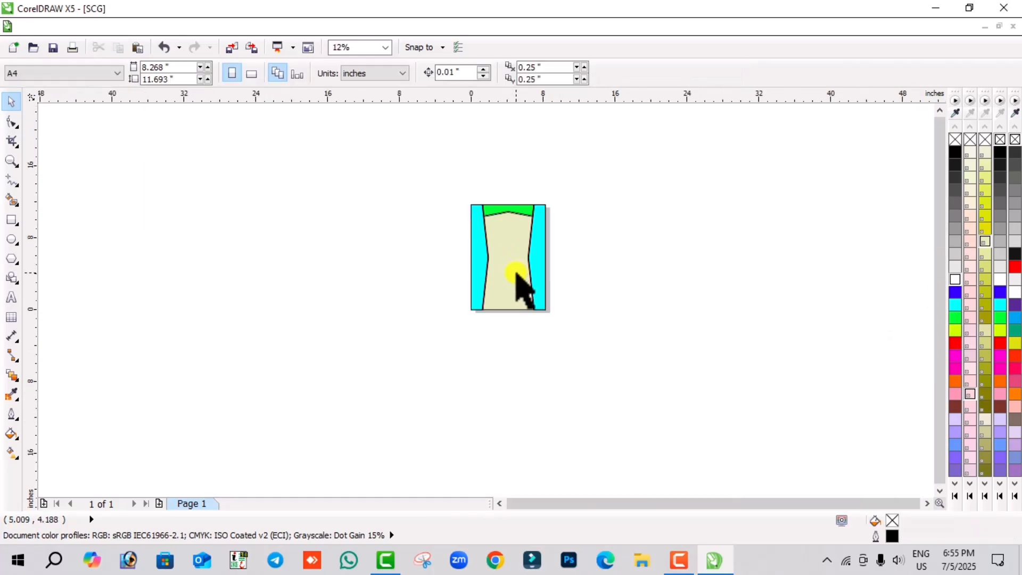
Create a vertically mirrored copy of the header group directly below the original.
{"action": "left_click", "coordinate": [505, 209]}
{"action": "scroll", "coordinate": [506, 207], "scroll_direction": "up", "scroll_amount": 2}
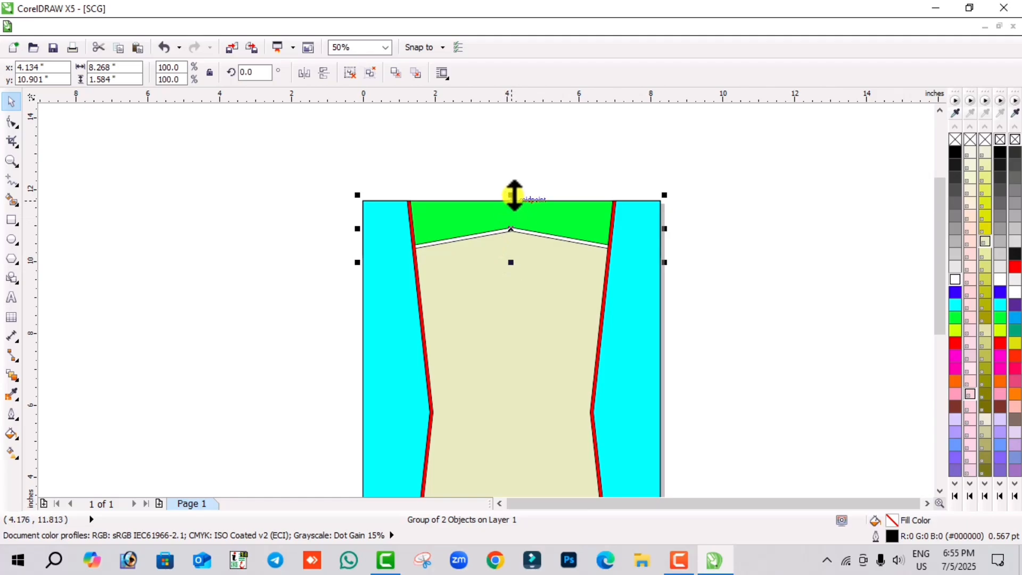
{"action": "left_click_drag", "start_coordinate": [512, 191], "coordinate": [512, 257]}
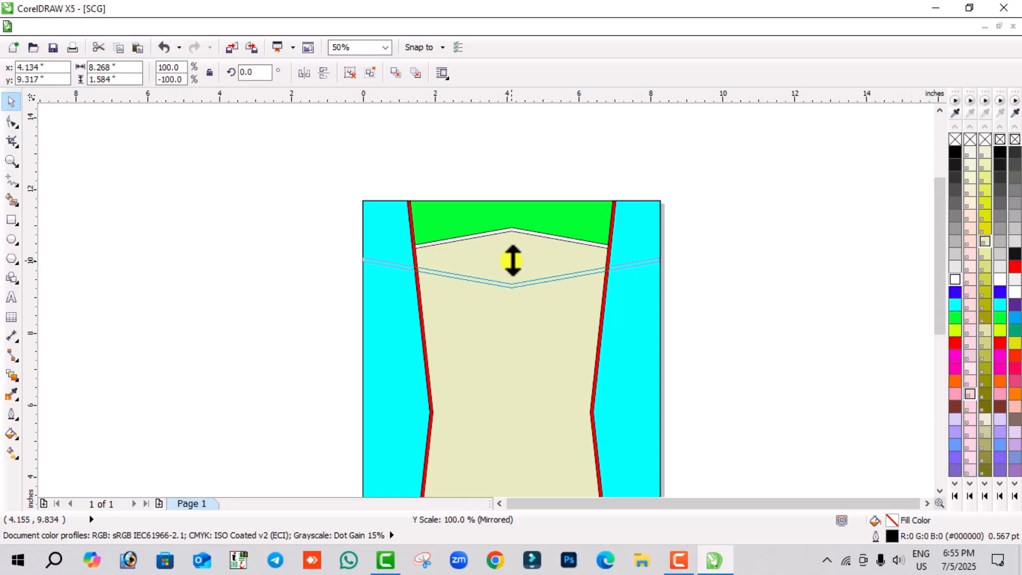
{"action": "left_click_drag", "start_coordinate": [513, 261], "coordinate": [511, 257]}
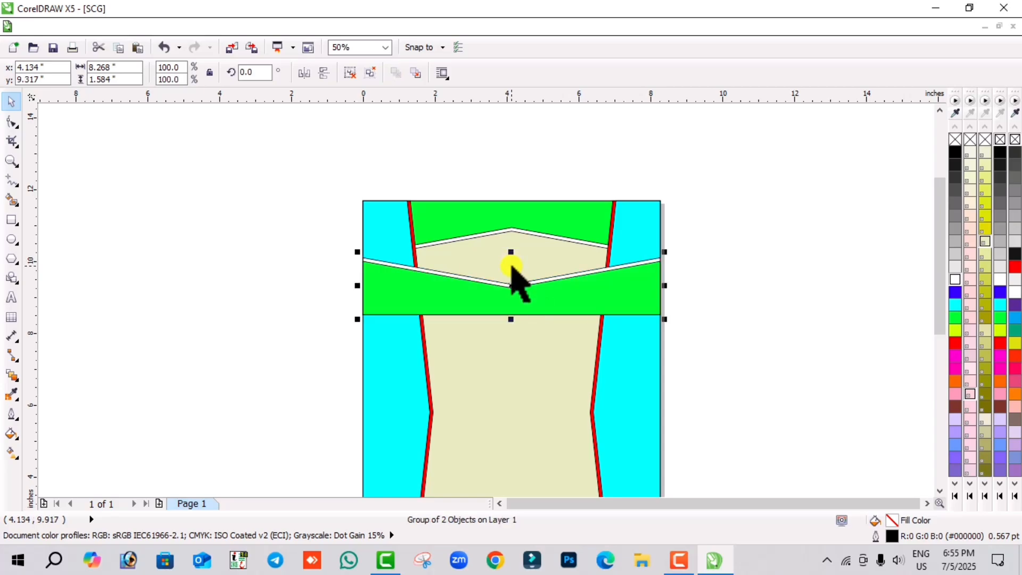
Align the mirrored green band to the bottom edge of the beige page background and deselect everything.
{"action": "left_click", "coordinate": [546, 420], "text": "shift"}
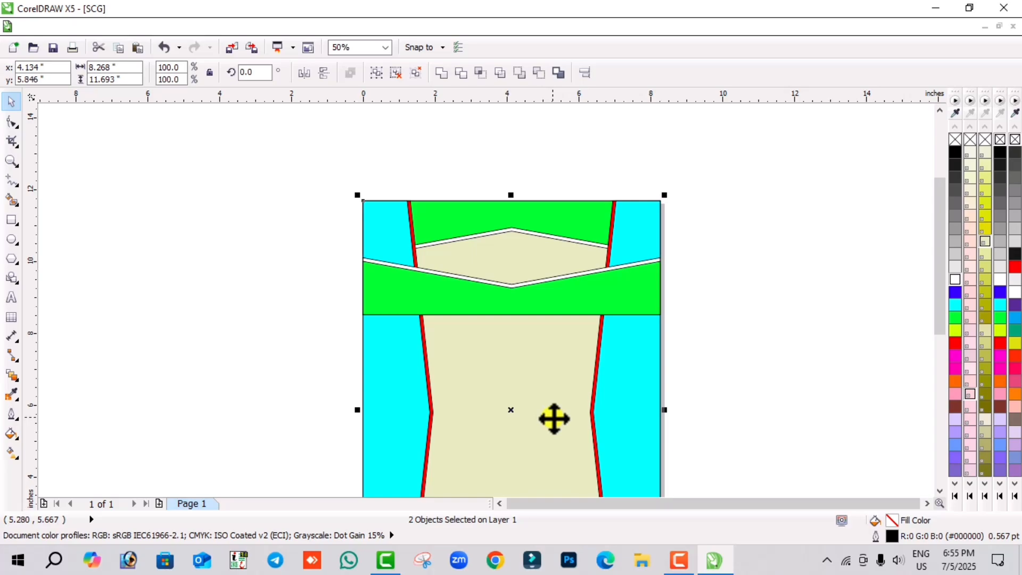
{"action": "key", "text": "b"}
{"action": "left_click_drag", "start_coordinate": [940, 318], "coordinate": [946, 393]}
{"action": "left_click", "coordinate": [745, 404]}
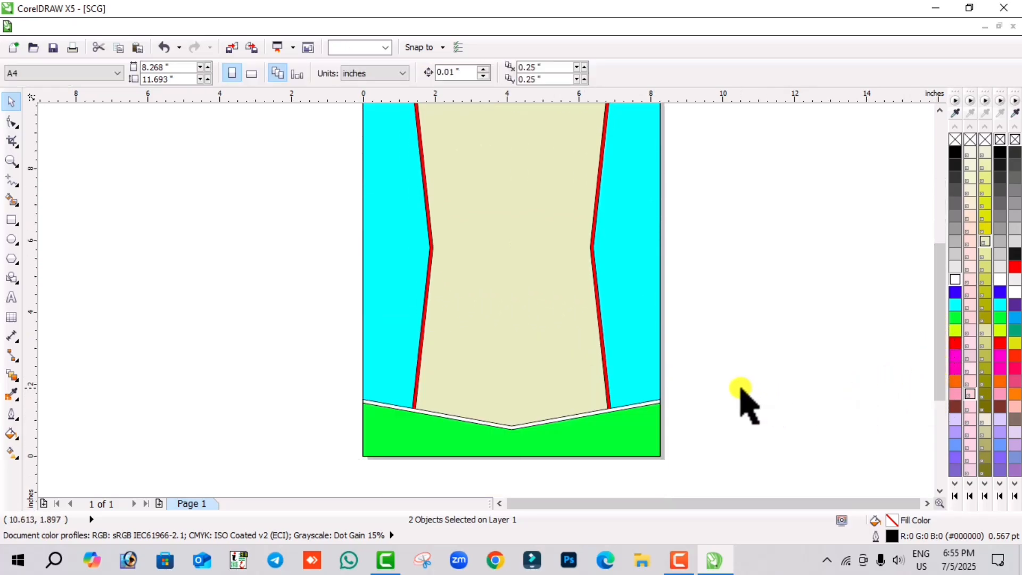
Send the green footer group behind the cyan side strips, keeping it in front of the beige background, and deselect it.
{"action": "left_click", "coordinate": [569, 419]}
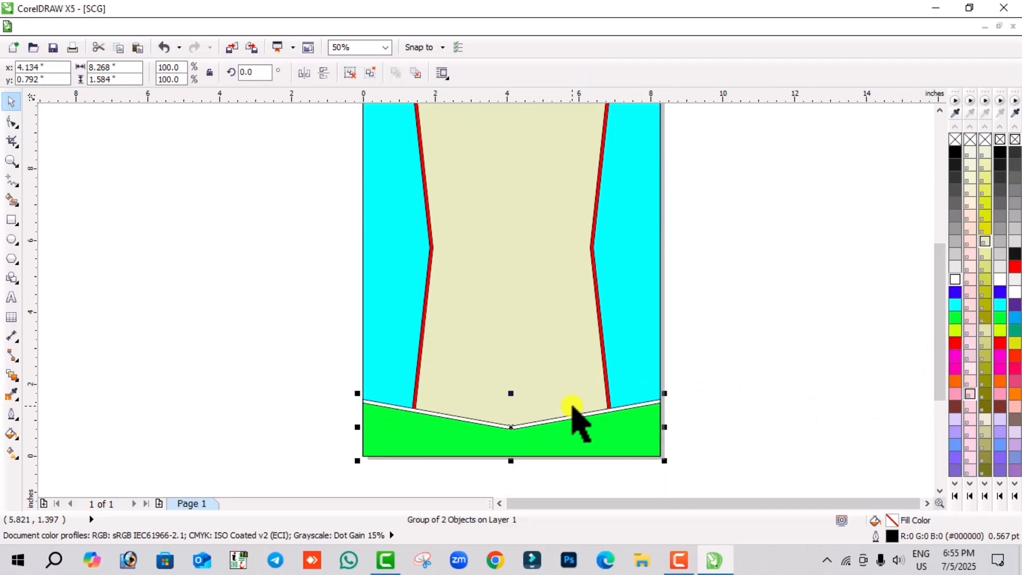
{"action": "key", "text": "shift+Page_Down"}
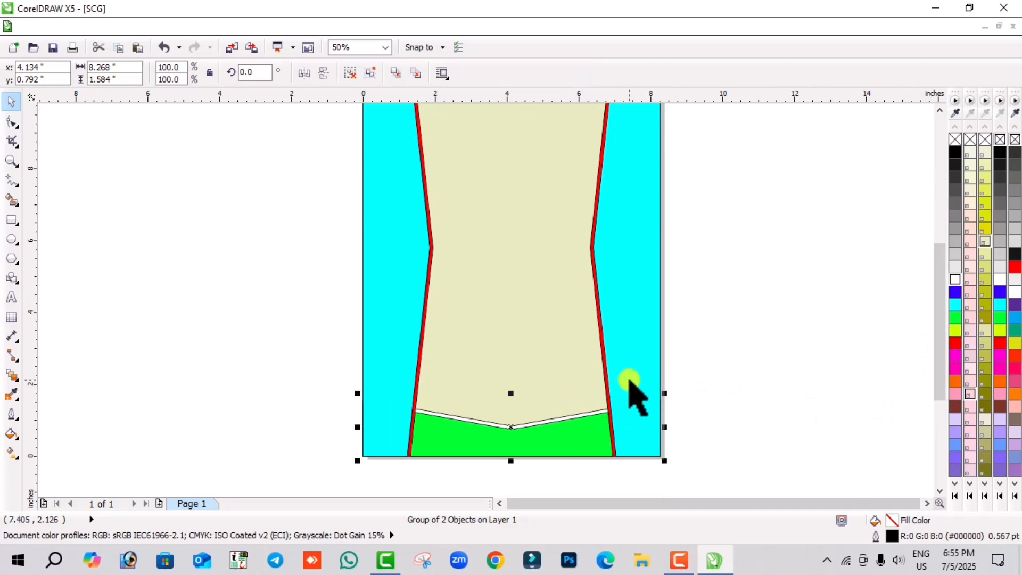
{"action": "left_click", "coordinate": [796, 333]}
{"action": "scroll", "coordinate": [486, 336], "scroll_direction": "down", "scroll_amount": 2}
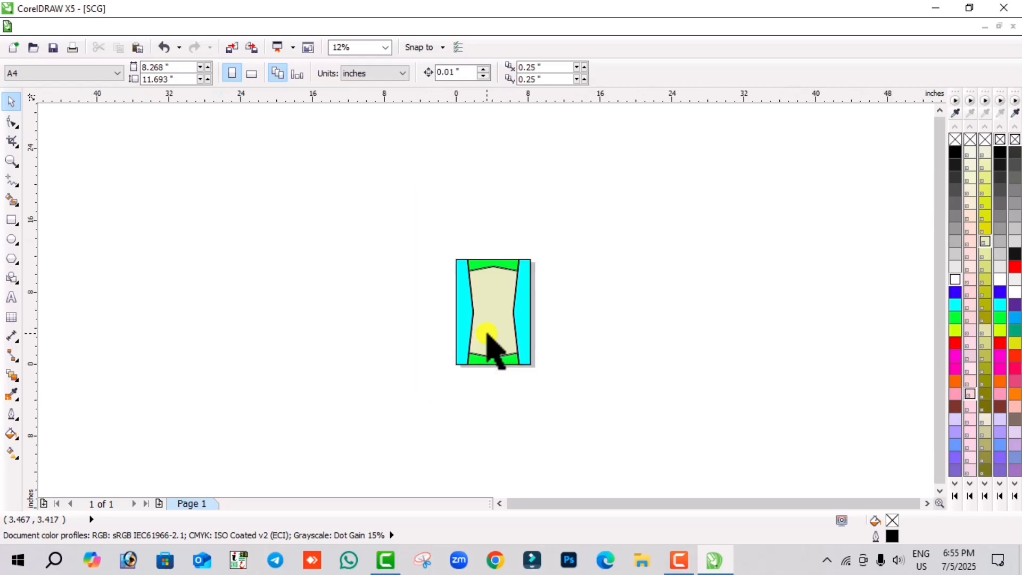
{"action": "scroll", "coordinate": [486, 337], "scroll_direction": "up", "scroll_amount": 1}
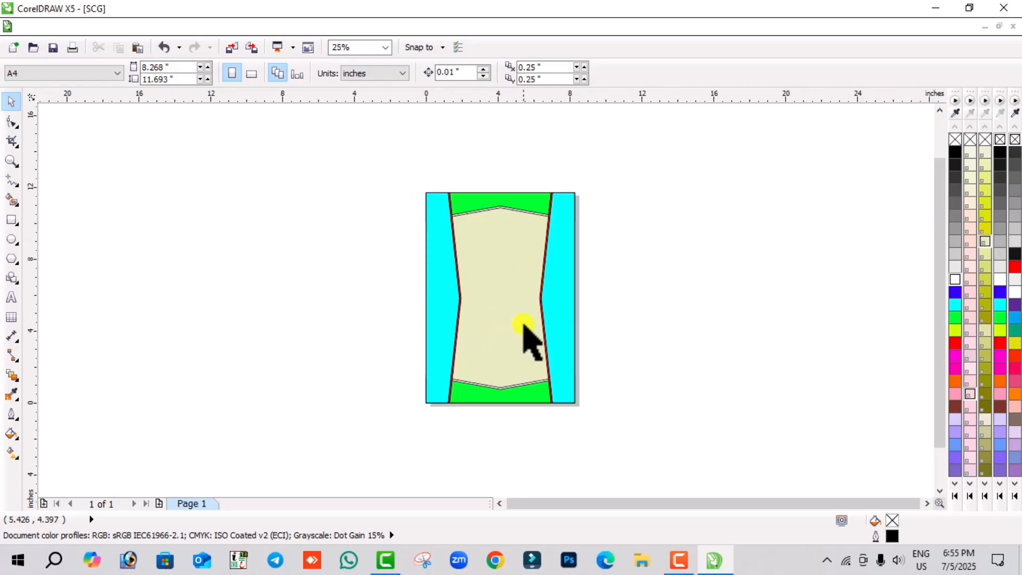
Remove the outlines from all objects on the page and inspect the header's white border.
{"action": "key", "text": "ctrl+a"}
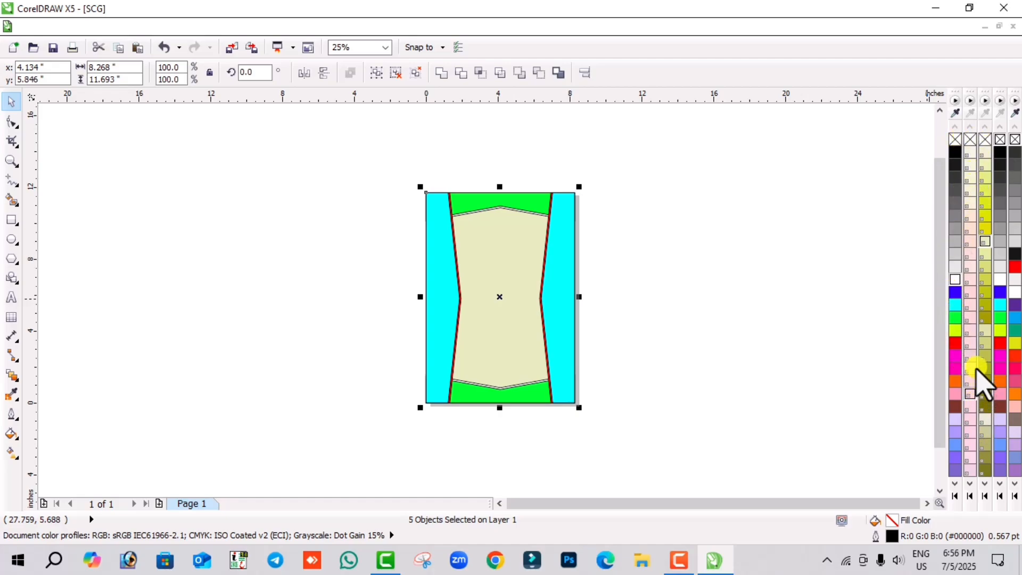
{"action": "right_click", "coordinate": [956, 140]}
{"action": "left_click", "coordinate": [860, 195]}
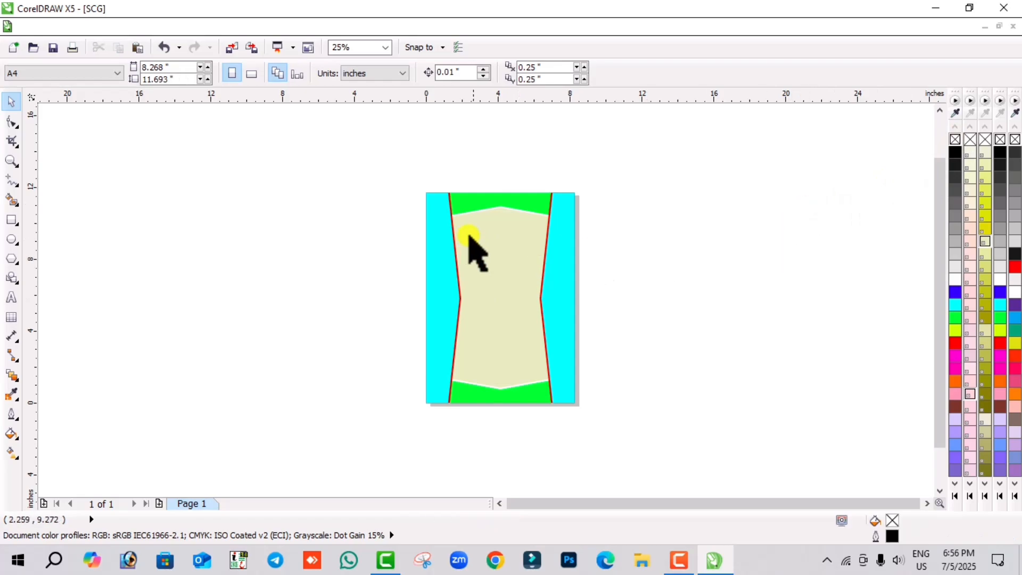
{"action": "scroll", "coordinate": [497, 206], "scroll_direction": "up", "scroll_amount": 2}
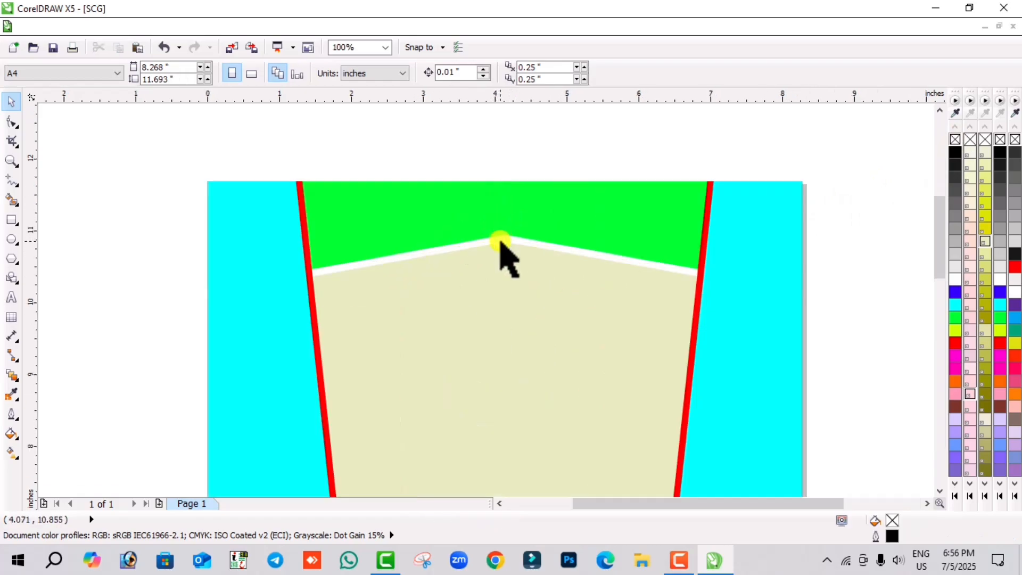
{"action": "scroll", "coordinate": [559, 332], "scroll_direction": "down", "scroll_amount": 2}
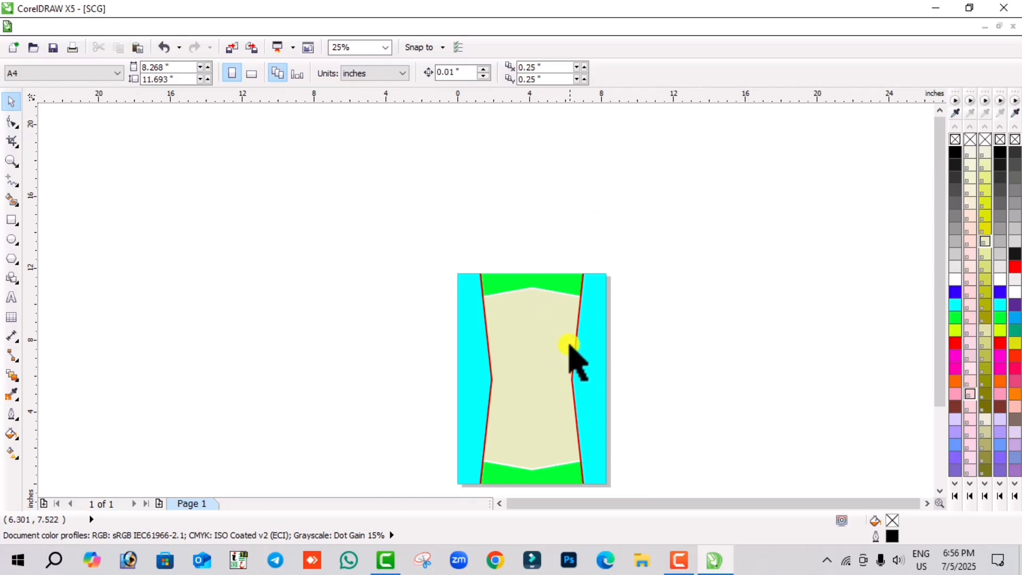
{"action": "scroll", "coordinate": [566, 342], "scroll_direction": "down", "scroll_amount": 1}
{"action": "scroll", "coordinate": [566, 342], "scroll_direction": "up", "scroll_amount": 1}
{"action": "left_click_drag", "start_coordinate": [435, 218], "coordinate": [696, 493]}
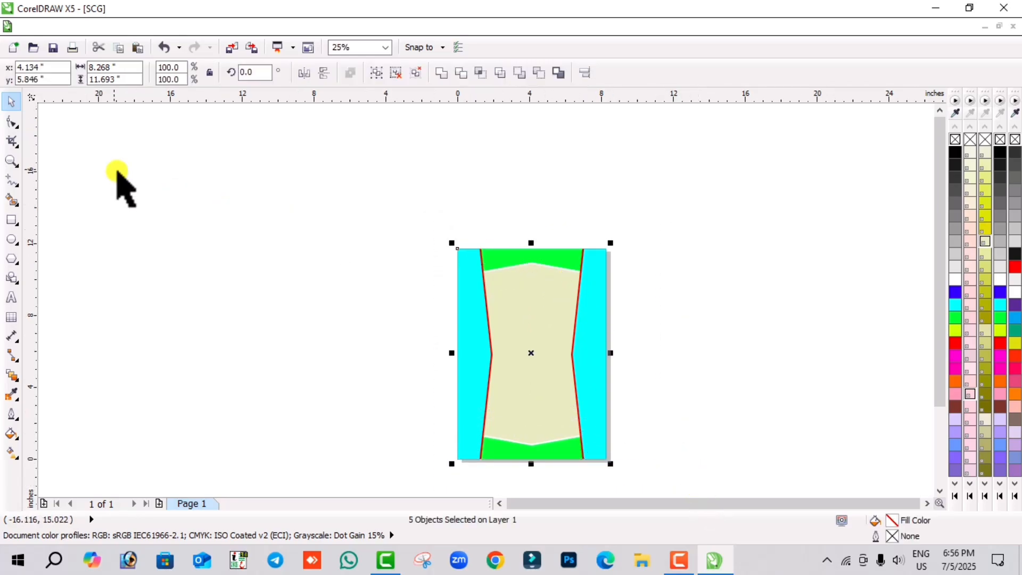
{"action": "left_click", "coordinate": [12, 122]}
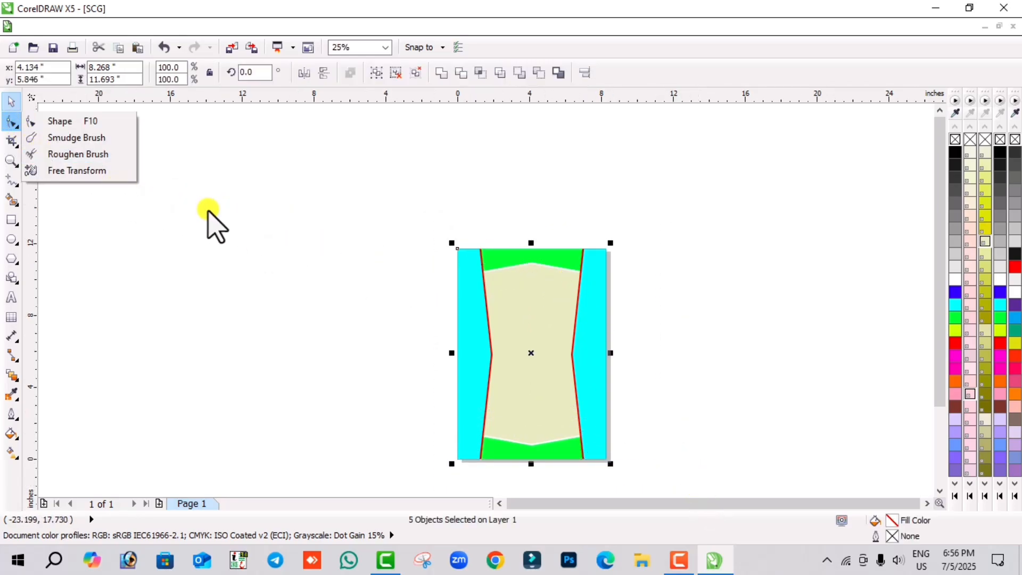
{"action": "left_click", "coordinate": [205, 209]}
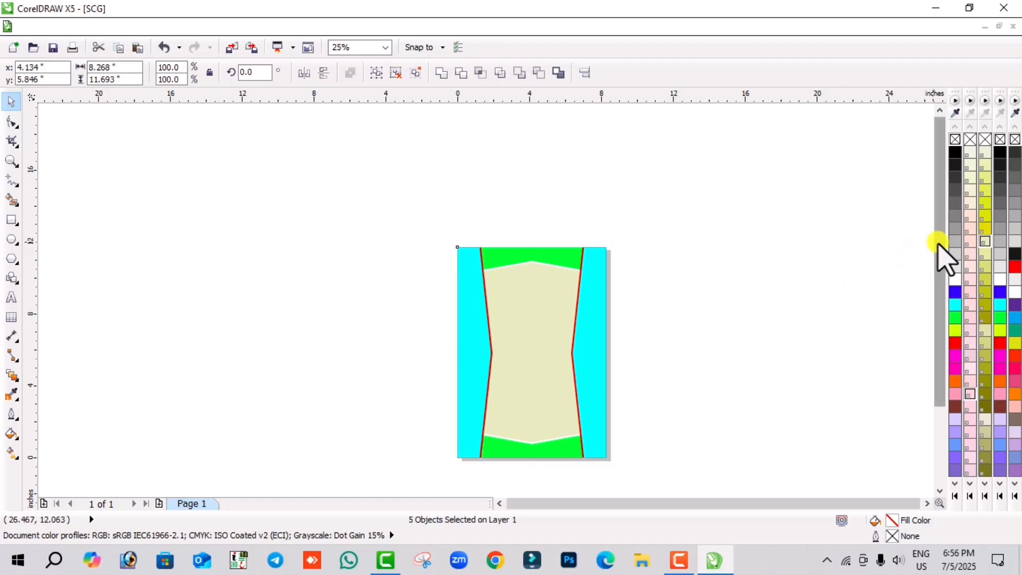
{"action": "left_click_drag", "start_coordinate": [938, 238], "coordinate": [938, 256]}
{"action": "left_click", "coordinate": [758, 271]}
Try a PANTONE 1-2-4 C fill on the green header group, undo it and deselect the group.
{"action": "scroll", "coordinate": [529, 270], "scroll_direction": "up", "scroll_amount": 3}
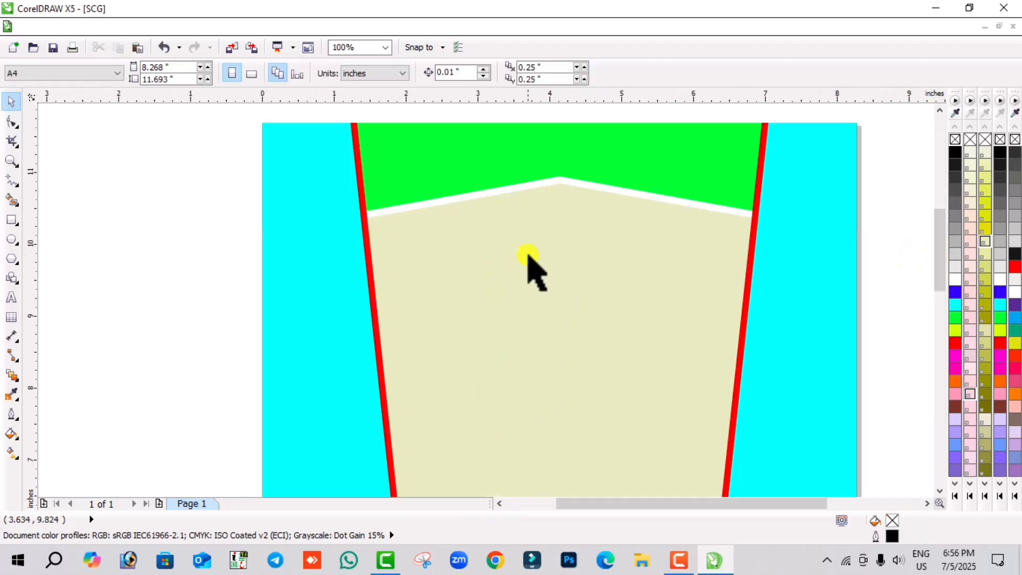
{"action": "left_click", "coordinate": [592, 186]}
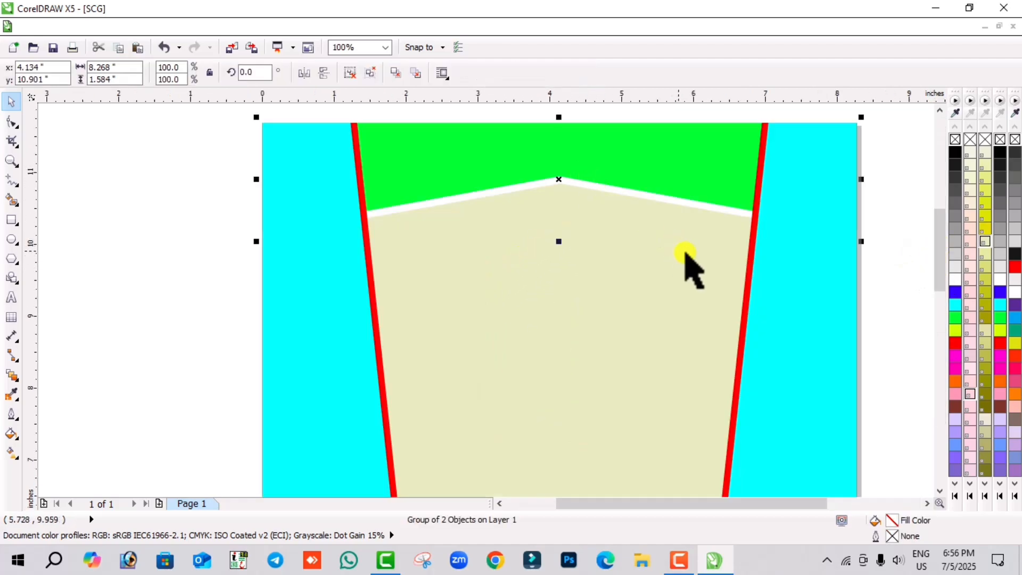
{"action": "left_click", "coordinate": [983, 278]}
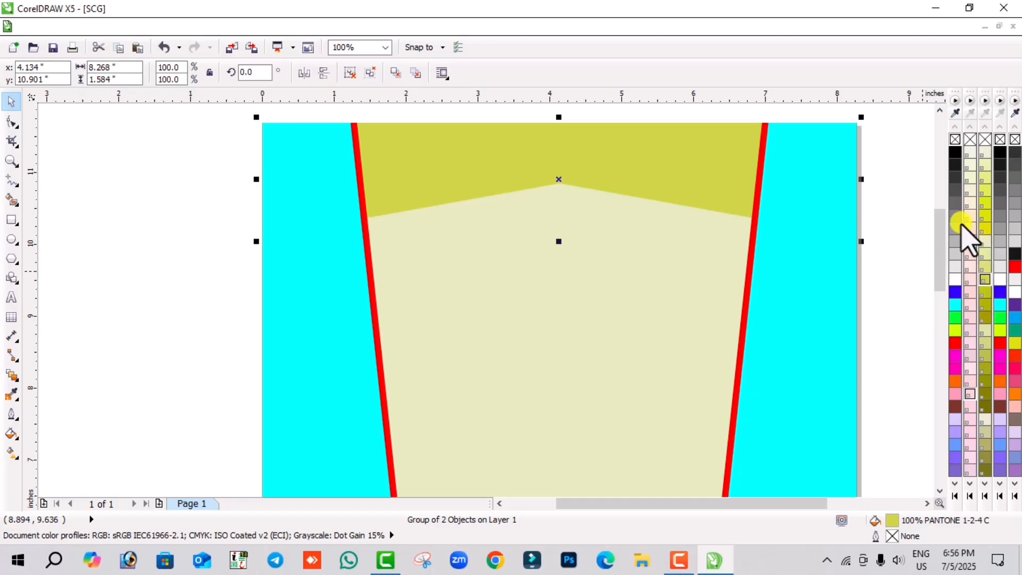
{"action": "key", "text": "ctrl+z"}
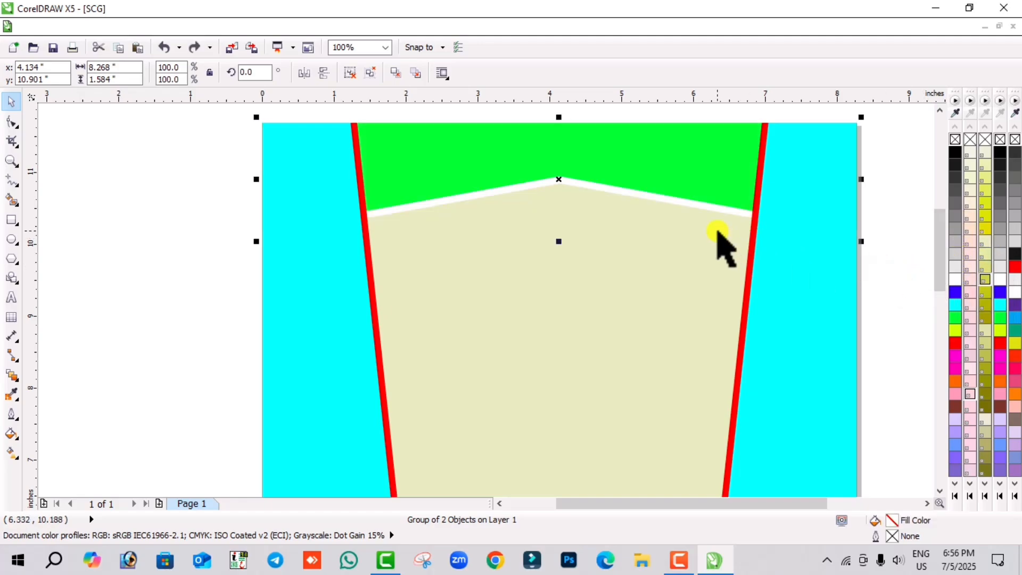
{"action": "scroll", "coordinate": [721, 240], "scroll_direction": "down", "scroll_amount": 1}
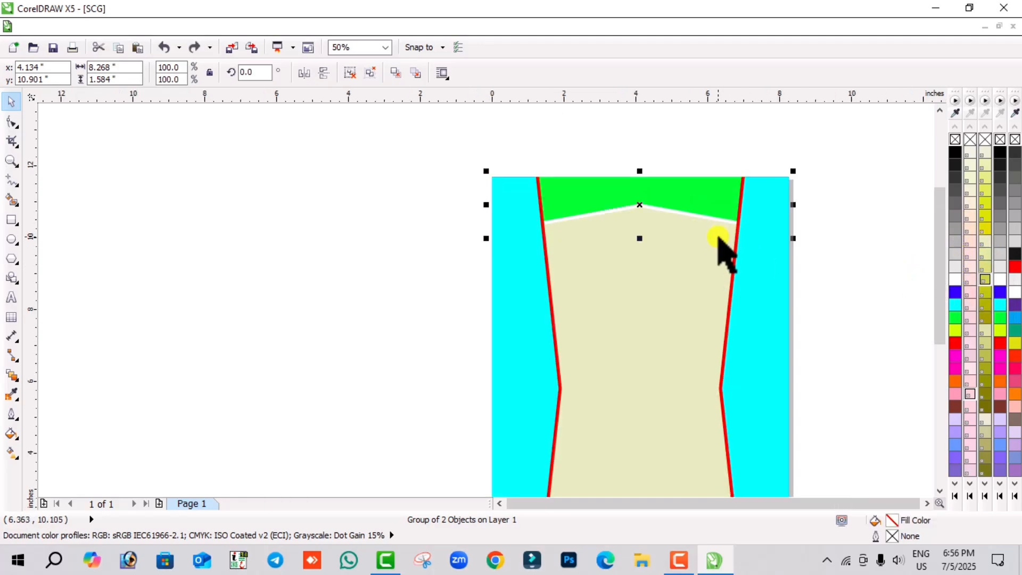
{"action": "left_click", "coordinate": [877, 314]}
Try red and pale pink fills on the right side strip group, restore its cyan fill and red border, and deselect it.
{"action": "scroll", "coordinate": [708, 325], "scroll_direction": "down", "scroll_amount": 1}
{"action": "scroll", "coordinate": [695, 323], "scroll_direction": "up", "scroll_amount": 1}
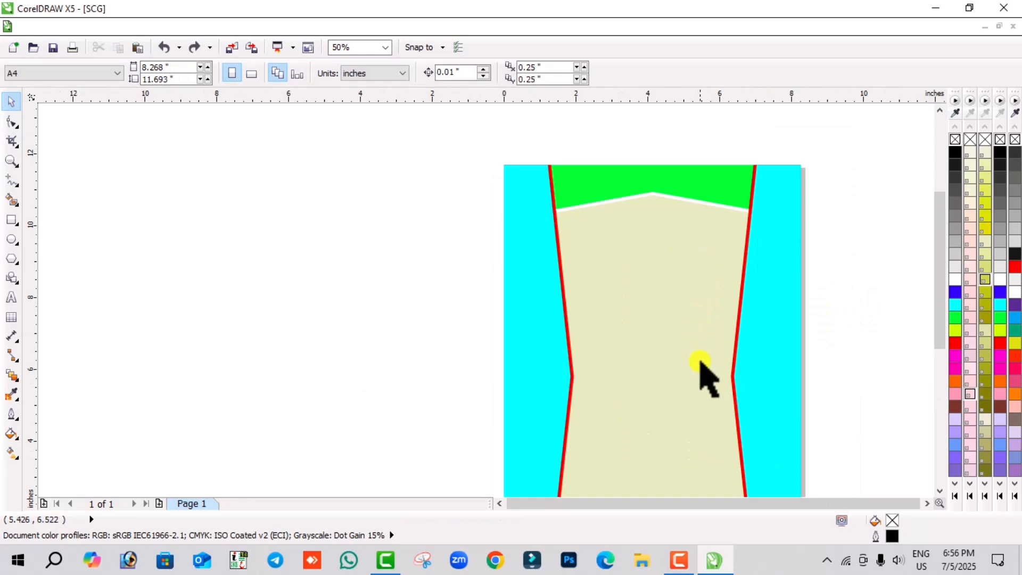
{"action": "scroll", "coordinate": [701, 365], "scroll_direction": "down", "scroll_amount": 2}
{"action": "scroll", "coordinate": [707, 395], "scroll_direction": "up", "scroll_amount": 2}
{"action": "left_click", "coordinate": [745, 373]}
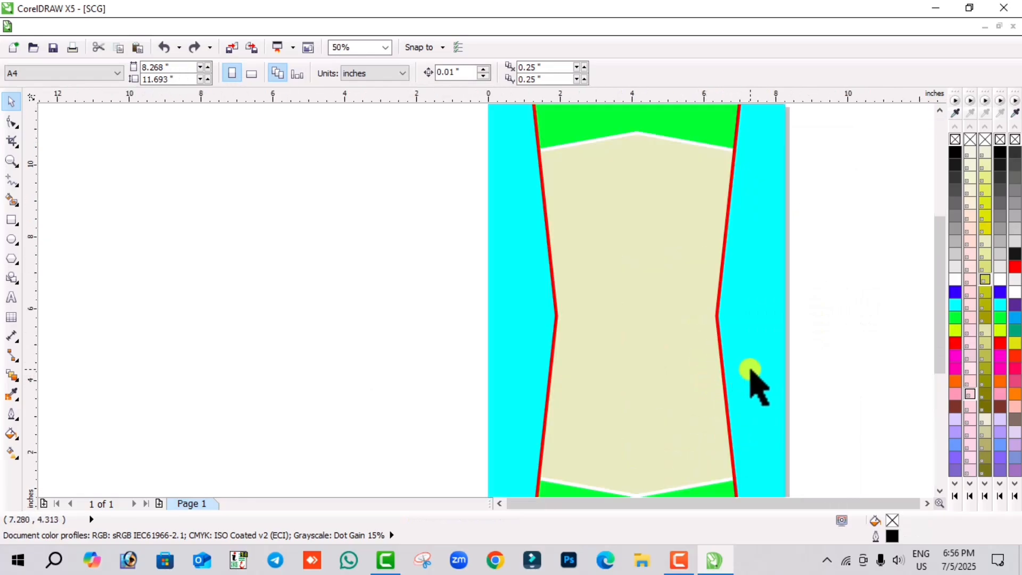
{"action": "left_click", "coordinate": [956, 343]}
{"action": "left_click", "coordinate": [972, 329]}
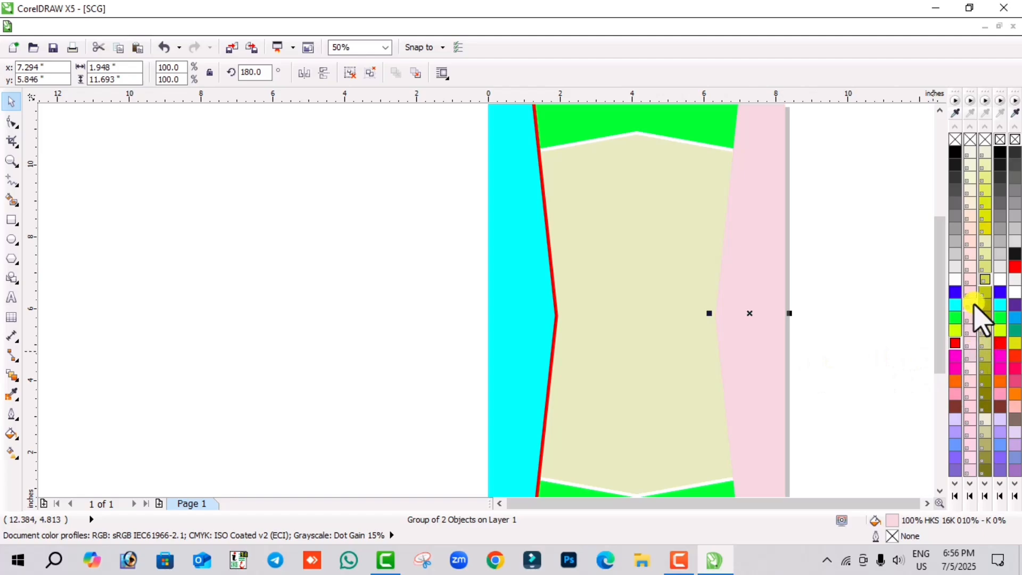
{"action": "left_click", "coordinate": [955, 343]}
{"action": "left_click", "coordinate": [955, 304]}
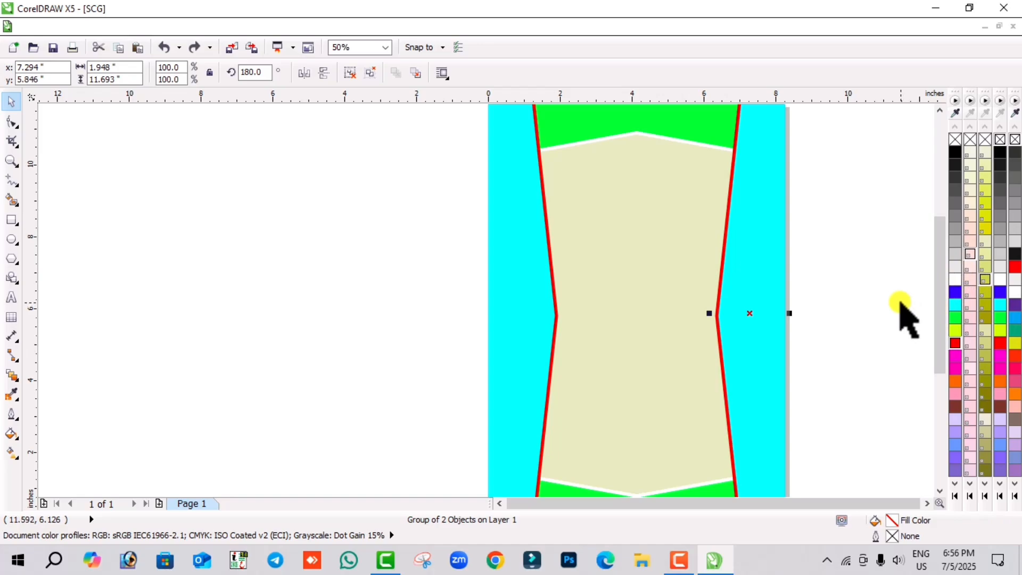
{"action": "left_click", "coordinate": [911, 315]}
Delete all the artwork from the page.
{"action": "scroll", "coordinate": [693, 278], "scroll_direction": "down", "scroll_amount": 2}
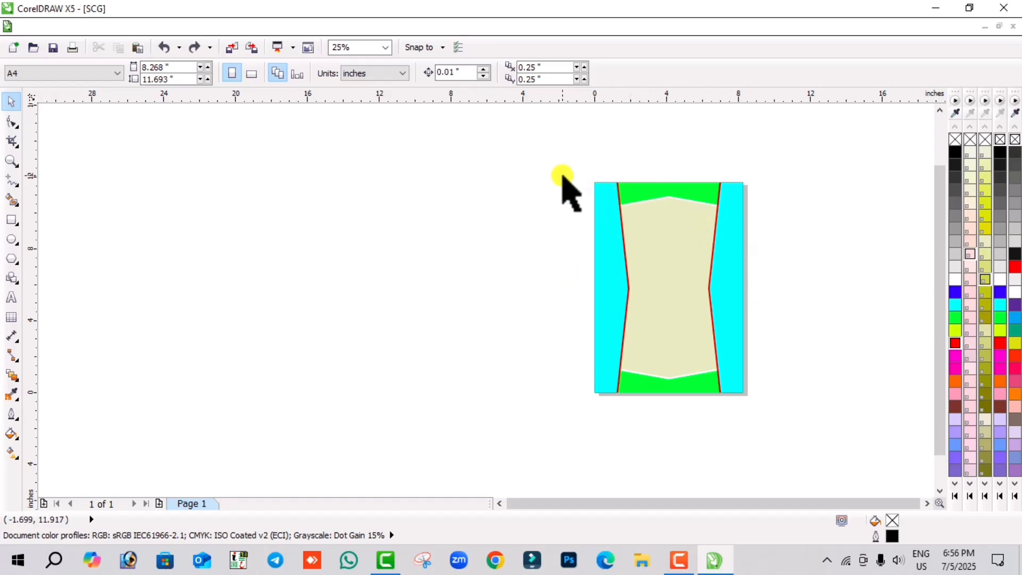
{"action": "left_click_drag", "start_coordinate": [568, 166], "coordinate": [818, 452]}
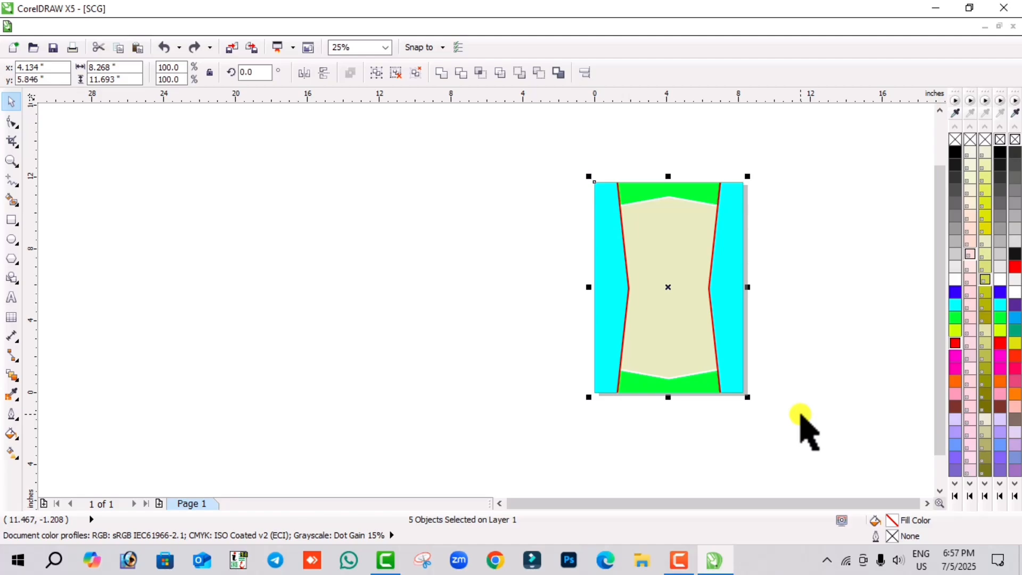
{"action": "key", "text": "Delete"}
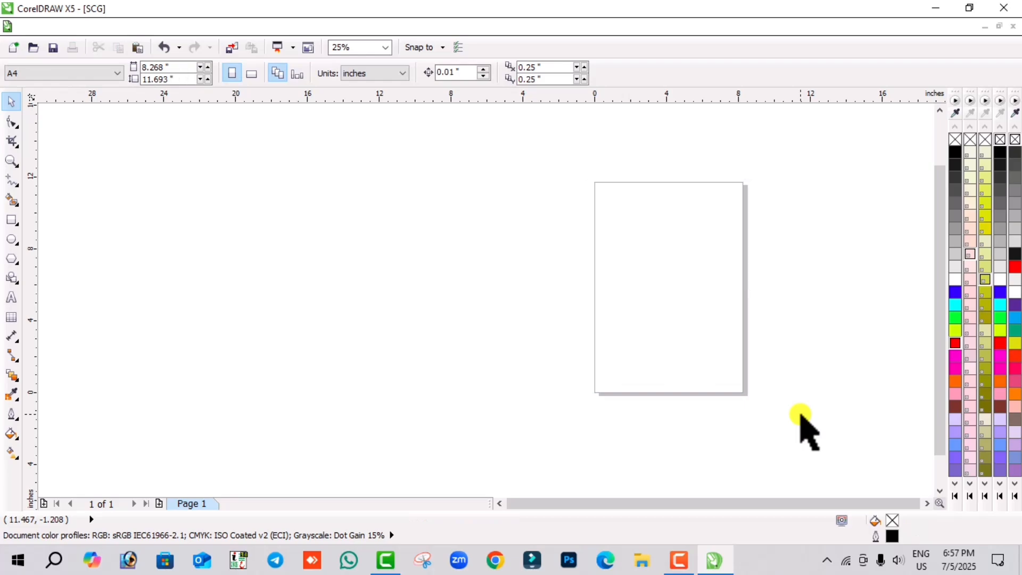